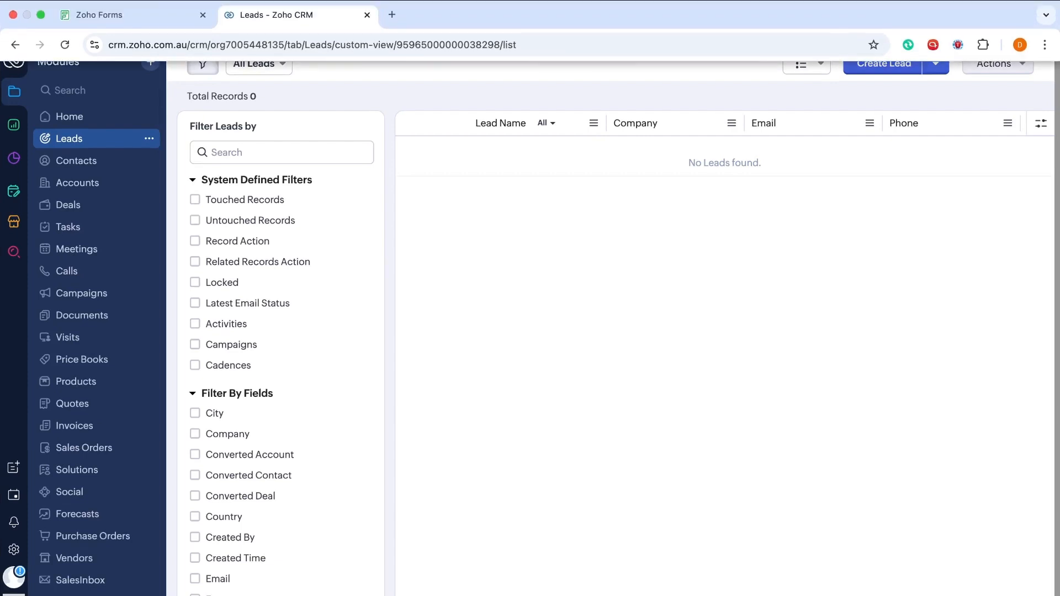
- Switch to Zoho Forms, open the Contact Us form for editing, review its fields and bring up its integrations
click(148, 12)
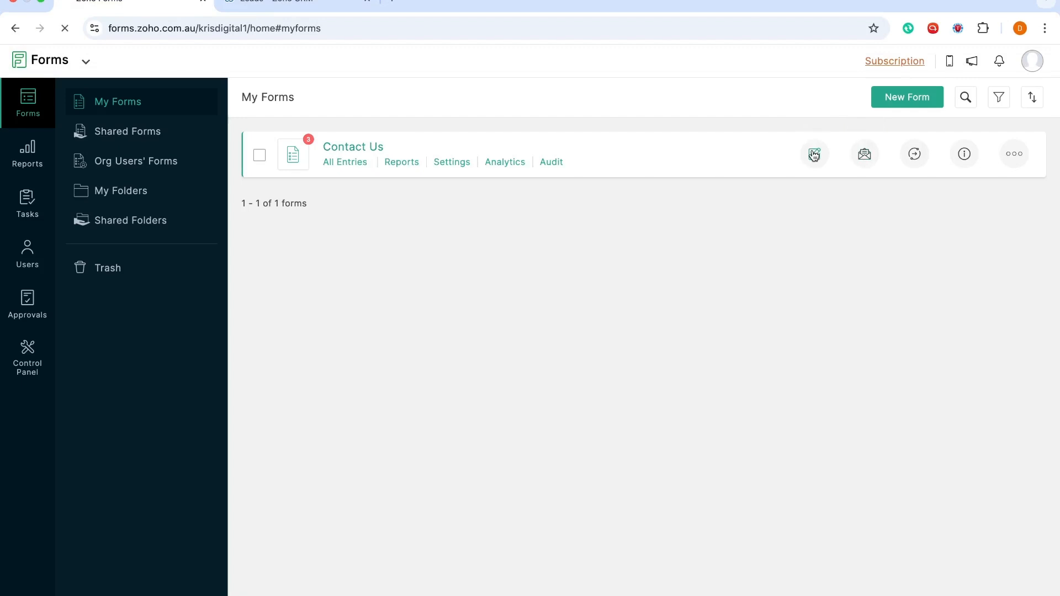
click(815, 155)
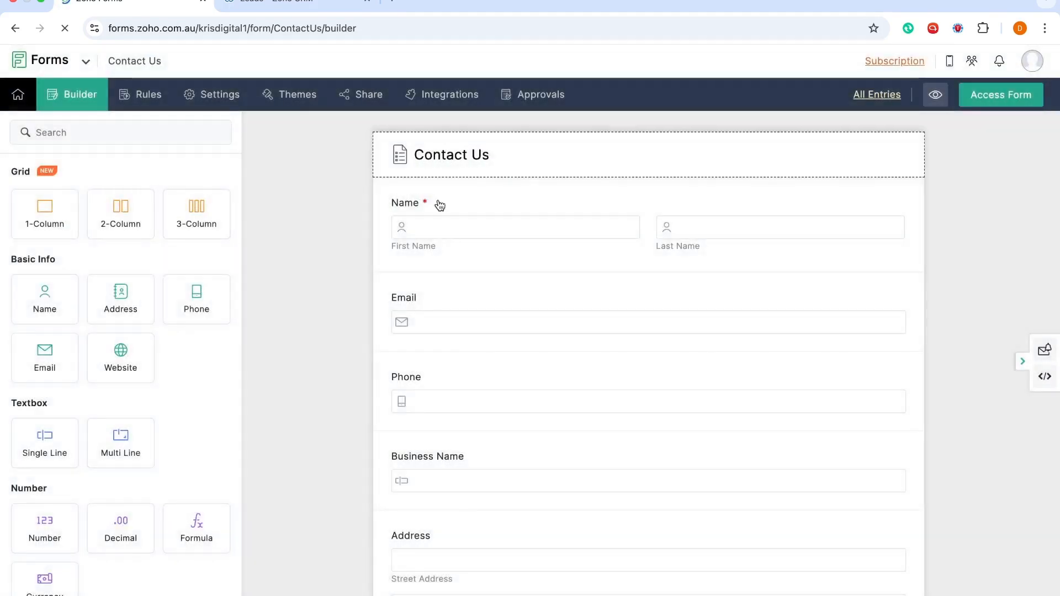
scroll(508, 443, down, 10)
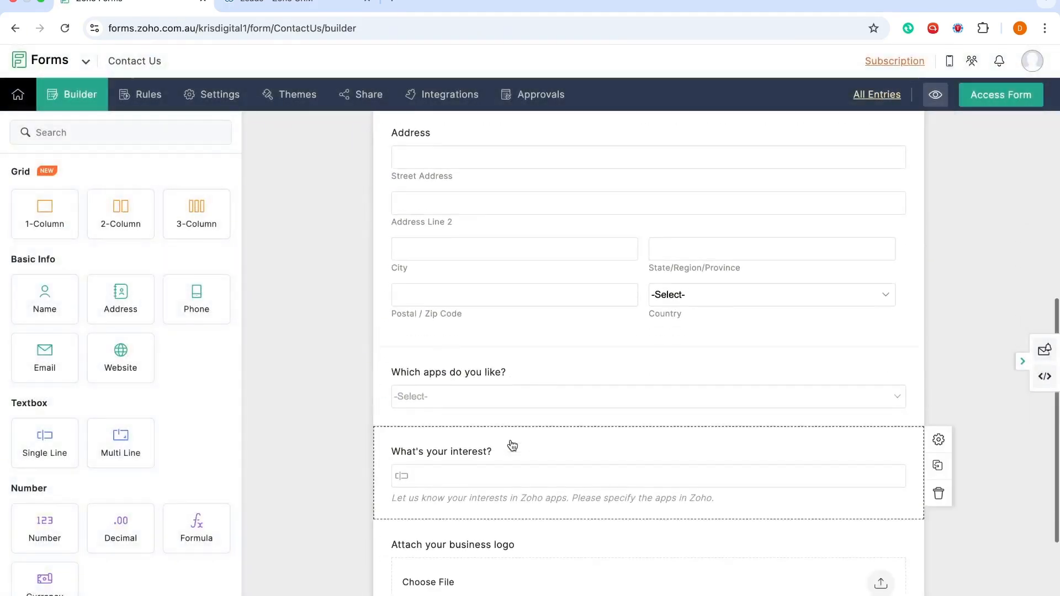
scroll(513, 445, up, 10)
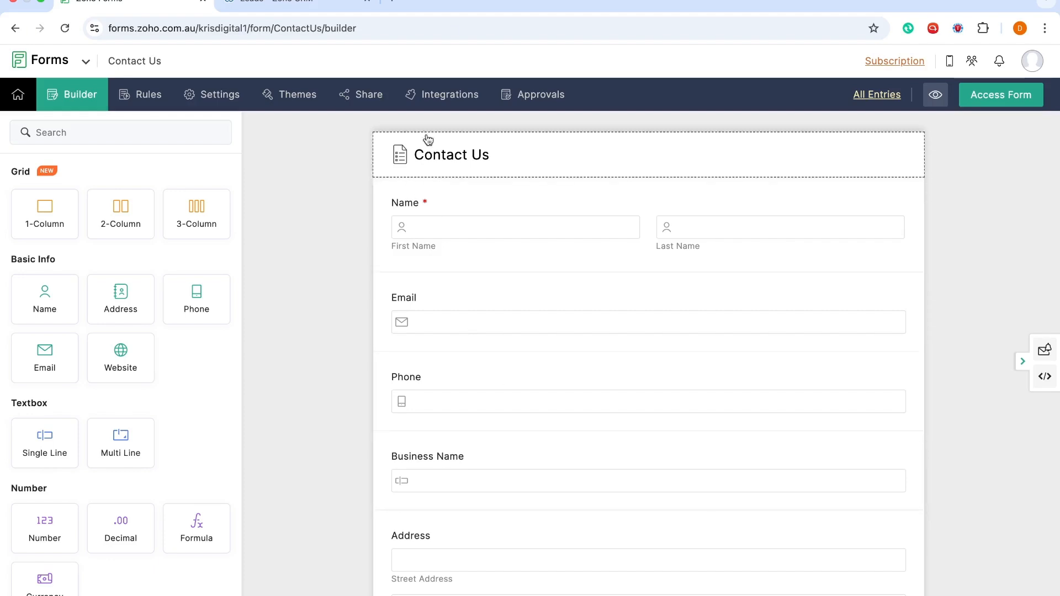
click(435, 96)
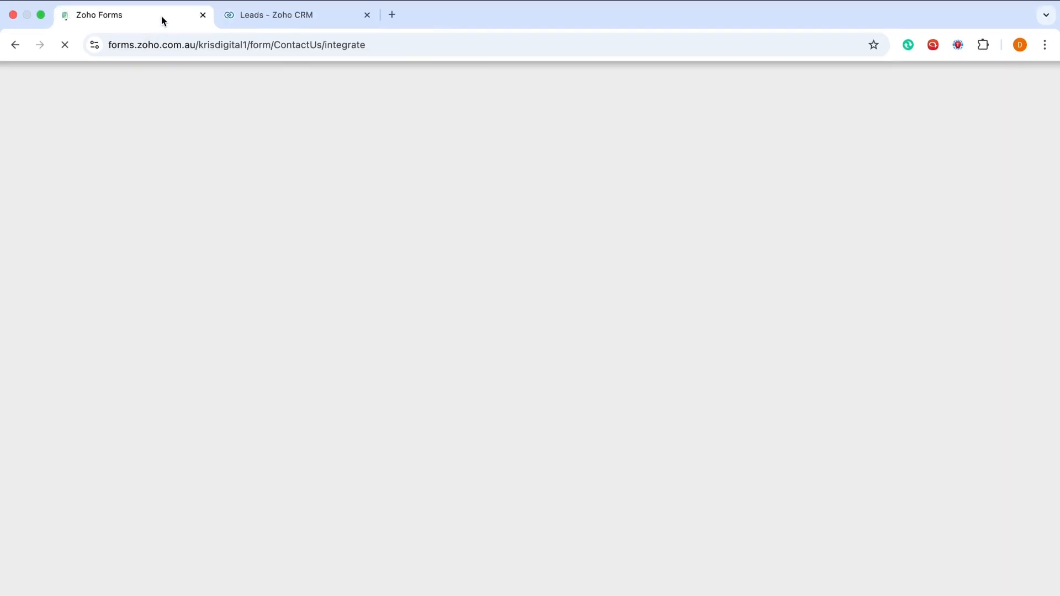
- Open forms.zoho.com.au in a new browser tab and bring up the Contact Us form in the builder
click(391, 13)
text(form)
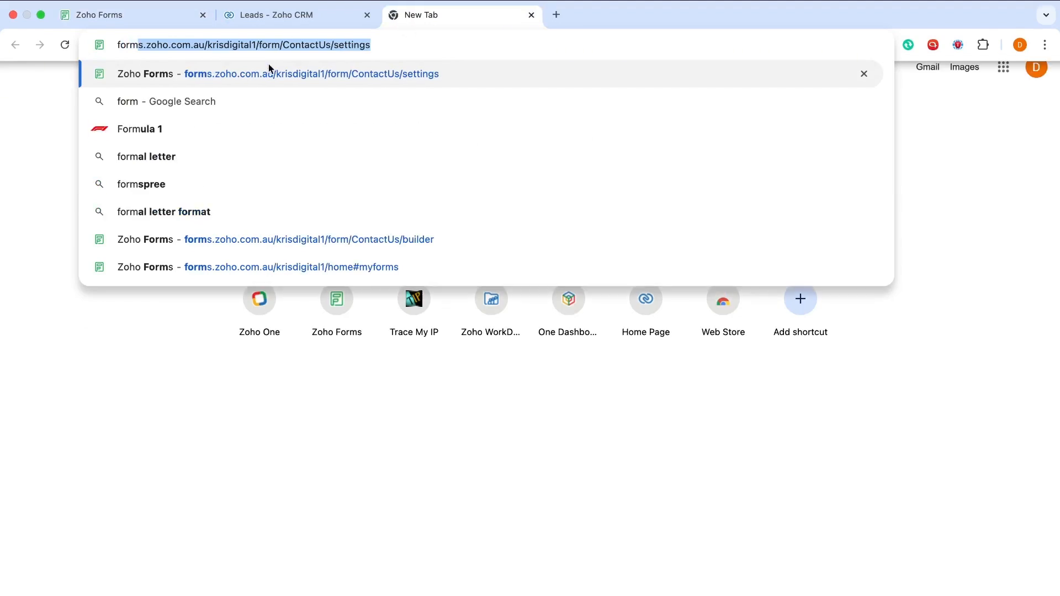
click(252, 45)
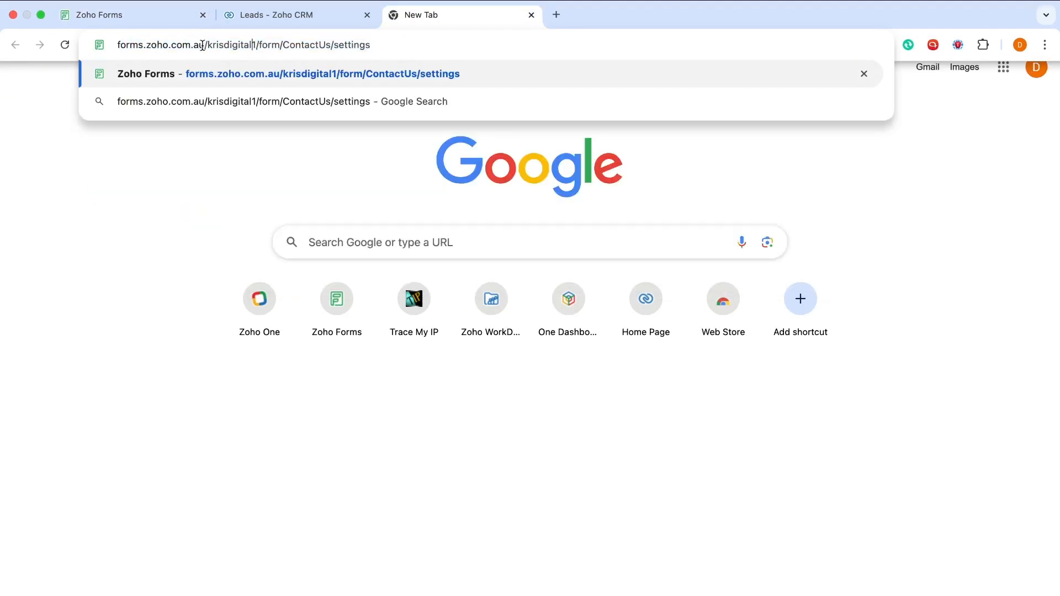
drag(202, 44, 542, 76)
key(BackSpace)
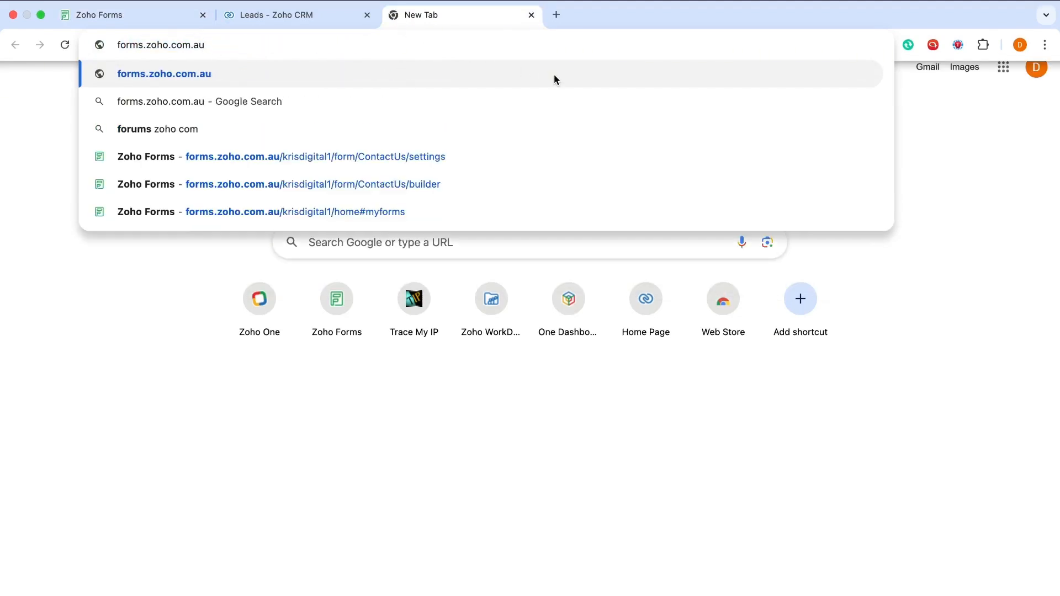
key(Return)
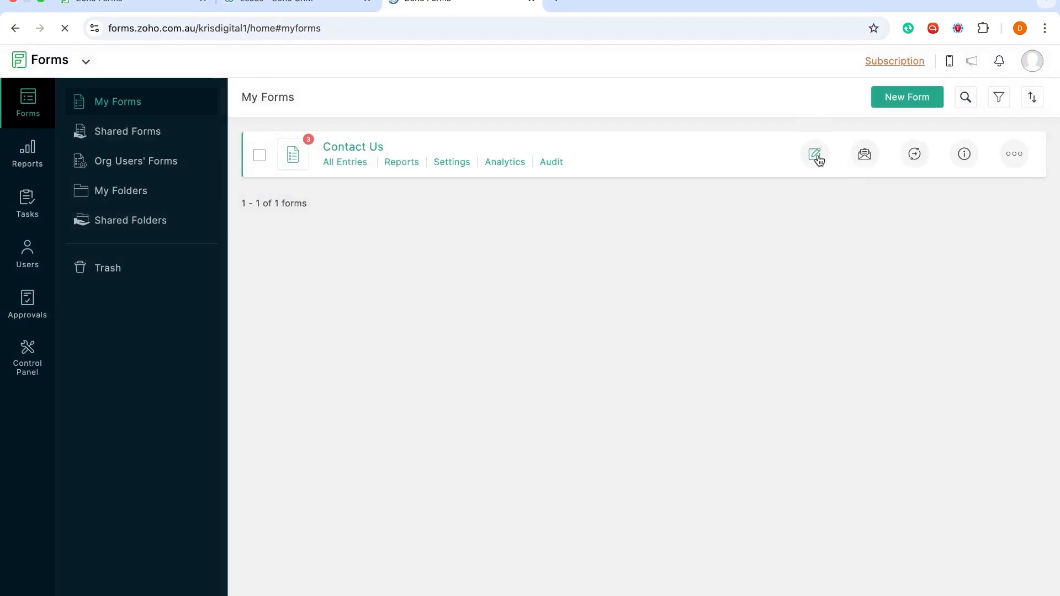
click(815, 155)
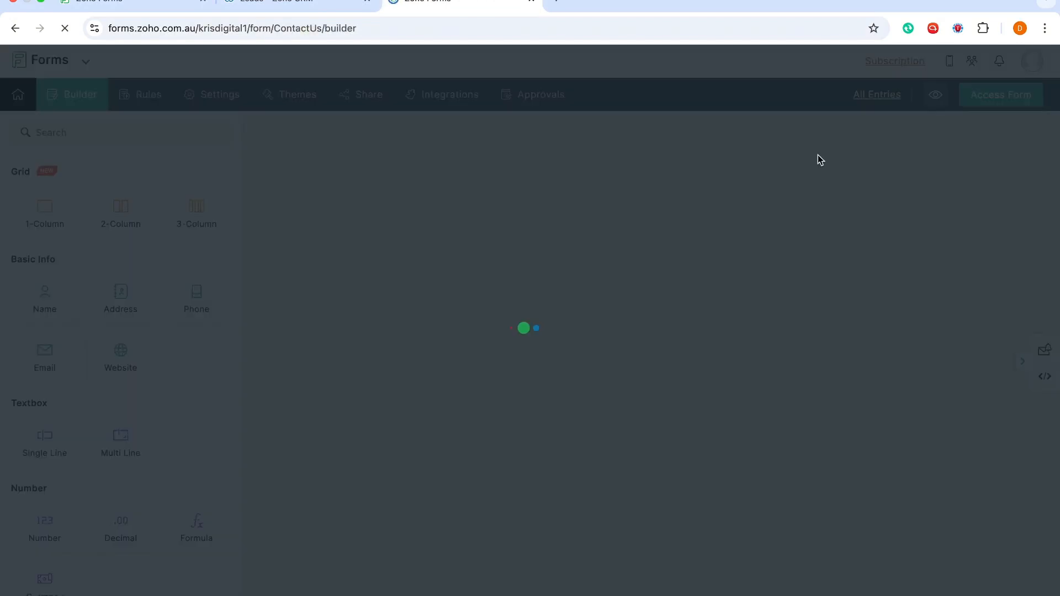
scroll(537, 477, down, 2)
scroll(538, 483, down, 4)
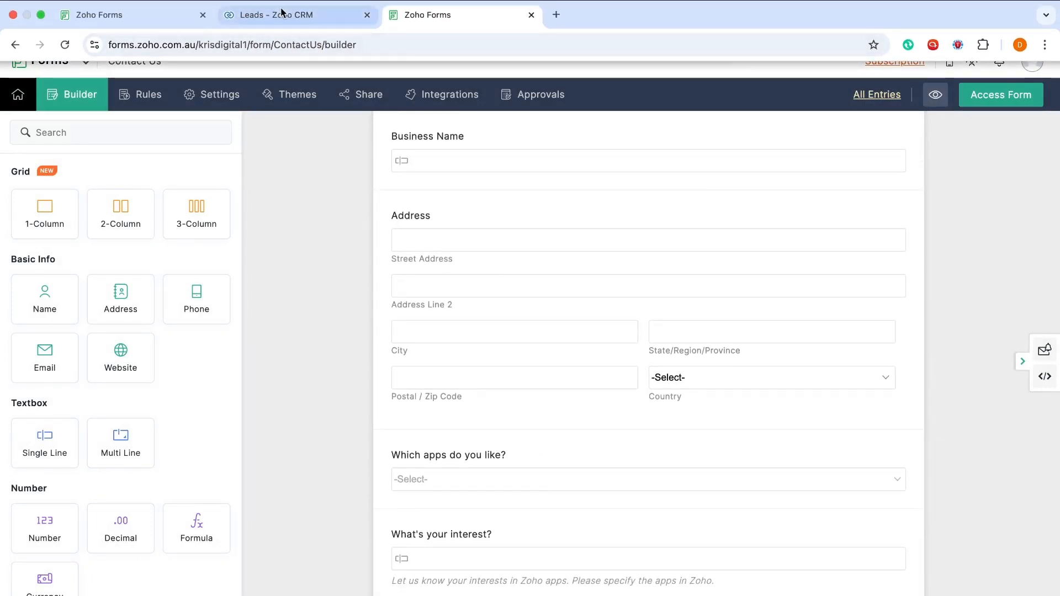
- Move the form integration's browser tab to the end and add an empty field mapping row below Country
drag(138, 19, 526, 25)
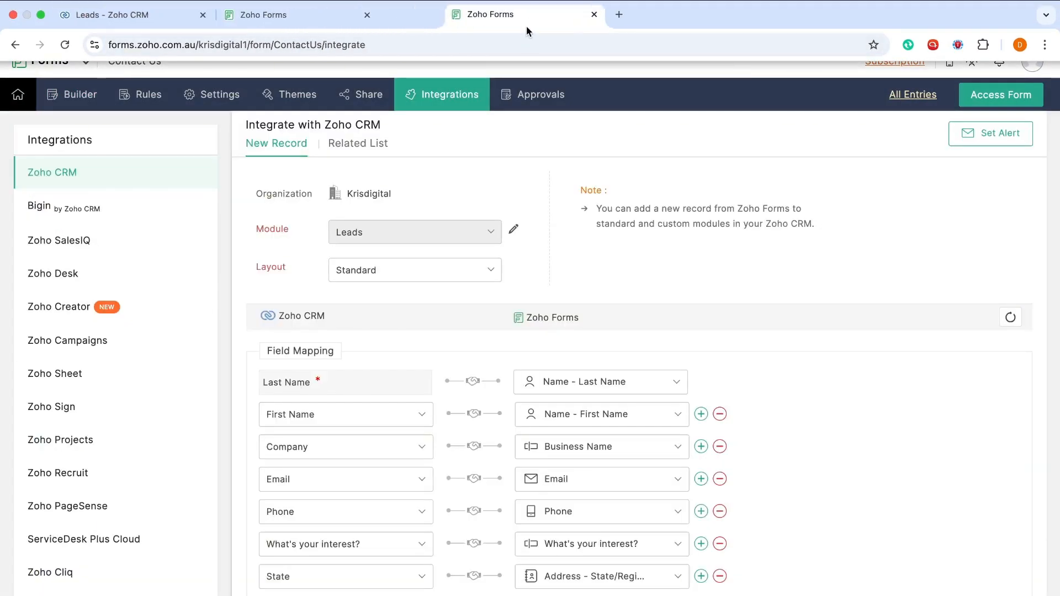
scroll(542, 489, down, 3)
scroll(543, 489, down, 1)
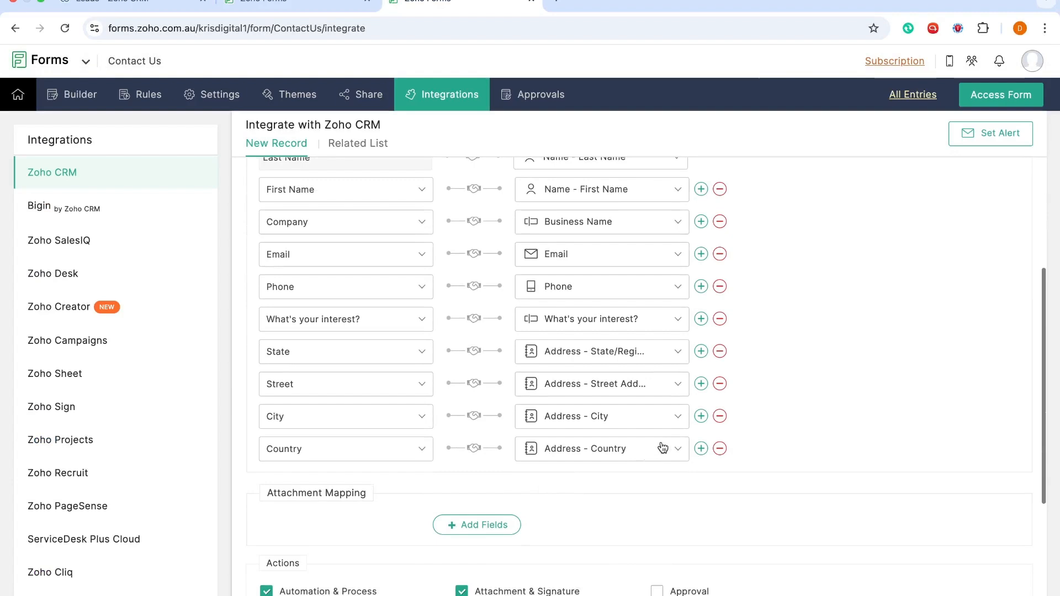
click(701, 448)
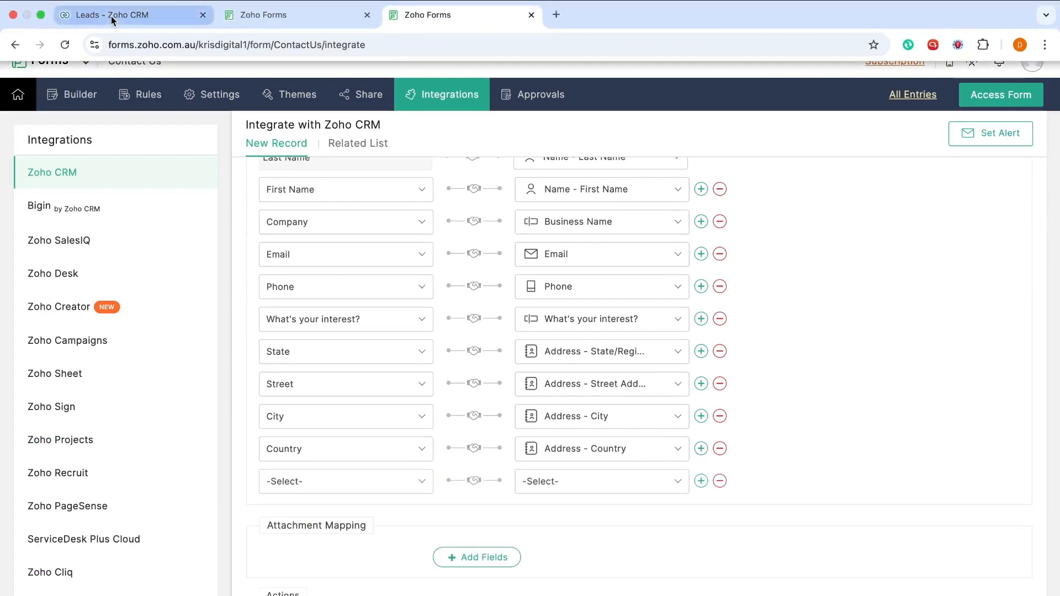
- Compare the Contact Us form's fields in the builder with the Zoho CRM field mapping
click(113, 17)
click(279, 22)
scroll(527, 393, down, 2)
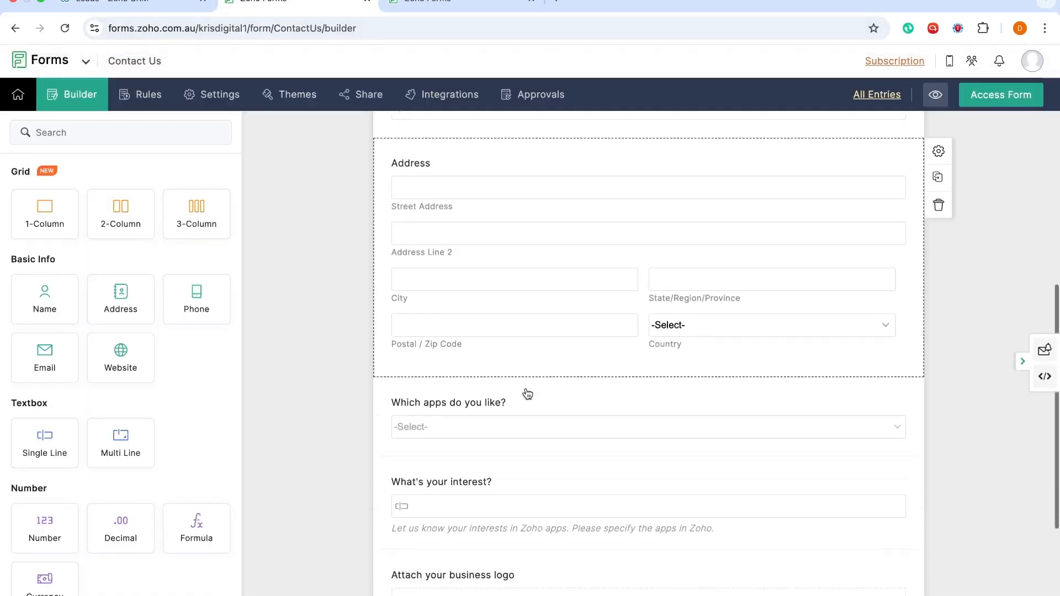
click(466, 2)
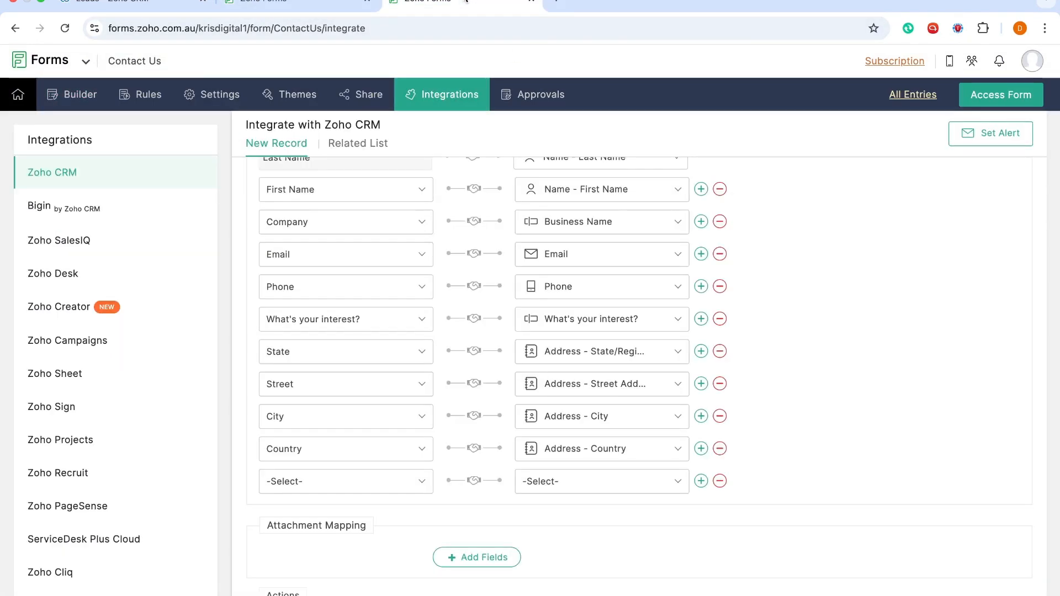
- Switch to Zoho CRM and find the Modules settings by searching the setup for "modu"
click(128, 16)
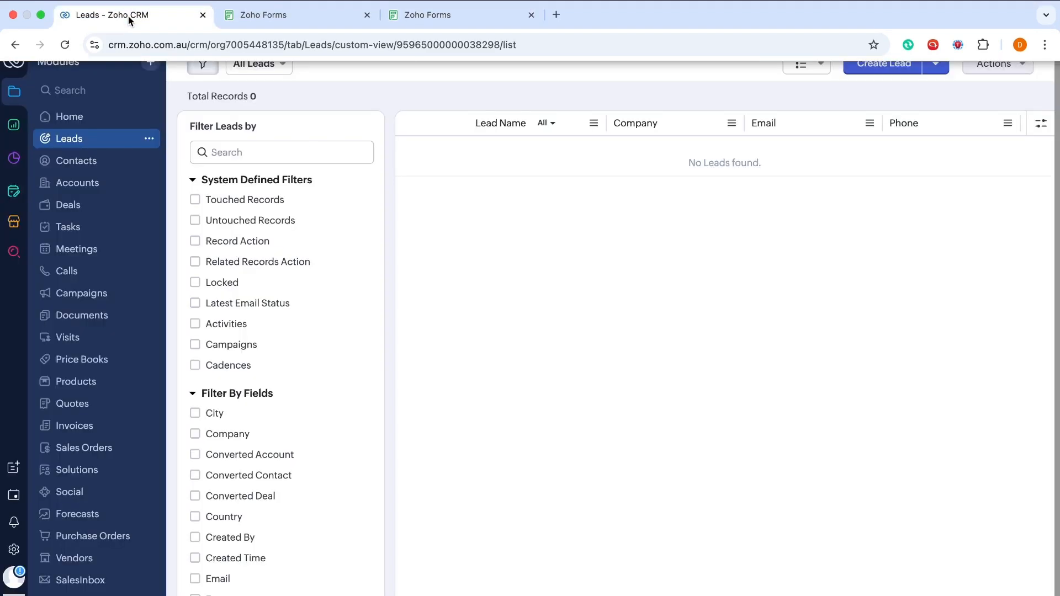
click(14, 550)
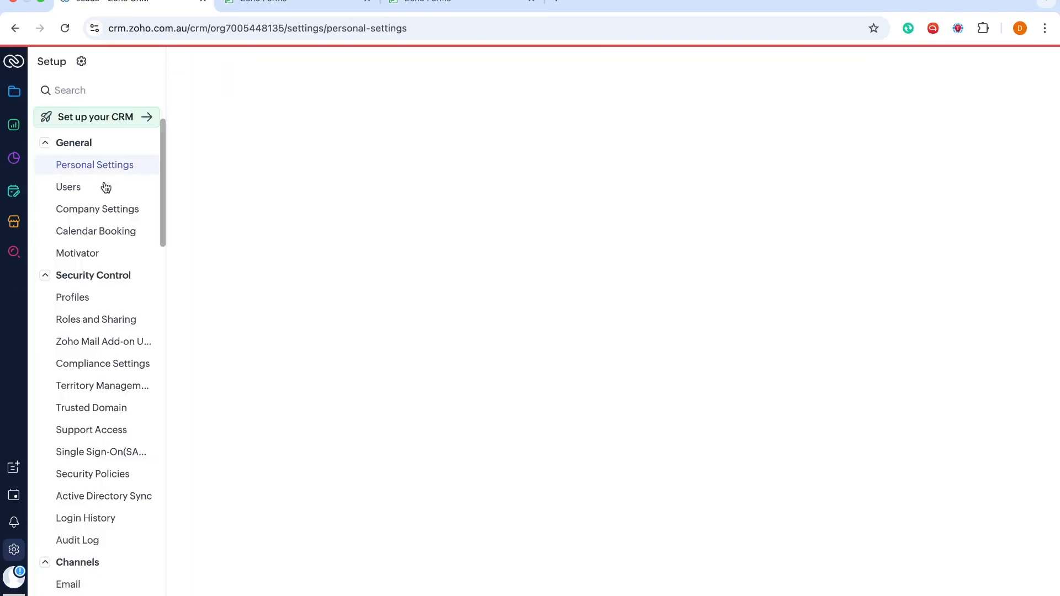
click(95, 90)
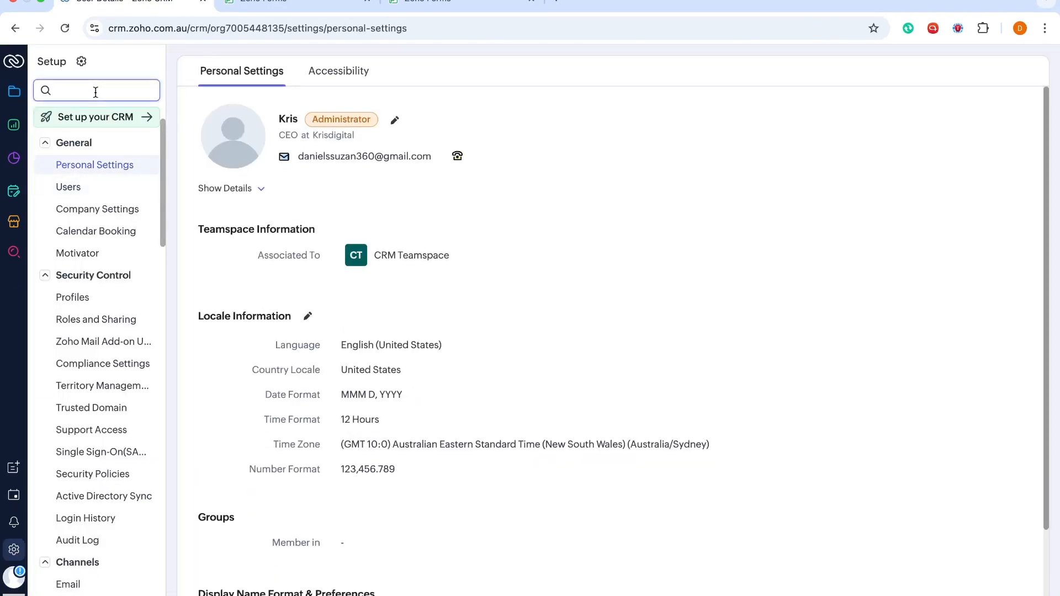
text(mode)
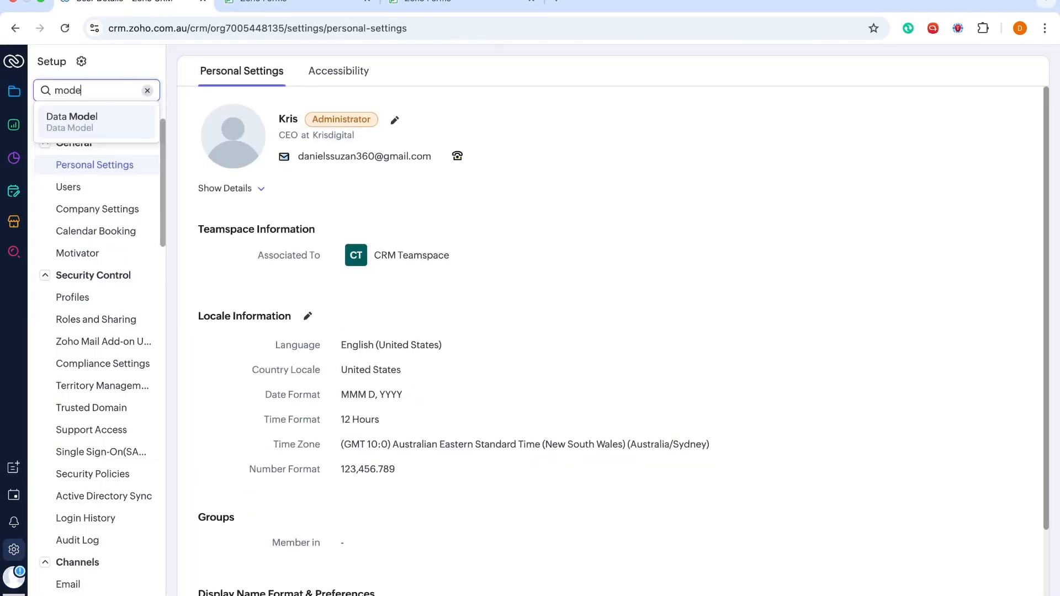
key(BackSpace)
text(u)
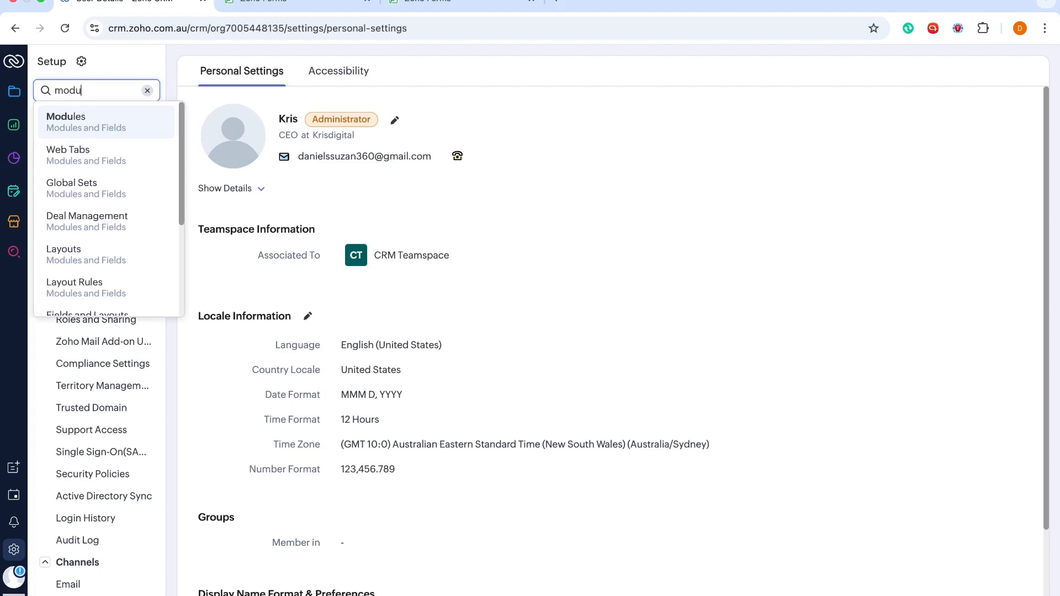
click(74, 119)
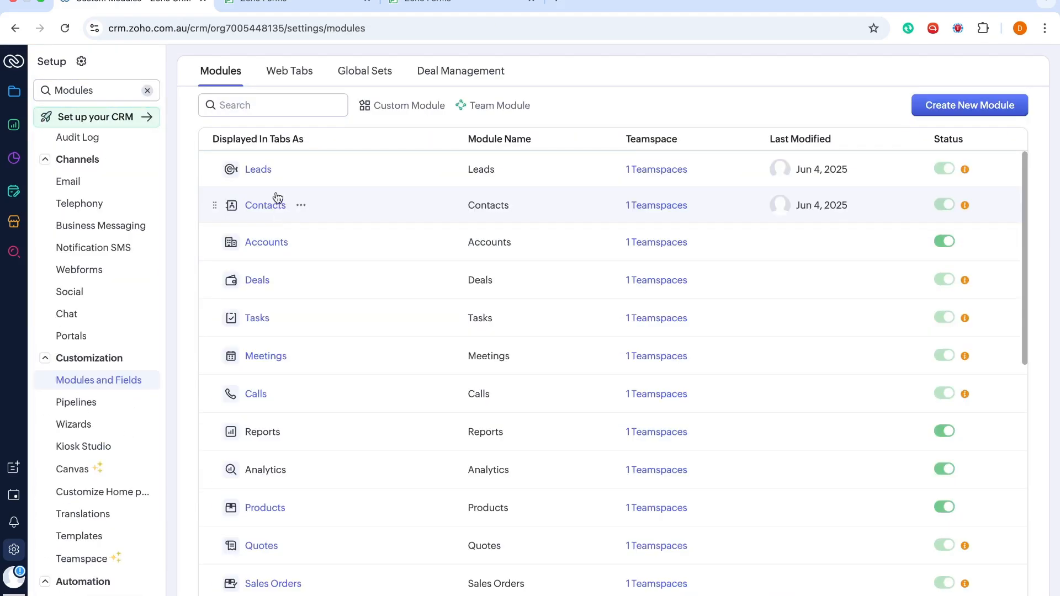
- Open the Leads module's Standard layout and add a Pick List field beside "What's your interest?" in Lead Information
click(258, 169)
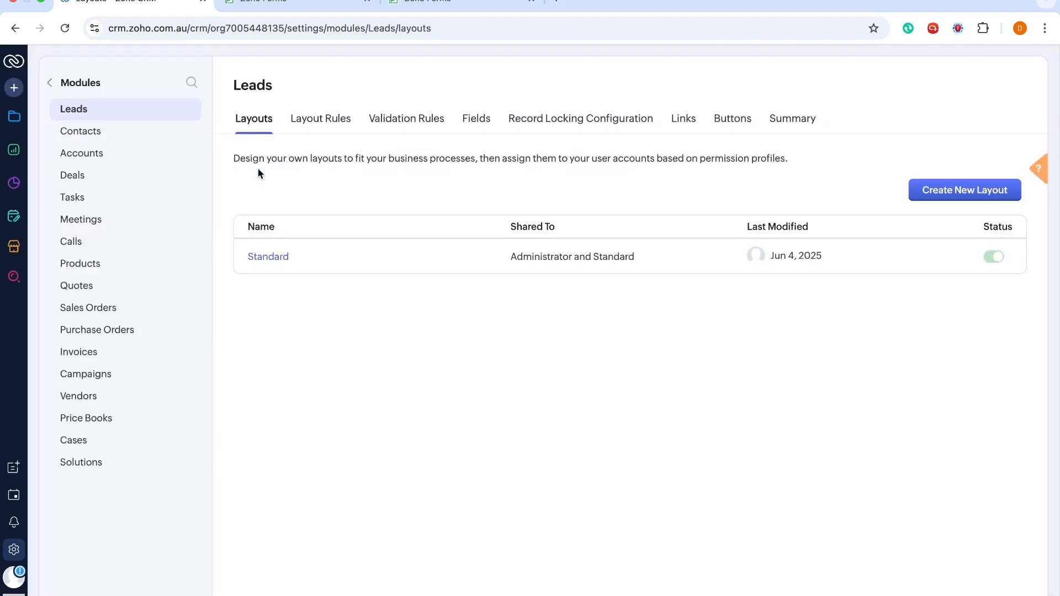
click(275, 258)
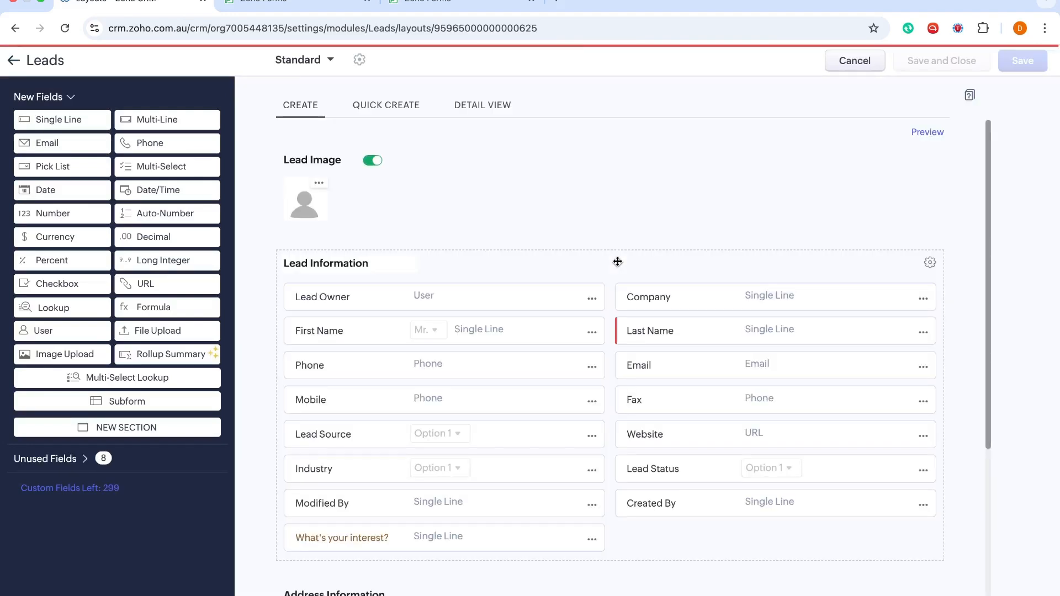
scroll(617, 261, down, 1)
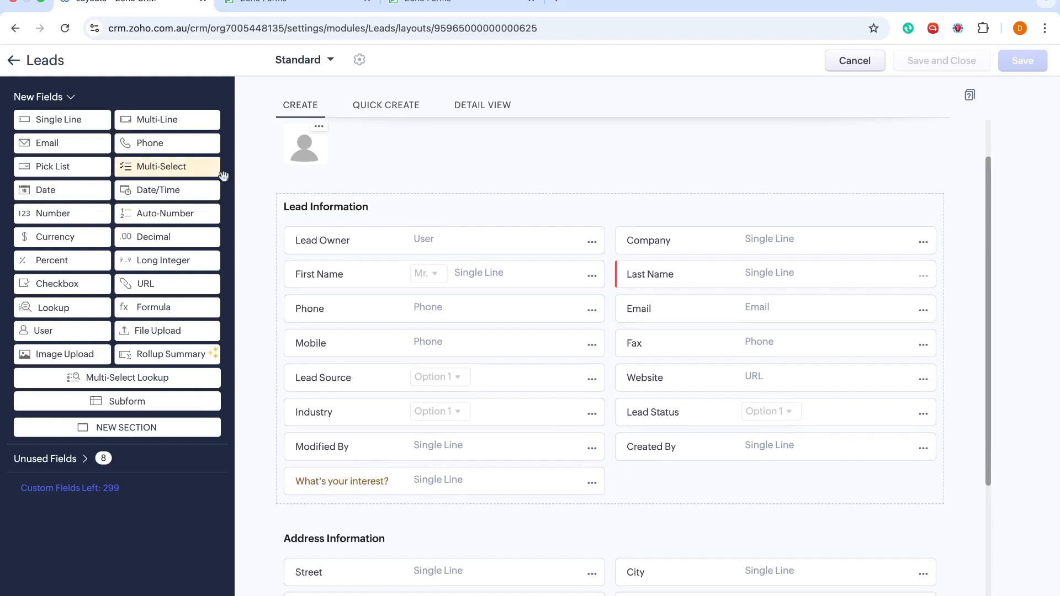
drag(70, 172, 690, 479)
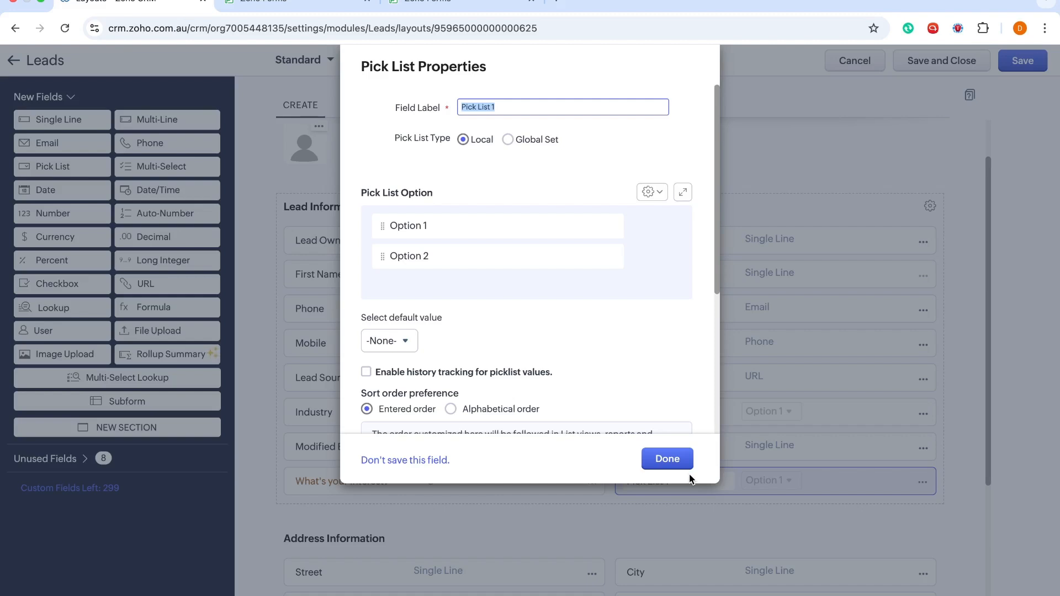
- Check the label and choices of the "Which apps do you like?" dropdown in the Contact Us form
click(428, 14)
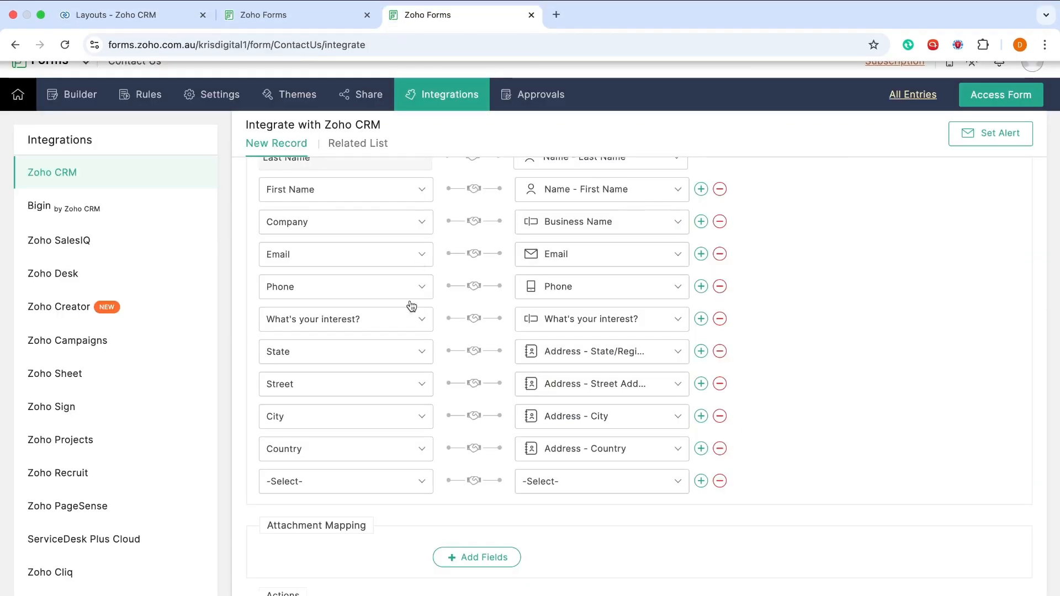
key(ctrl+shift+Tab)
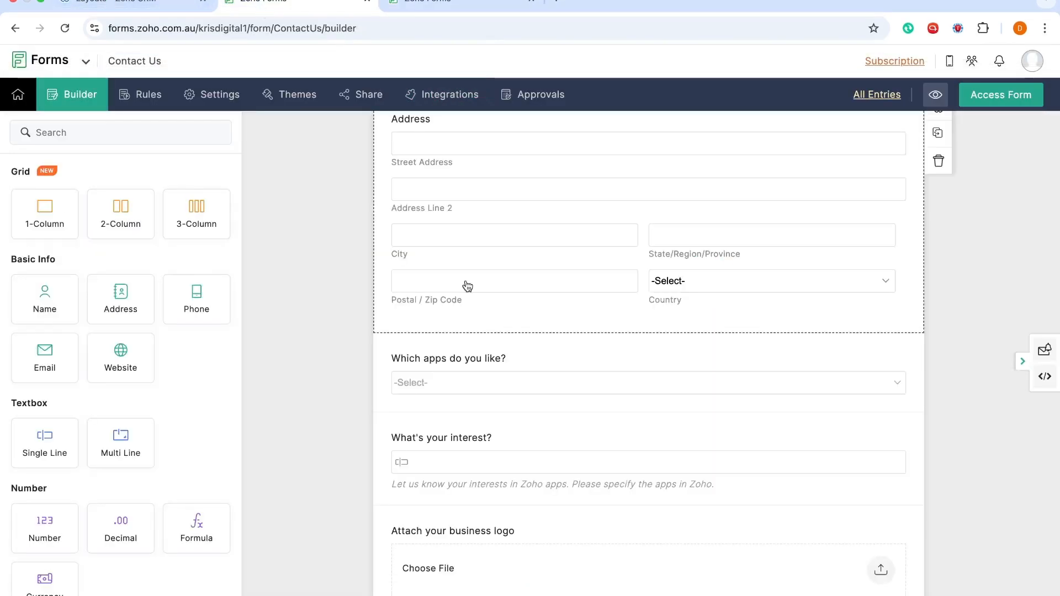
click(482, 392)
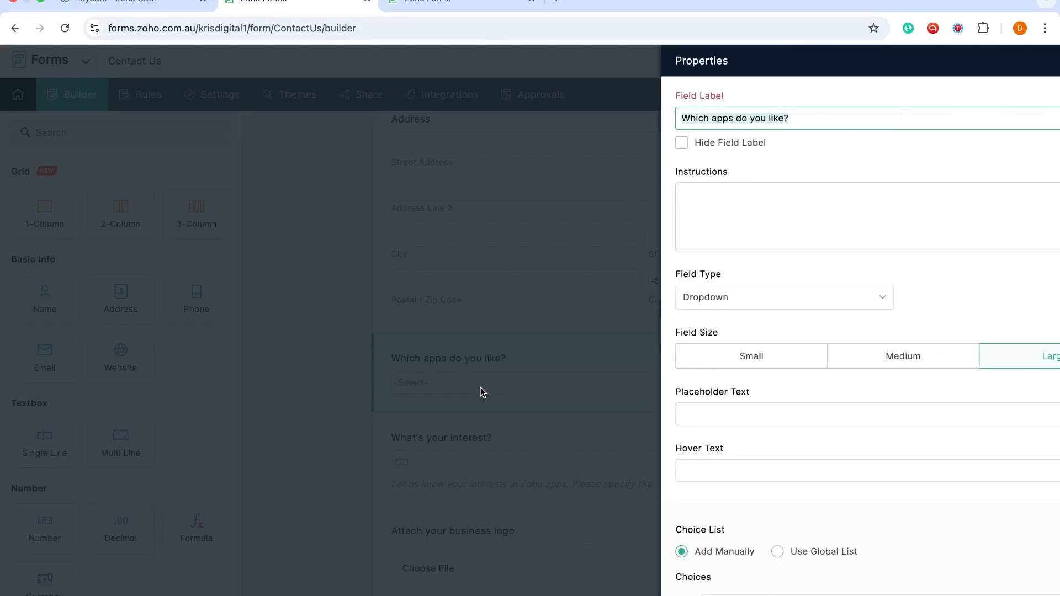
scroll(764, 402, down, 5)
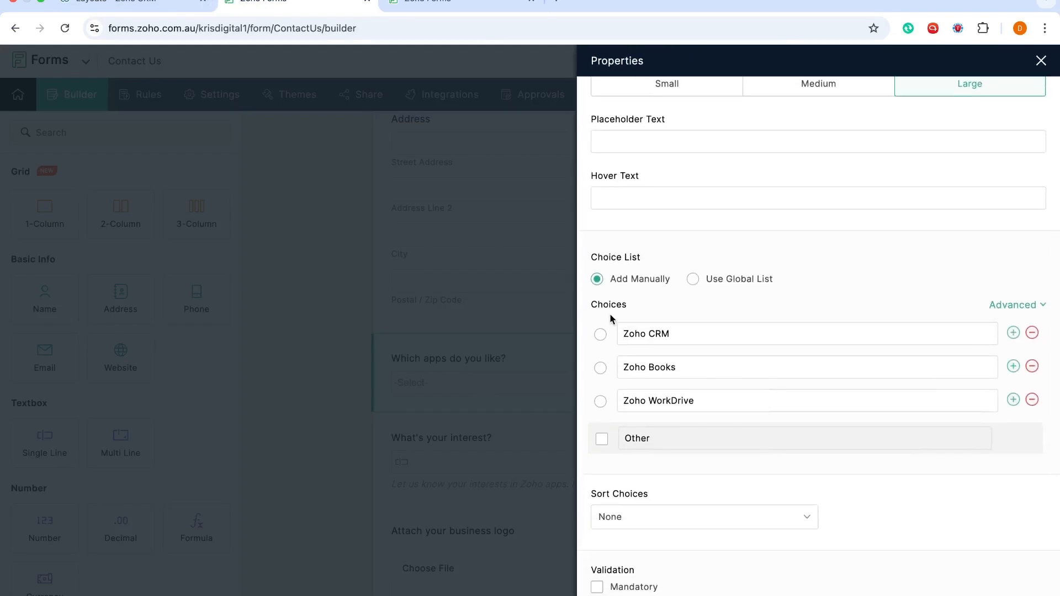
- Return to the Leads layout in Zoho CRM and label the new pick list field "Which app do you like best?"
click(121, 13)
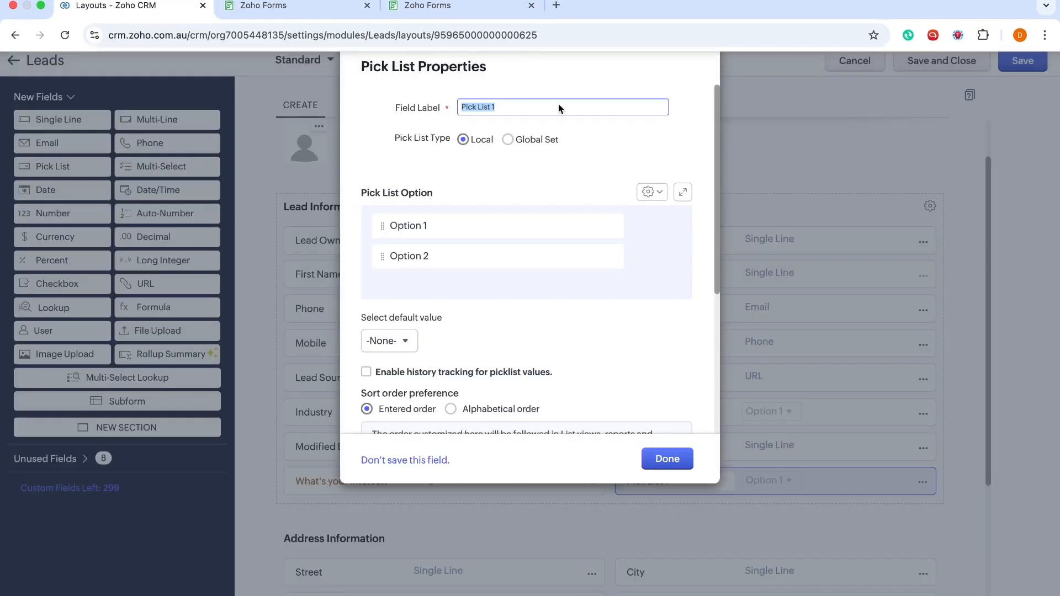
text(Which app)
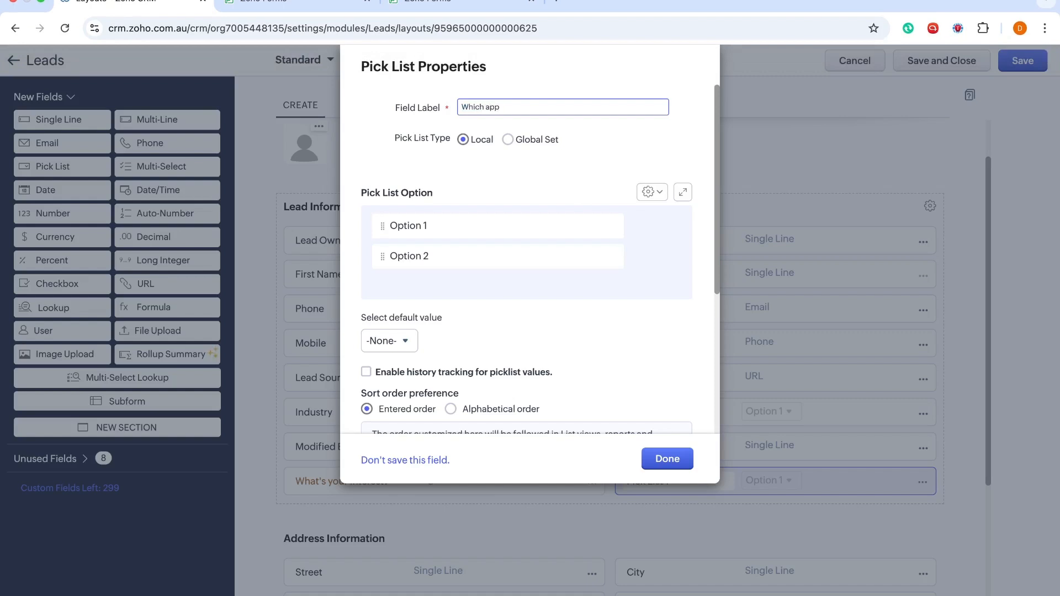
text( do you like best?)
- Set the pick list options to Zoho CRM, Zoho Books and Zoho WorkDrive and finish the field's properties
click(471, 227)
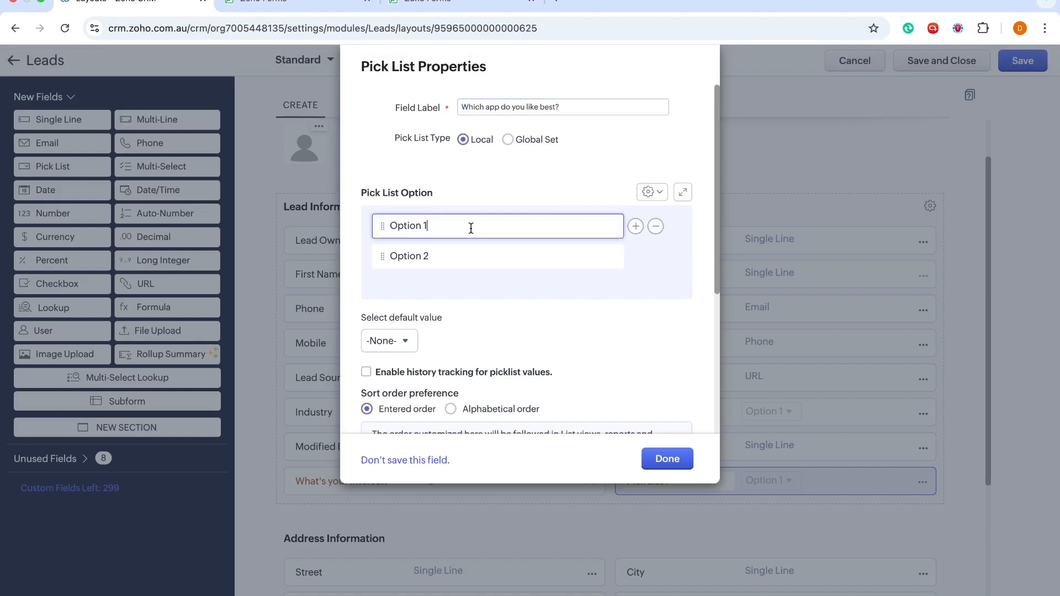
drag(471, 227, 316, 222)
text(Zoho CRM)
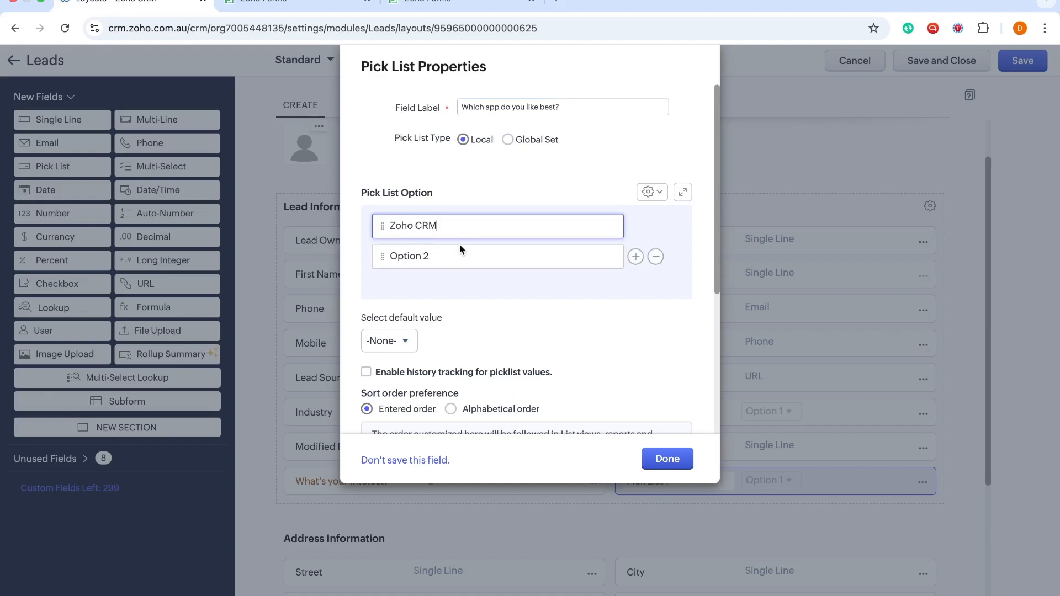
click(433, 254)
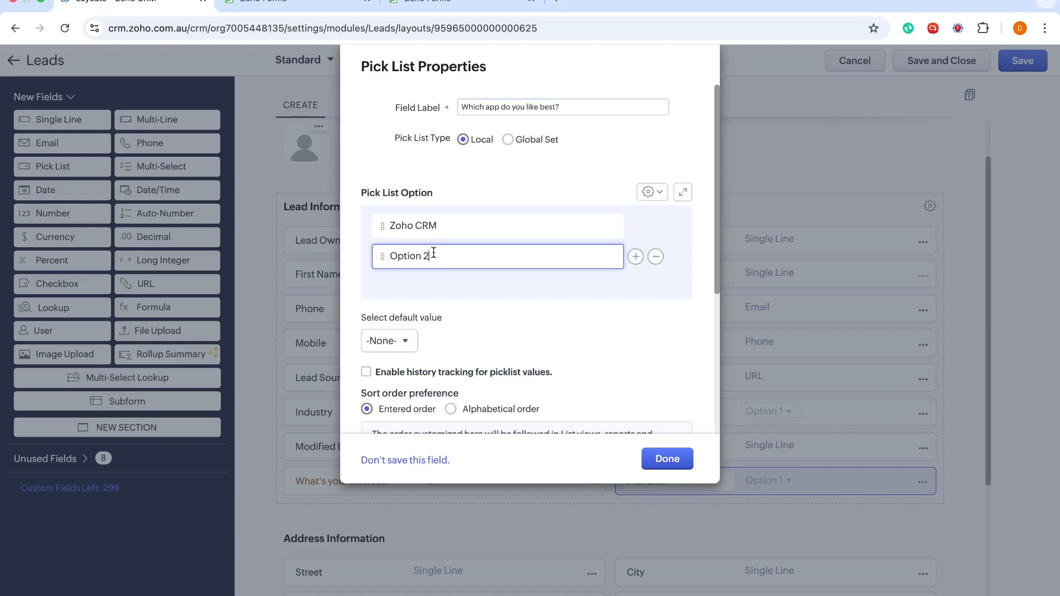
triple_click(433, 253)
text(Zoho Books)
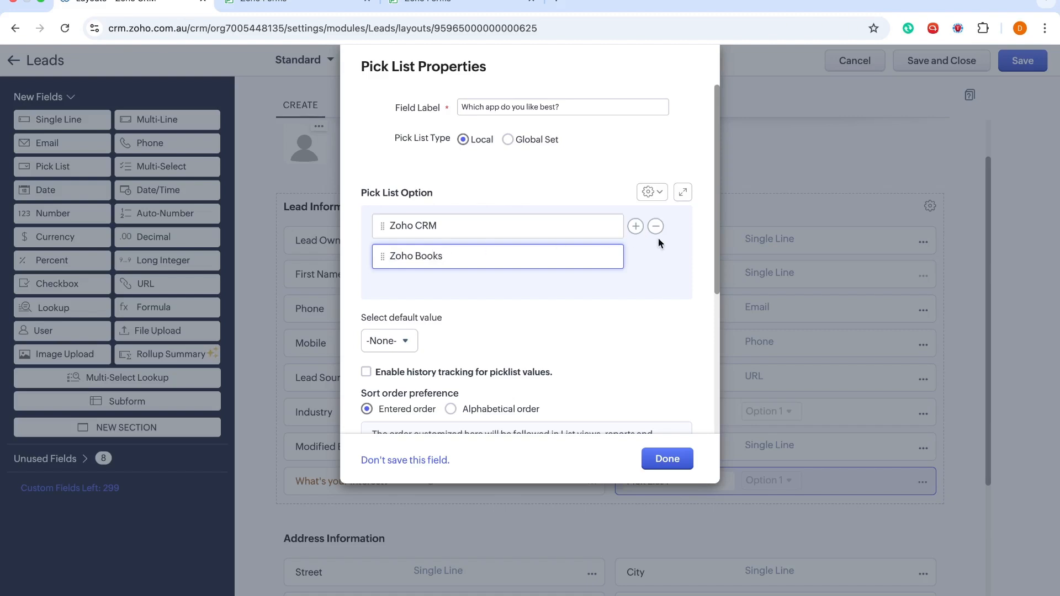
click(635, 258)
text(Z)
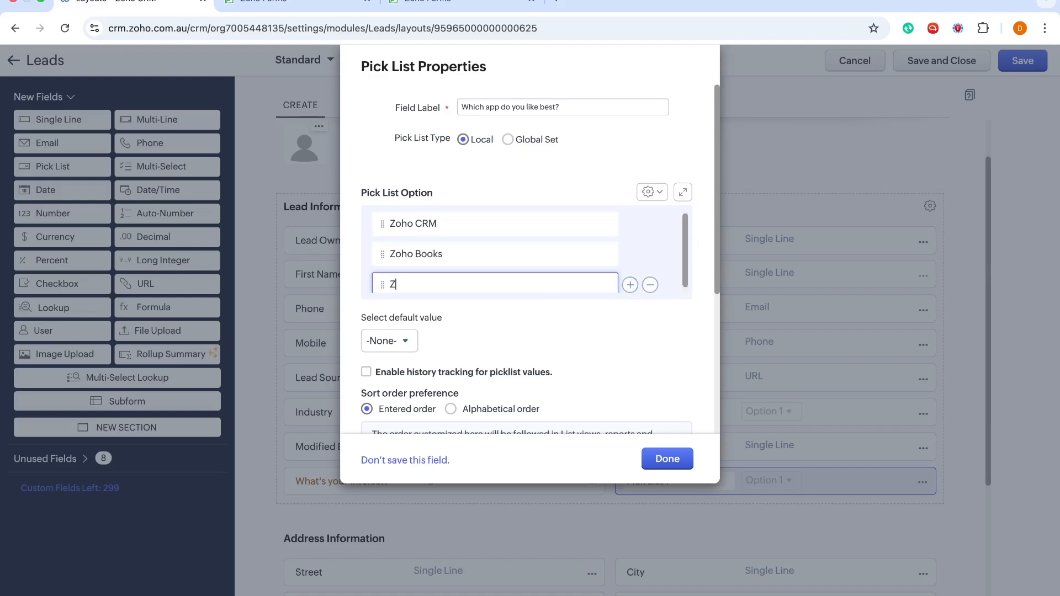
text(oho WorkDrive)
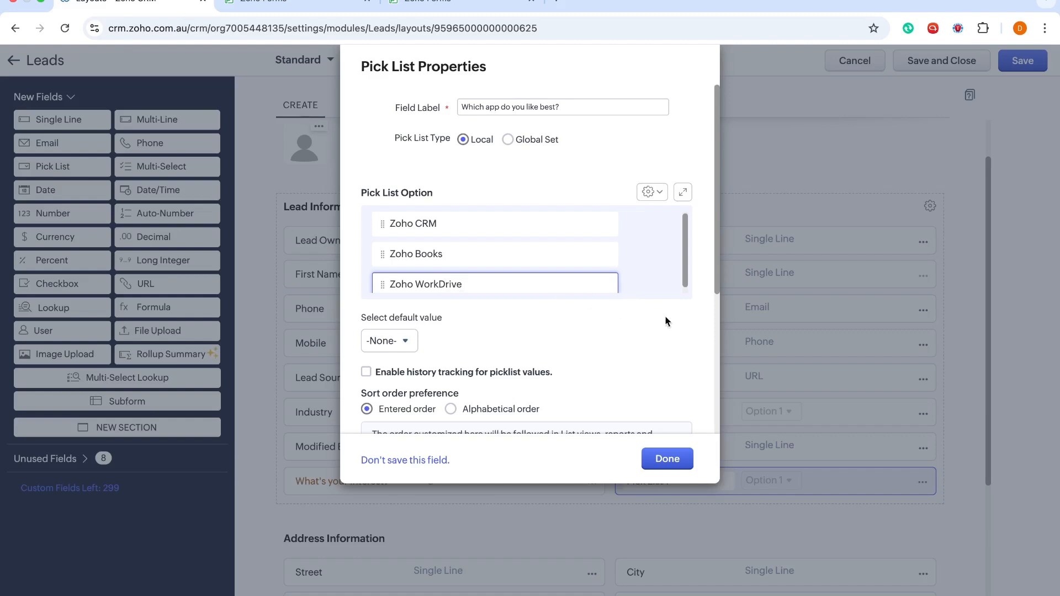
click(674, 459)
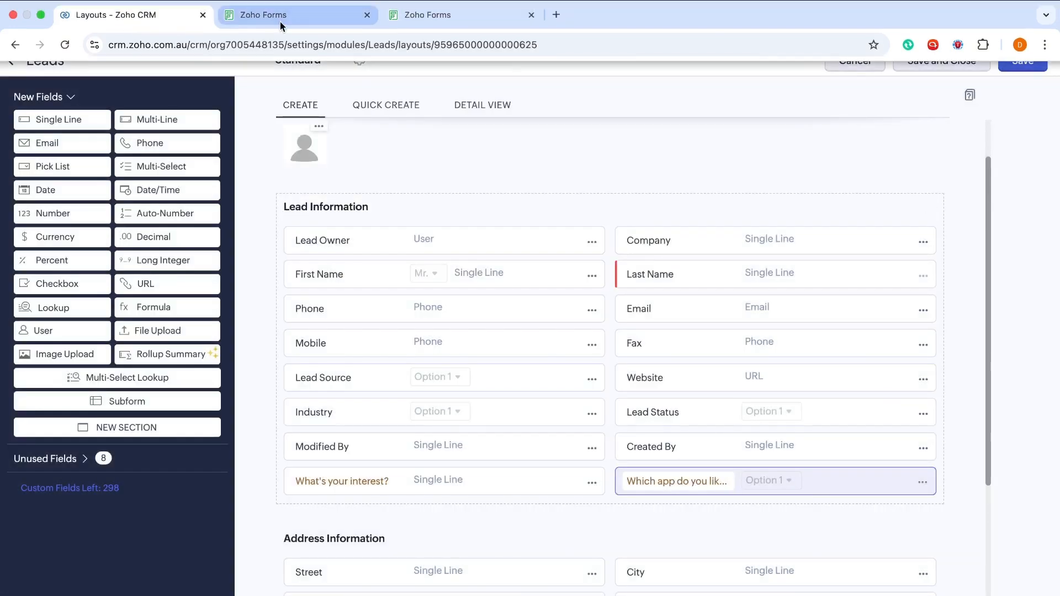
- Switch to the Contact Us form builder and relabel the "Which apps do you like?" dropdown as "Which app do you like best?"
click(280, 5)
click(675, 398)
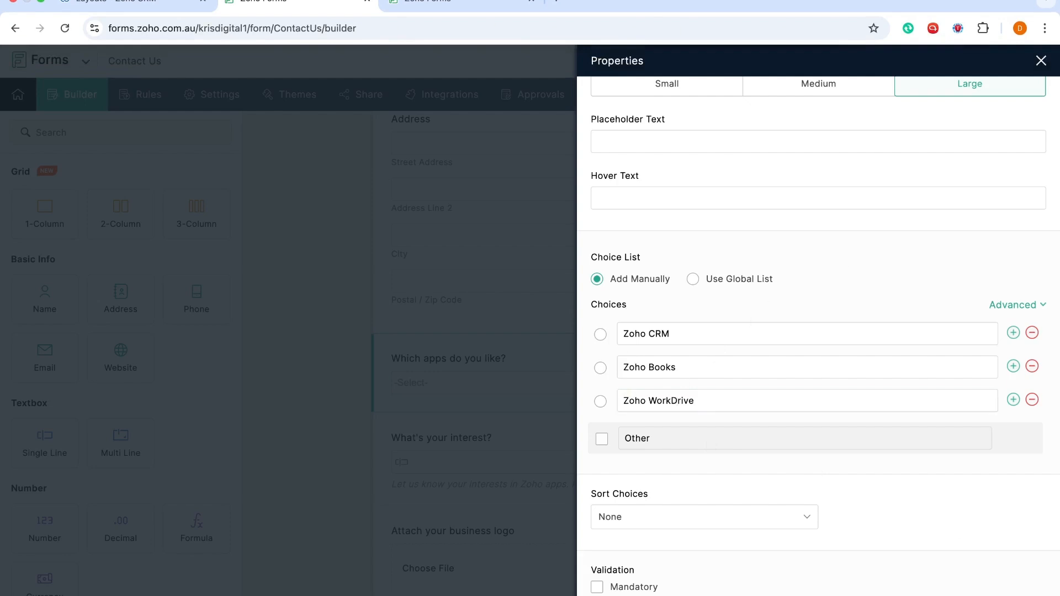
scroll(922, 213, up, 5)
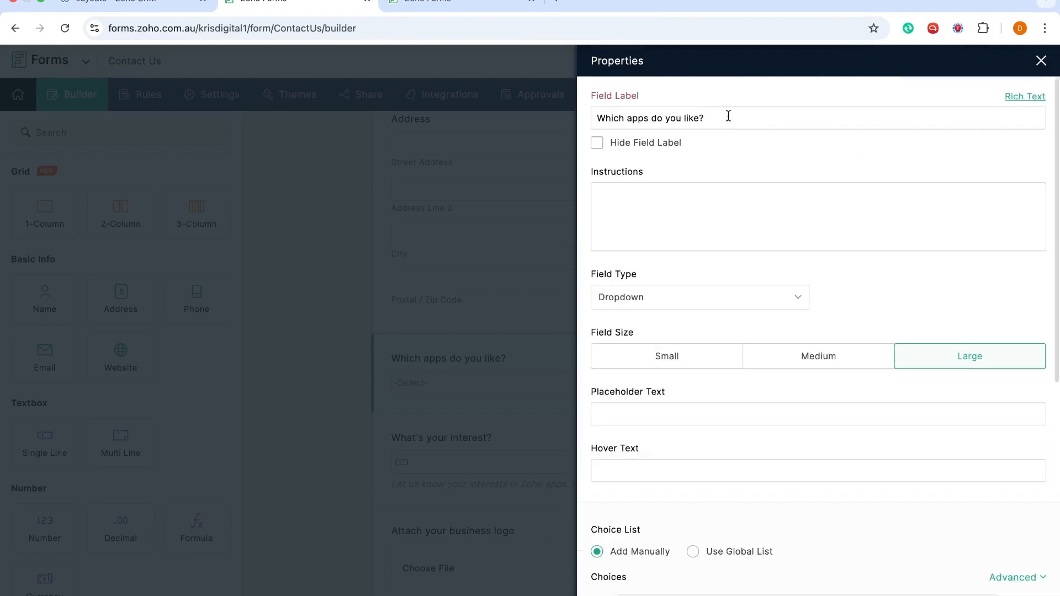
click(651, 119)
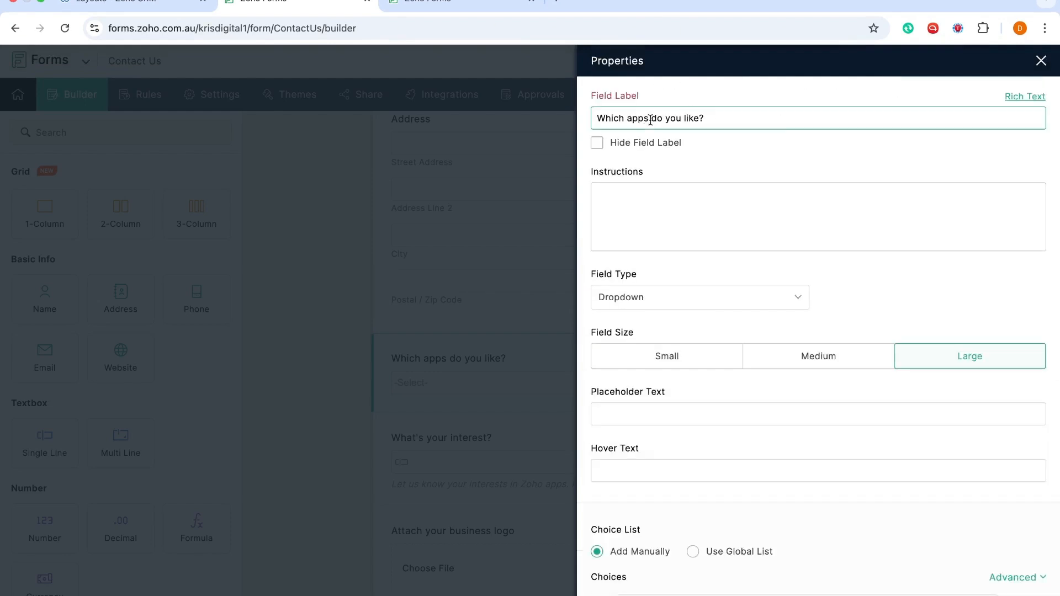
key(BackSpace)
text(ne)
key(BackSpace)
text(best)
key(Tab)
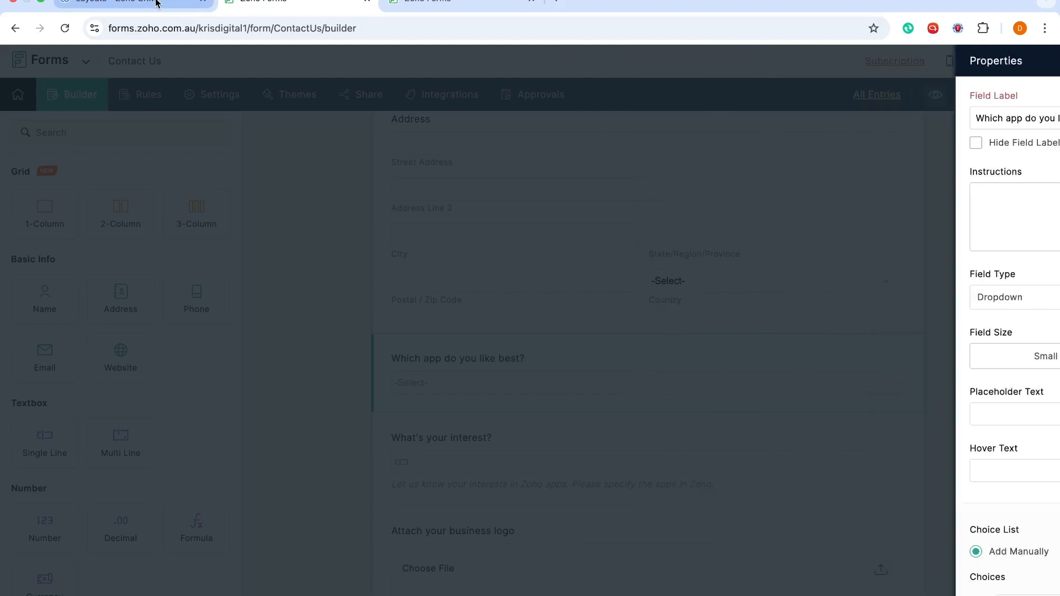
- Check the form for other fields missing in CRM, and add a field labelled "Date" to Lead Information in the Leads layout
click(156, 3)
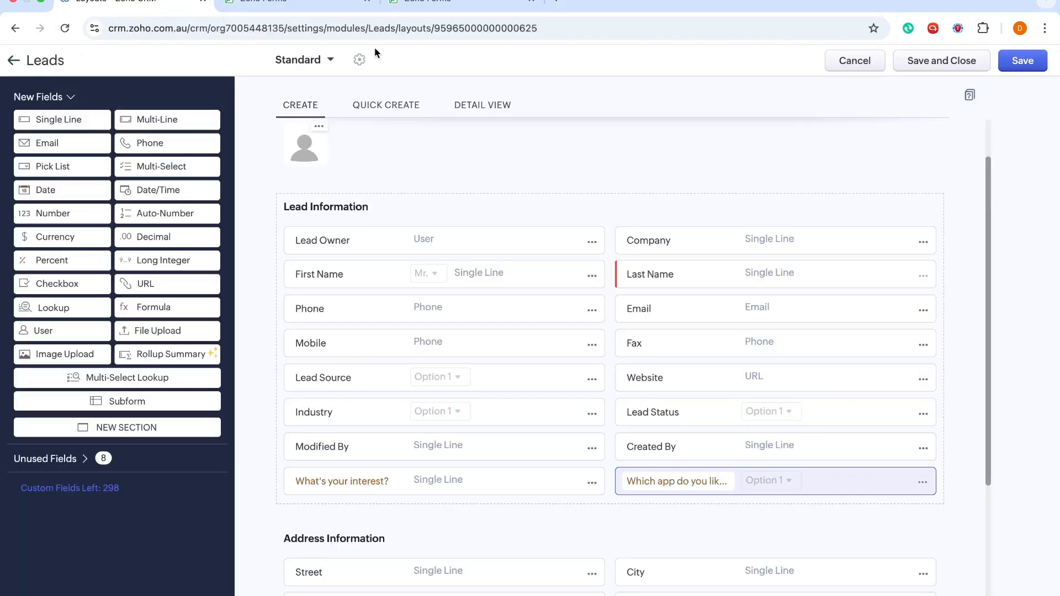
key(ctrl+Tab)
scroll(571, 409, up, 5)
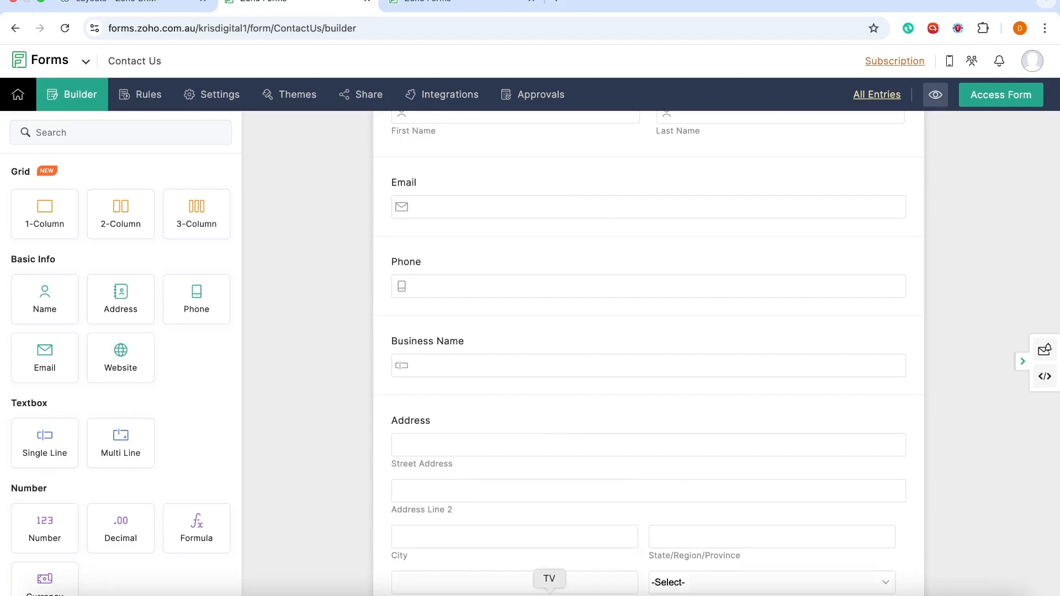
scroll(590, 457, down, 6)
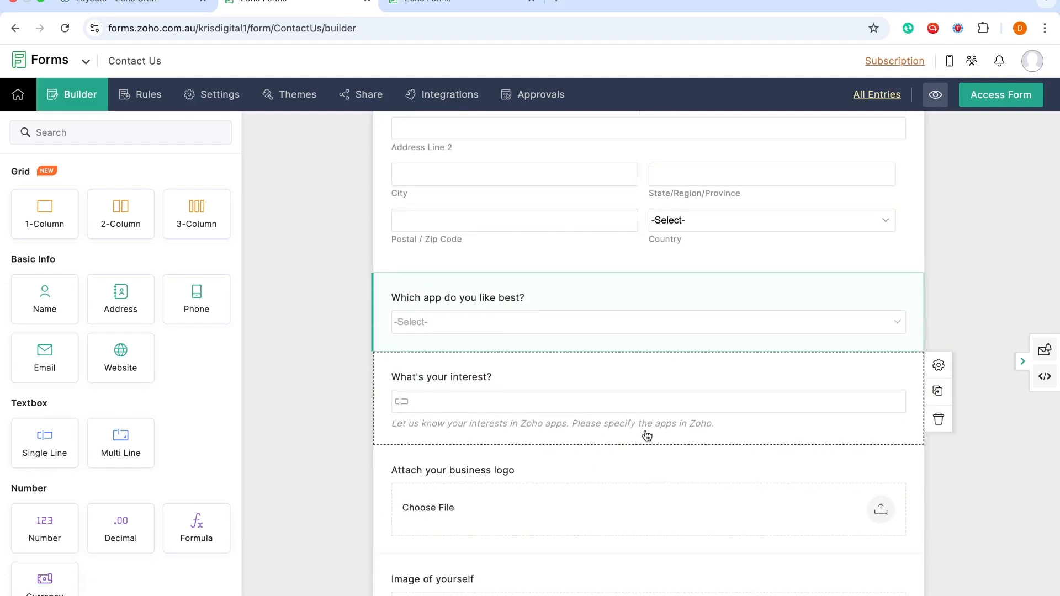
scroll(643, 435, down, 2)
scroll(694, 414, down, 1)
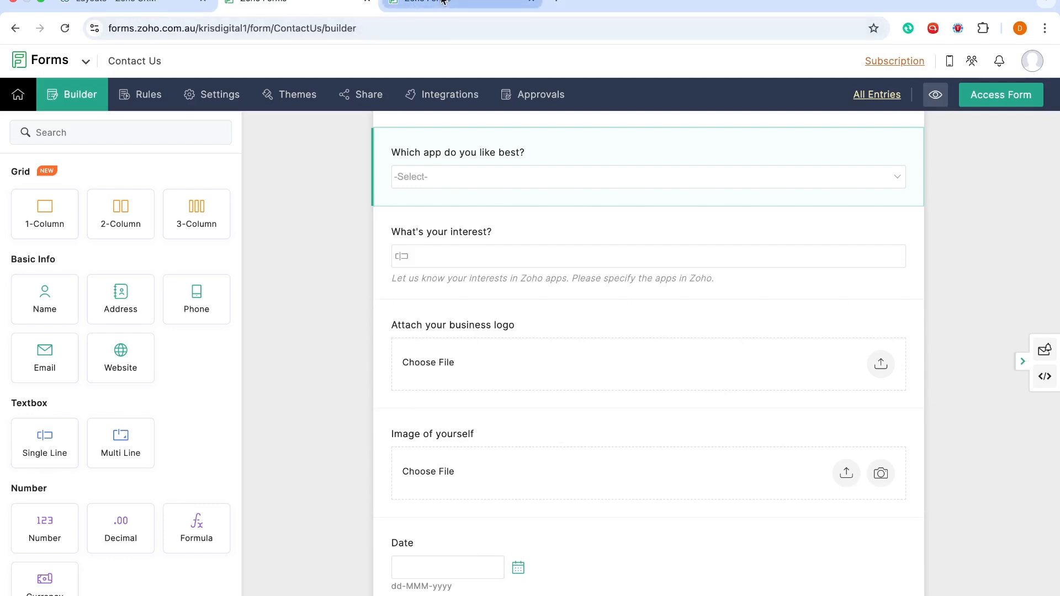
click(120, 3)
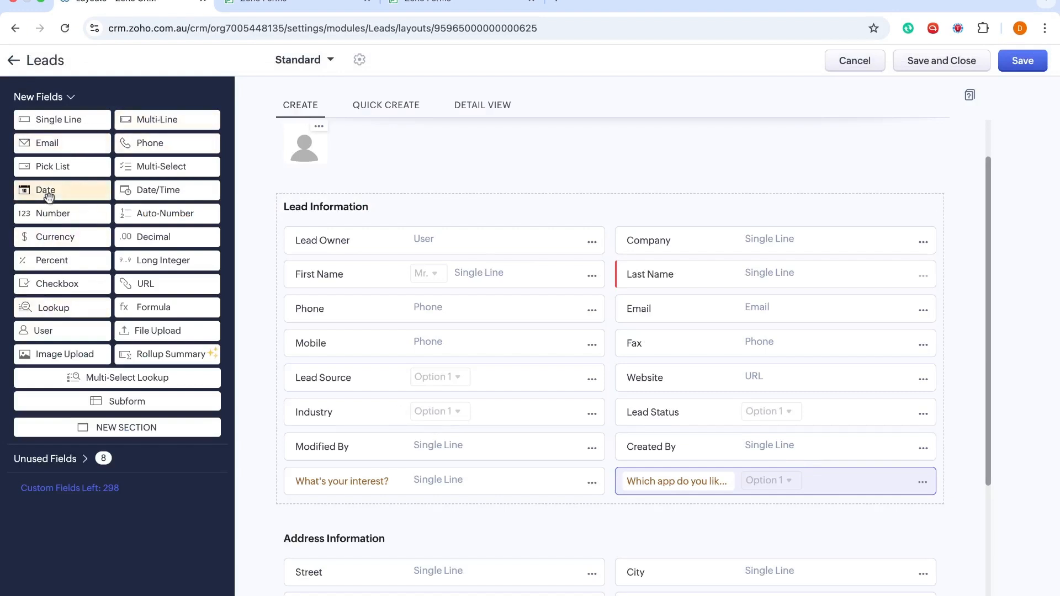
drag(46, 191, 324, 515)
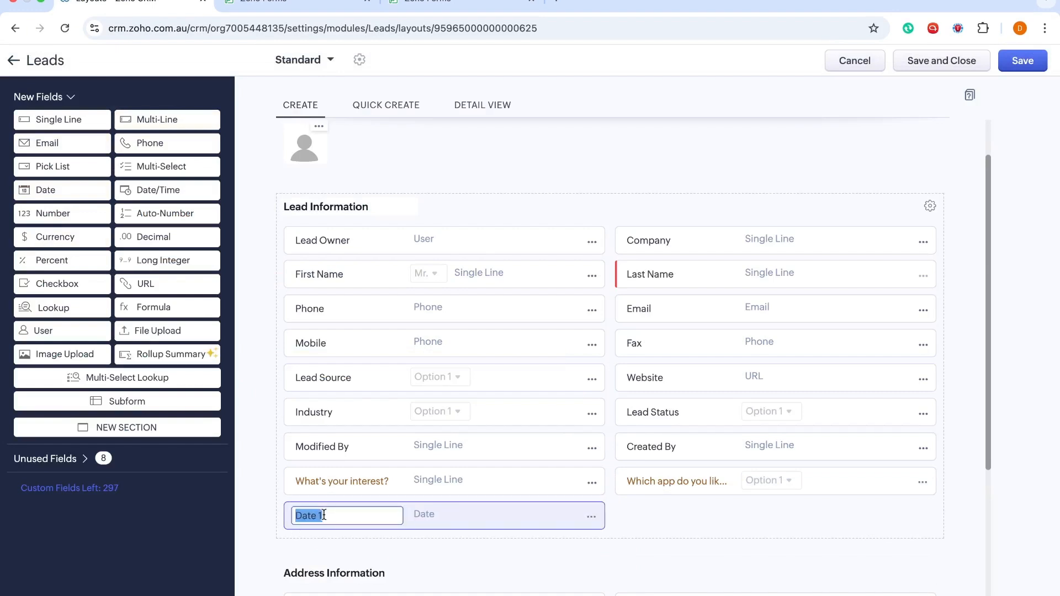
text(D)
click(807, 176)
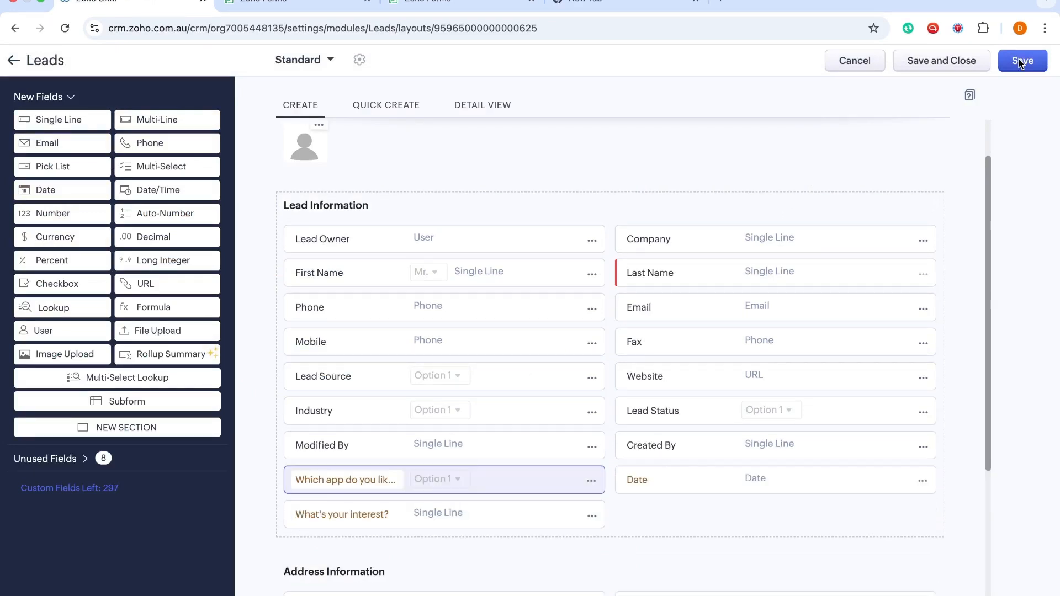
- Return to the form's Zoho CRM integration and refresh the fields available for mapping
click(406, 9)
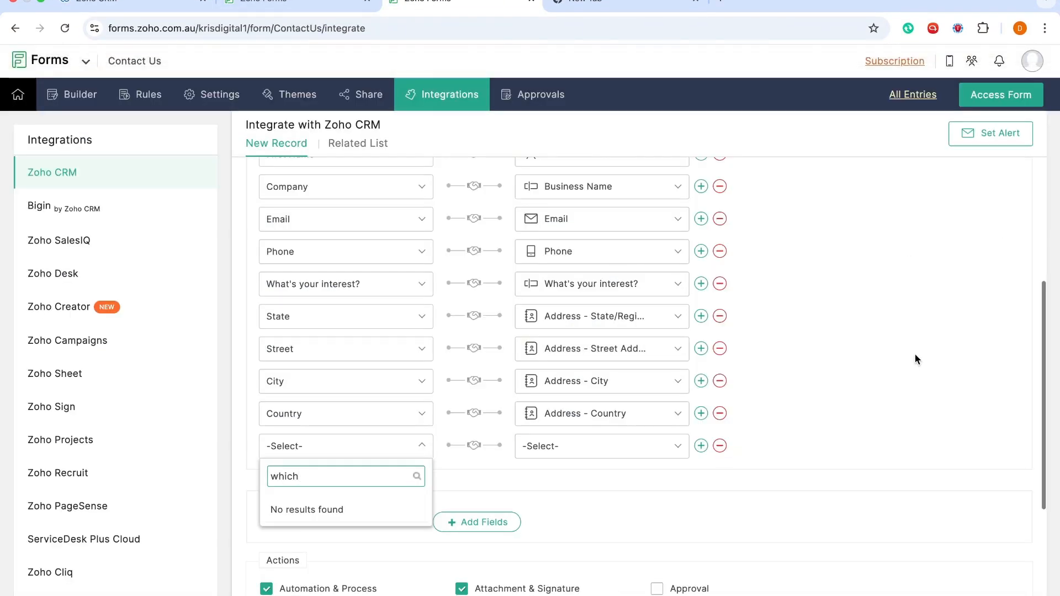
click(640, 515)
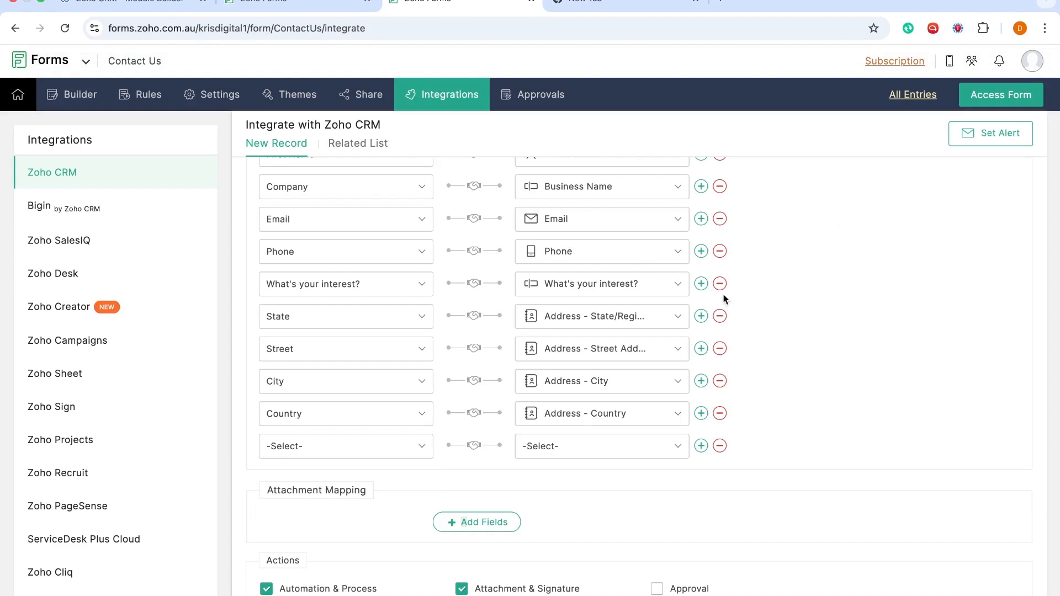
scroll(599, 286, up, 4)
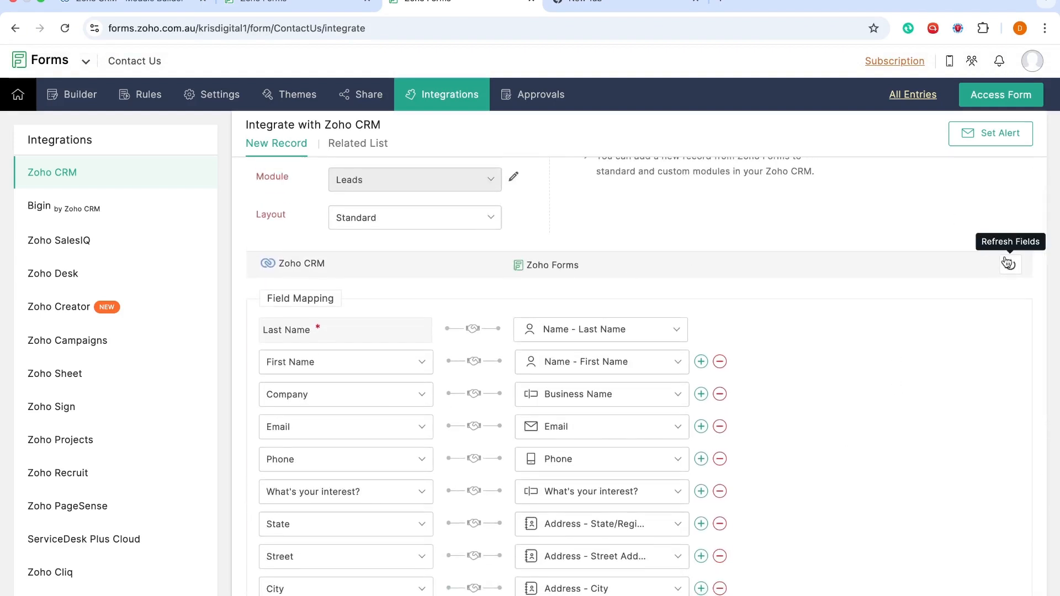
click(1007, 262)
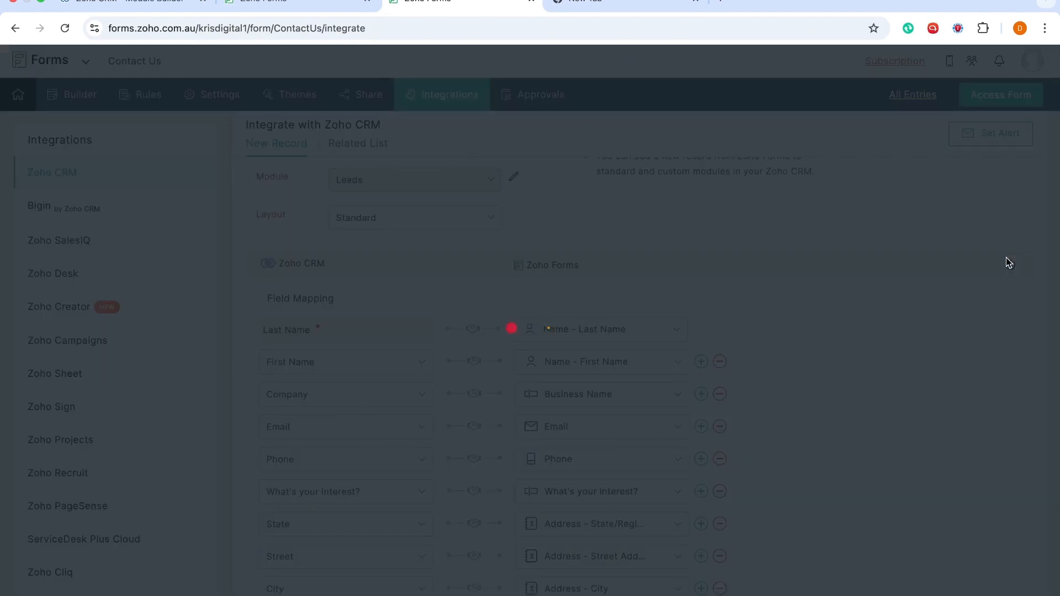
- Add a mapping row after Country that links the CRM field "Which app do you like best?" to the form field of the same name
scroll(906, 431, down, 6)
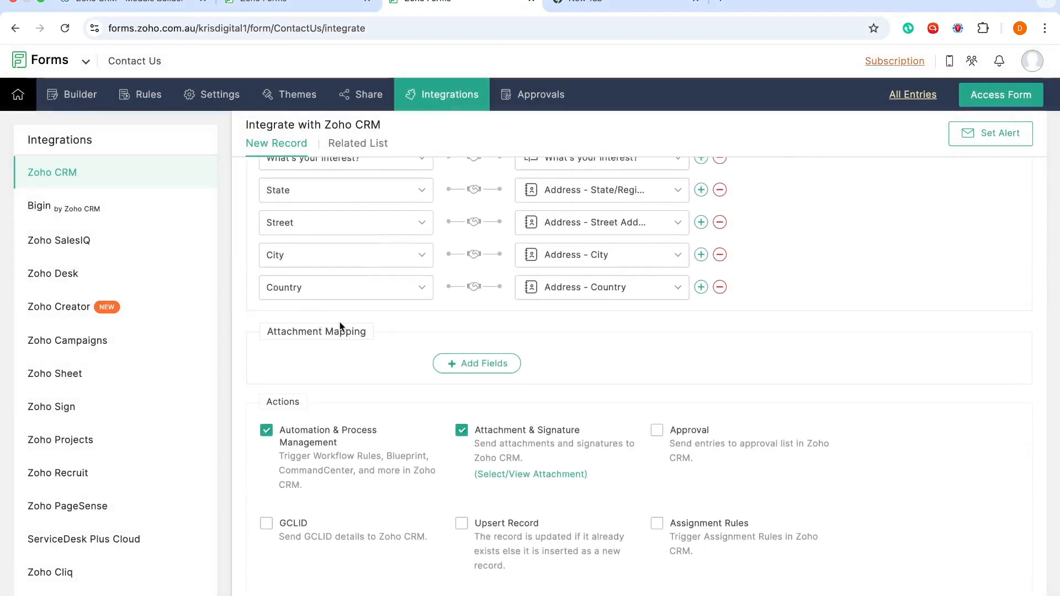
click(700, 287)
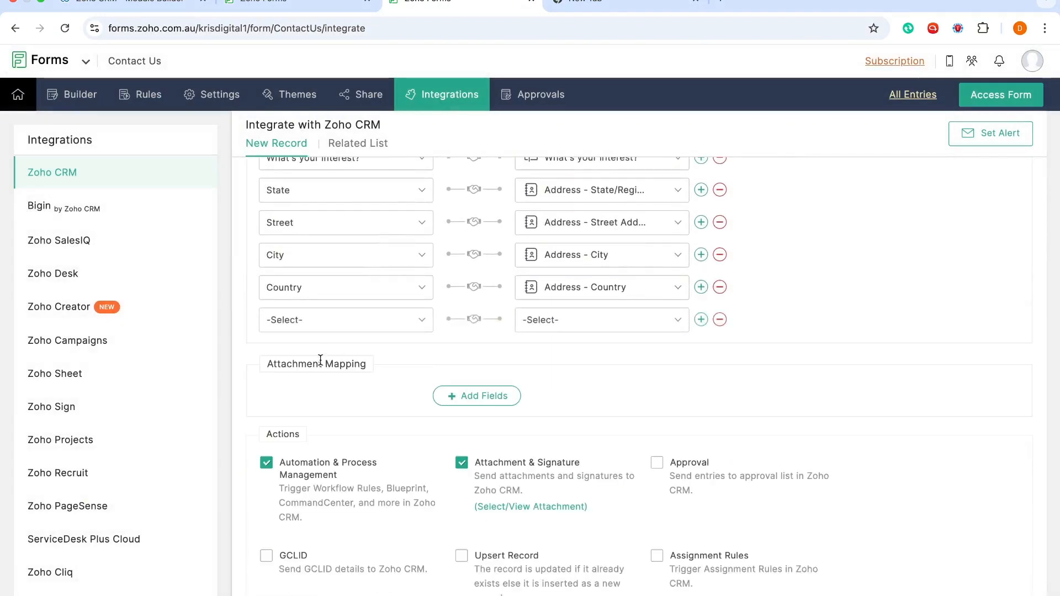
click(343, 324)
text(wh)
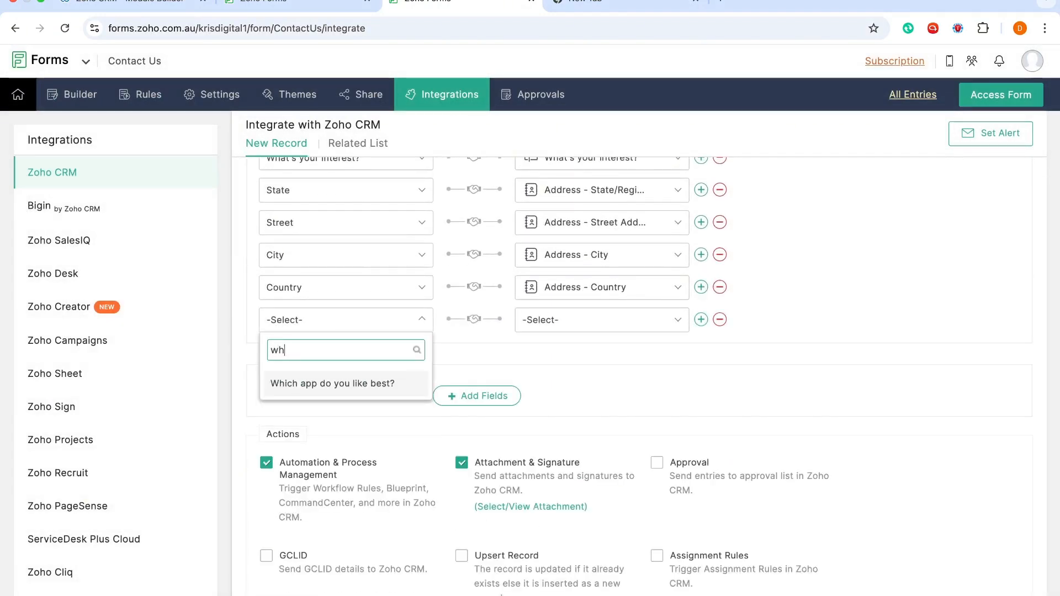
click(332, 384)
click(627, 320)
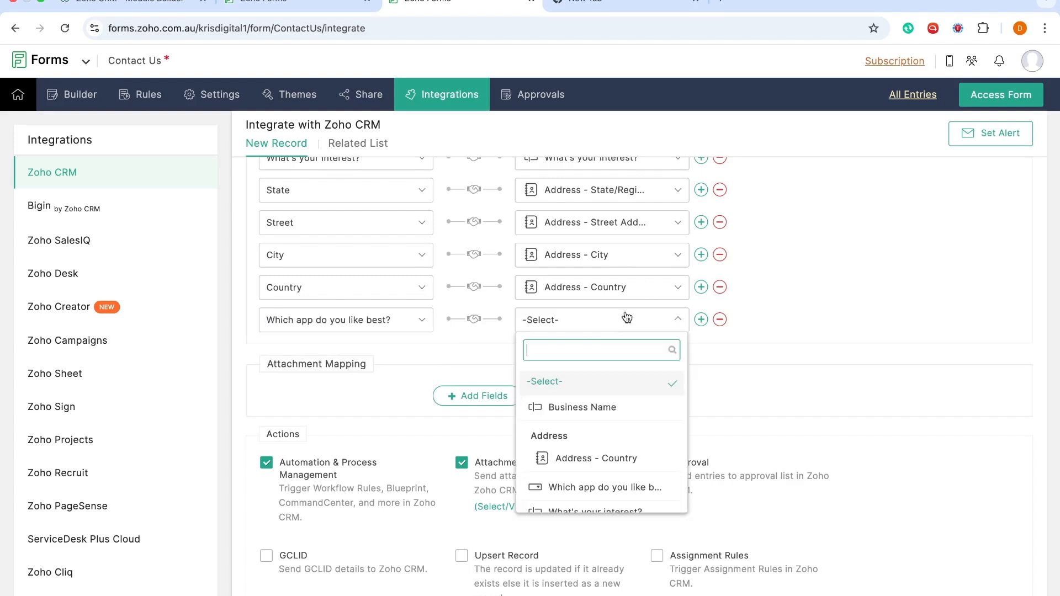
text(whi)
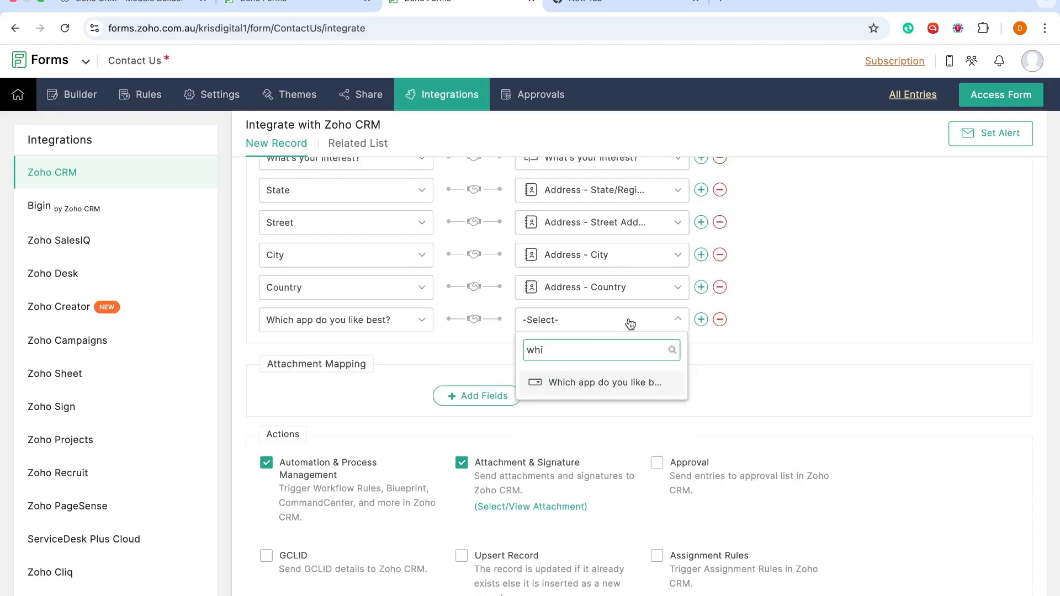
click(620, 383)
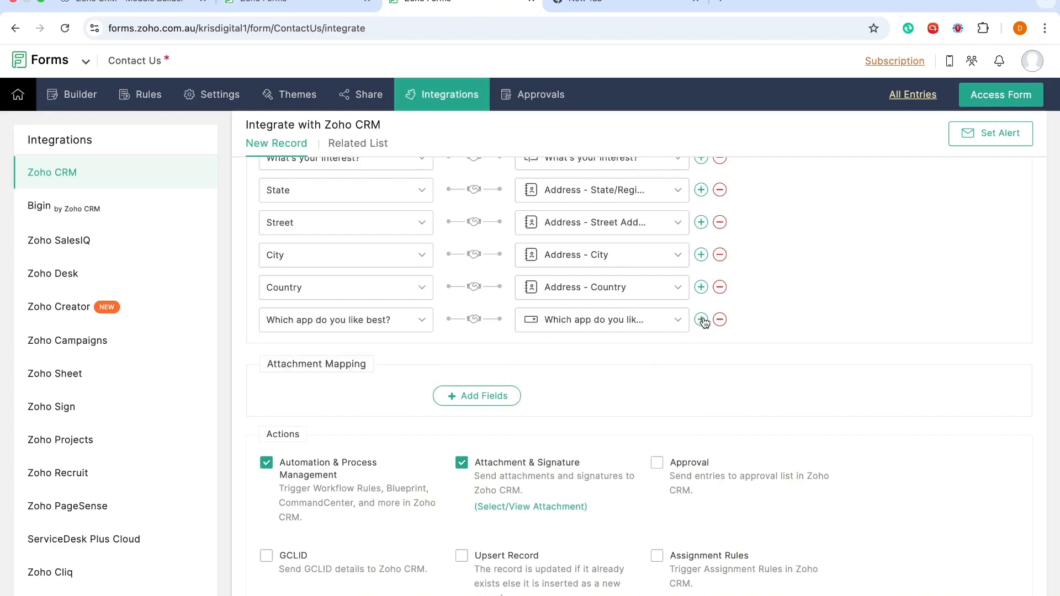
- Add a mapping row that links the CRM Date field to the form's Date field
click(336, 352)
text(dat)
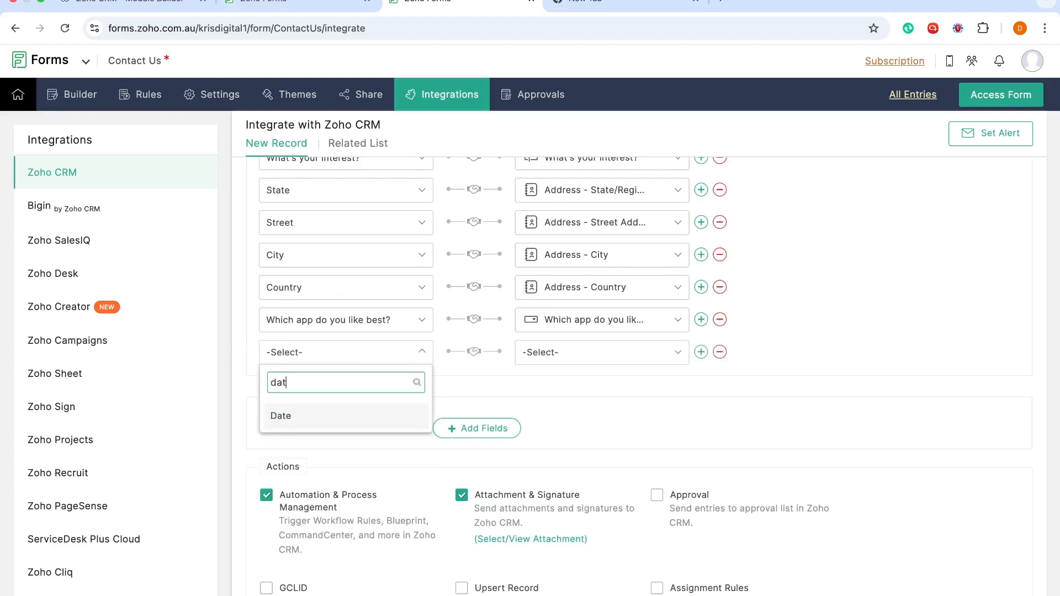
click(288, 417)
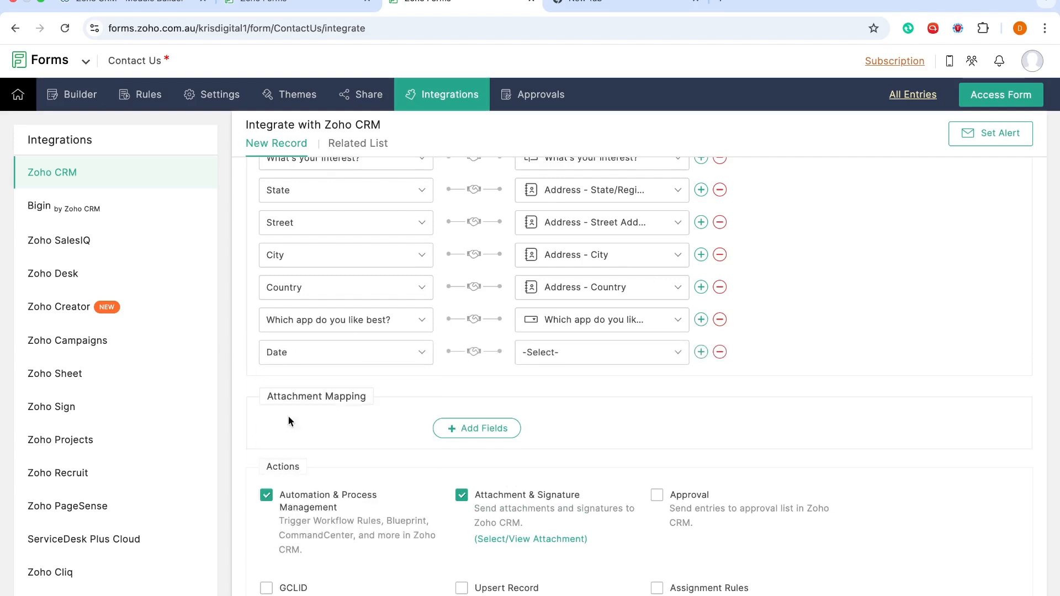
click(620, 352)
click(608, 448)
- Check the Contact Us form for fields still unmapped and remove the spare empty mapping row below Date
click(702, 354)
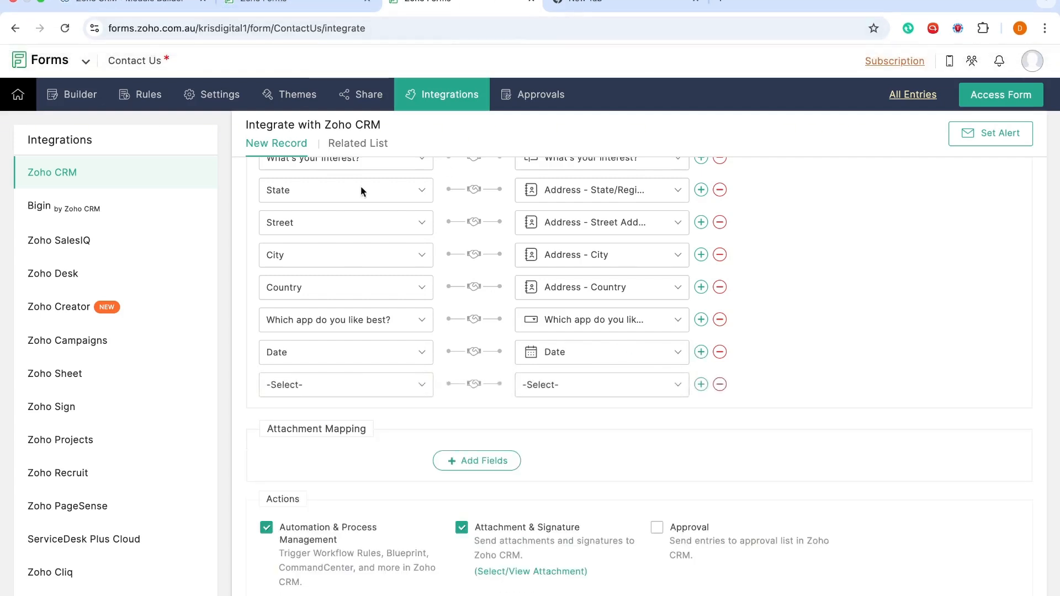
click(312, 5)
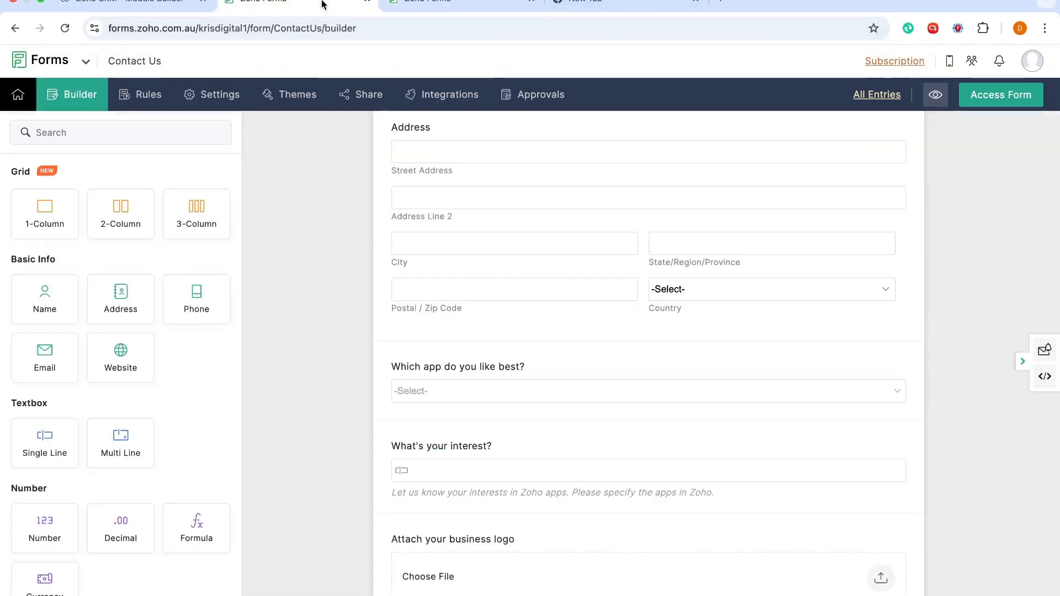
scroll(462, 399, down, 3)
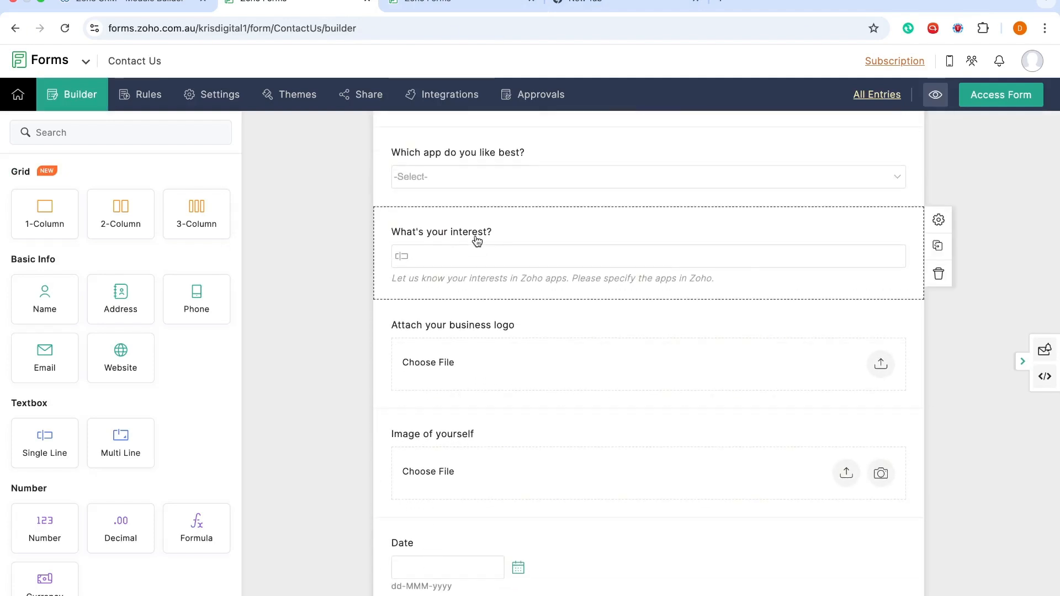
scroll(476, 241, up, 3)
scroll(473, 270, up, 4)
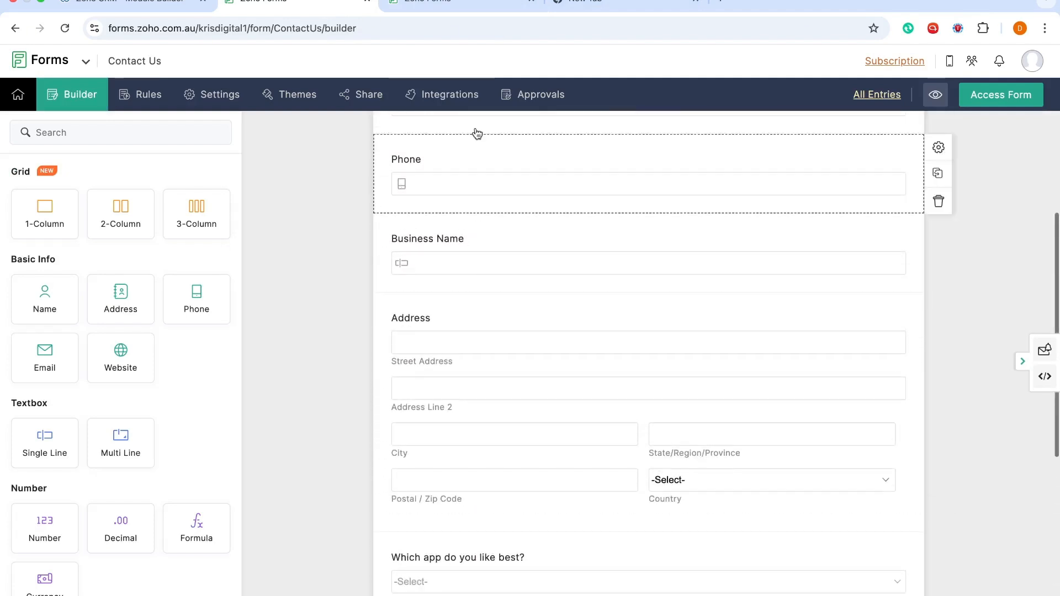
click(443, 6)
click(718, 384)
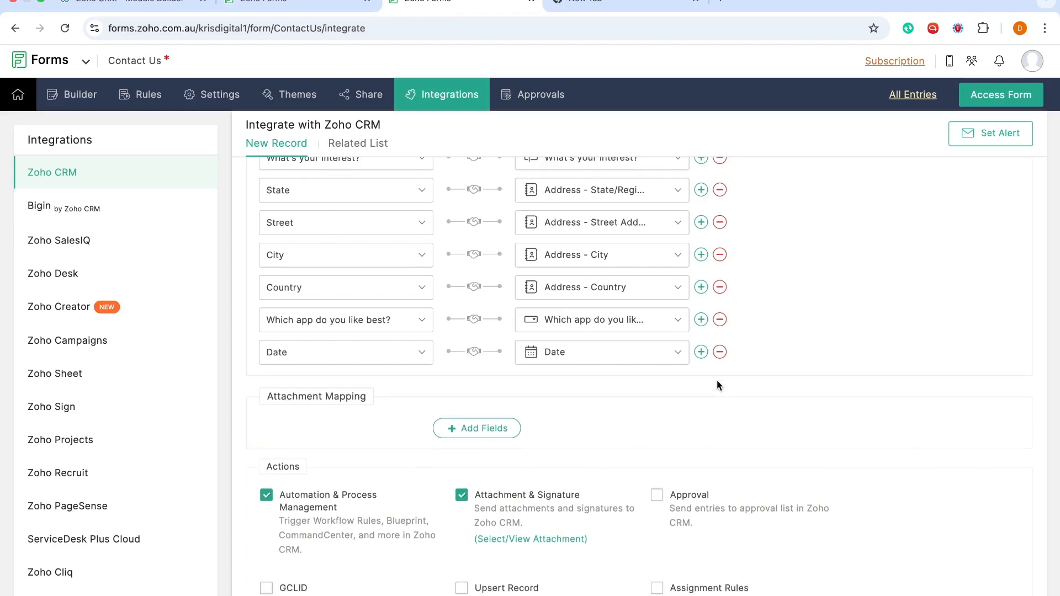
- Review the form's Zoho CRM field mappings, attachment mapping and the action options down to Tag Records
scroll(717, 380, up, 2)
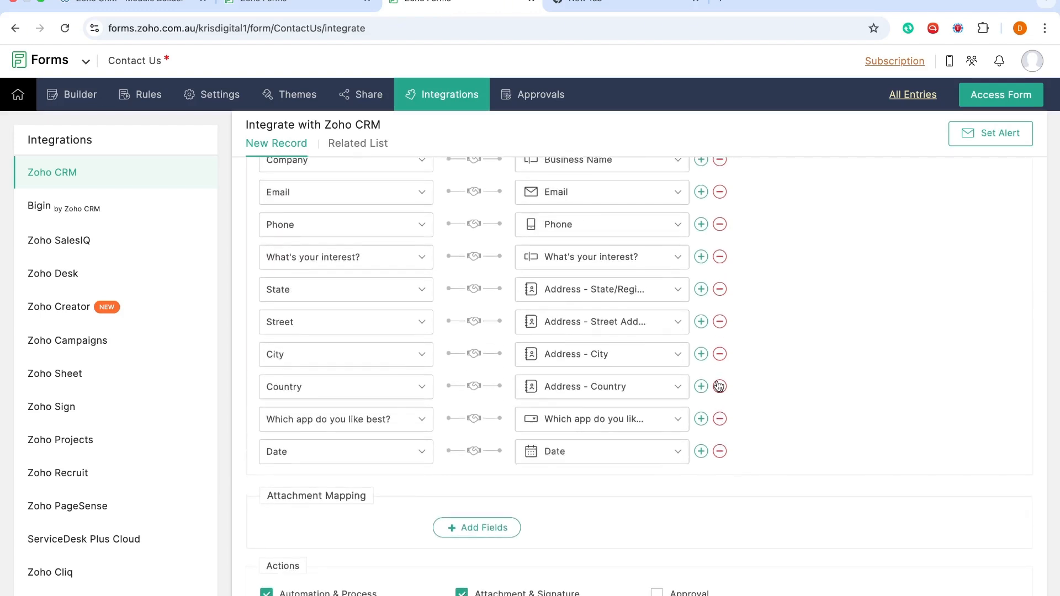
scroll(719, 386, up, 2)
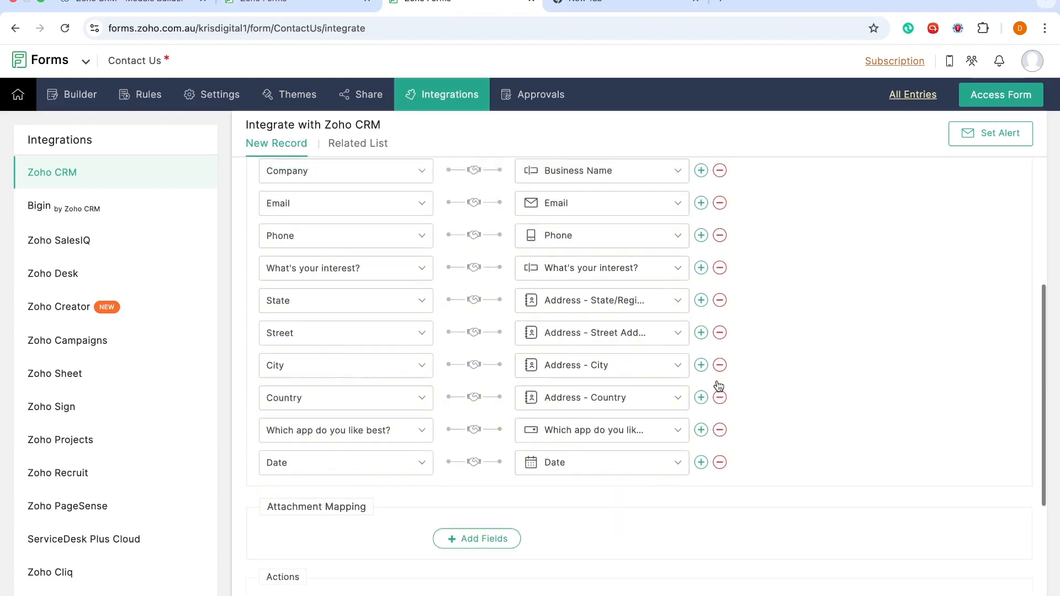
scroll(719, 386, down, 3)
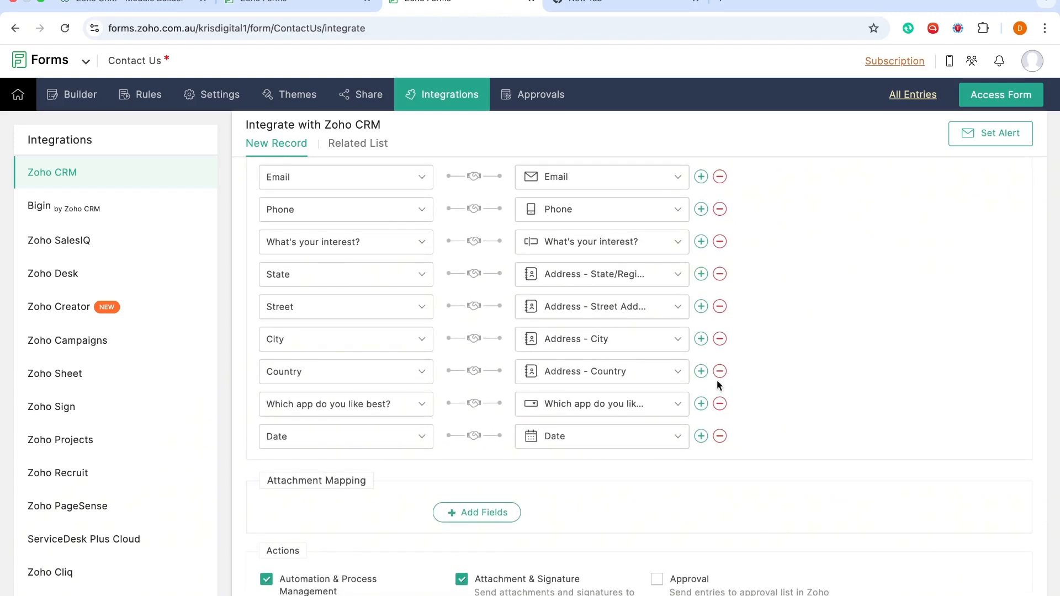
scroll(717, 380, down, 3)
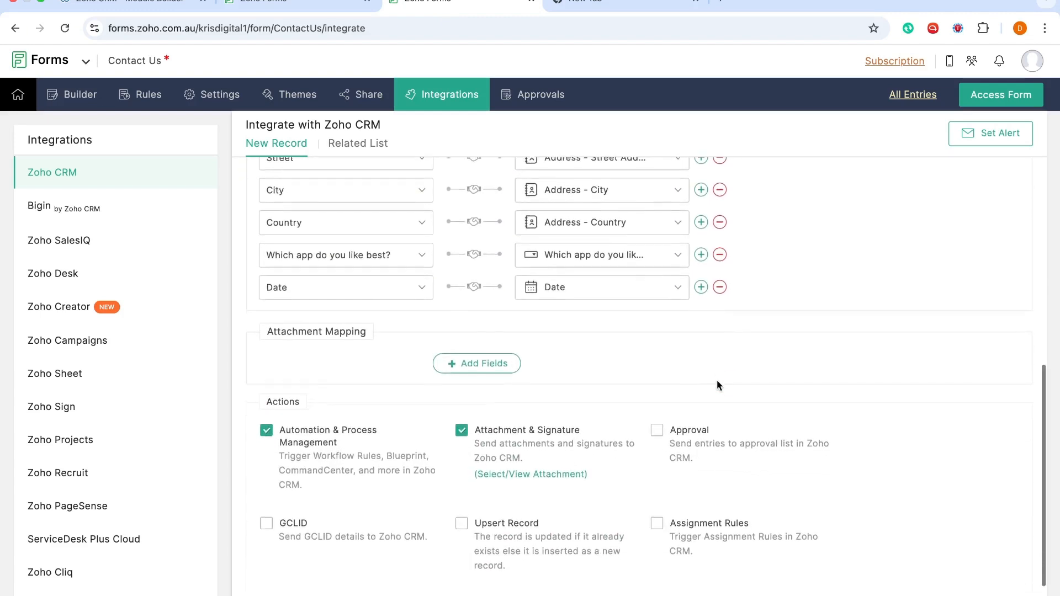
scroll(717, 380, down, 3)
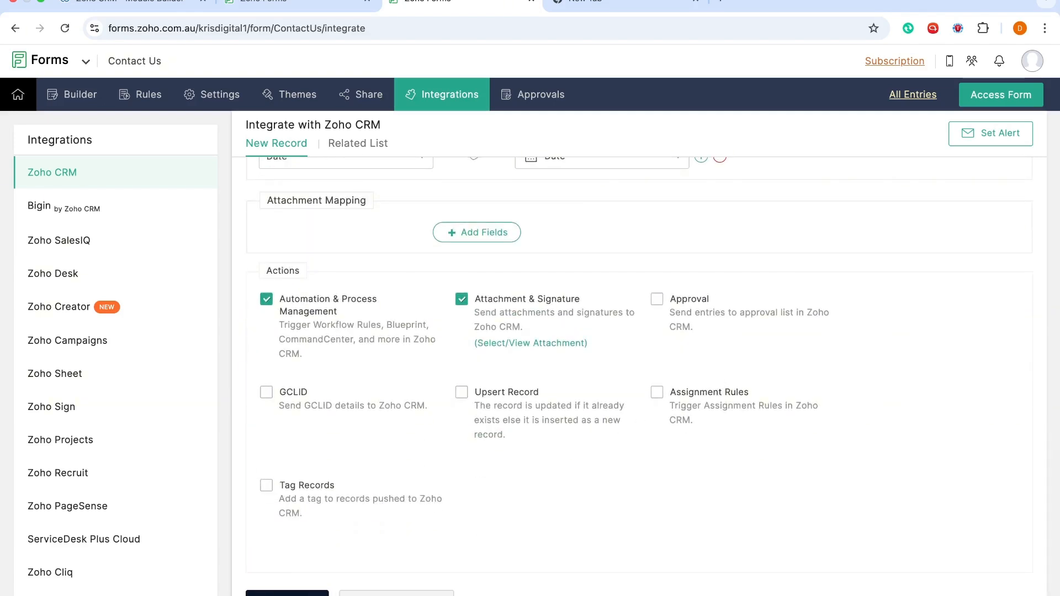
scroll(634, 499, up, 10)
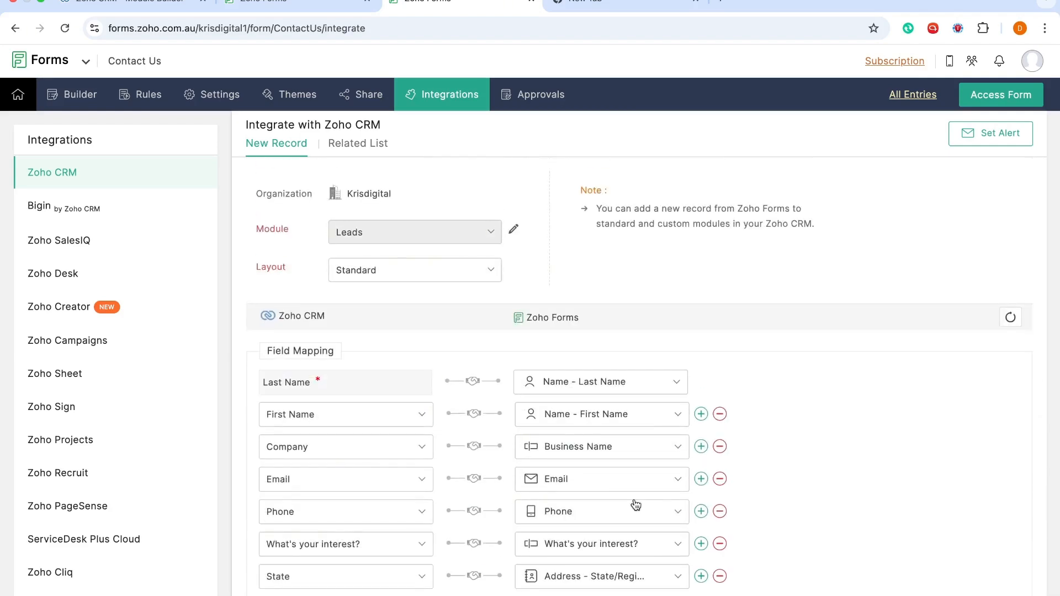
scroll(634, 503, down, 10)
scroll(634, 503, up, 10)
- Switch to Zoho CRM, check the Leads layout's fields against the form integration, and leave the layout for the modules list
click(166, 3)
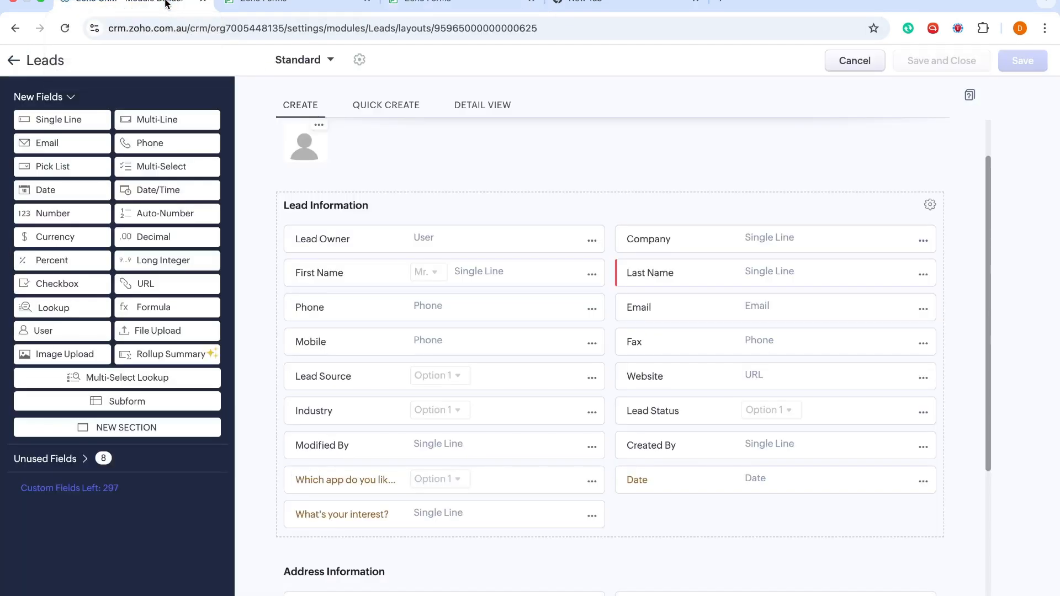
click(451, 3)
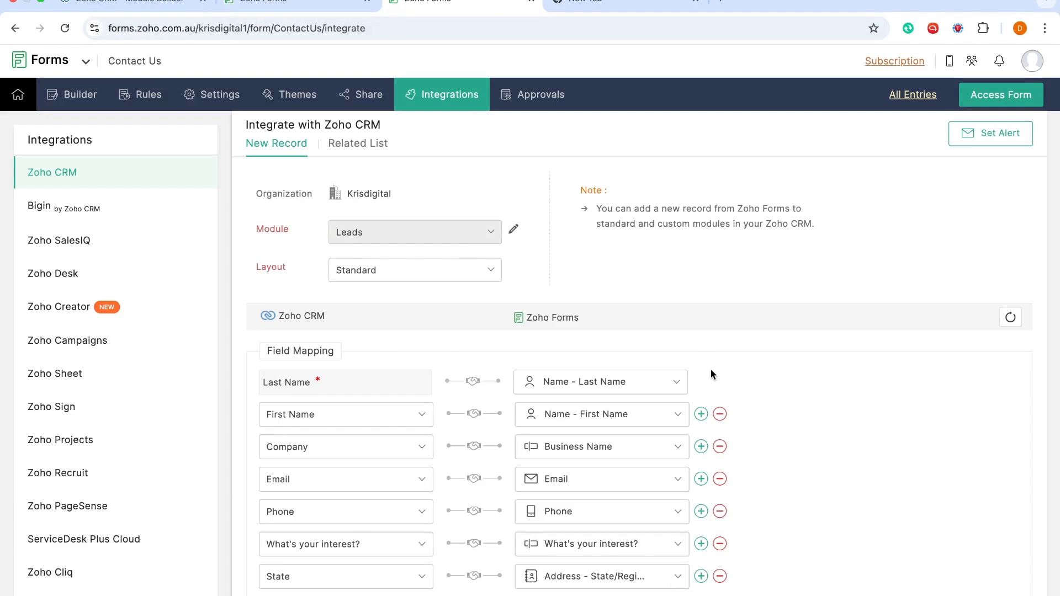
key(super+1)
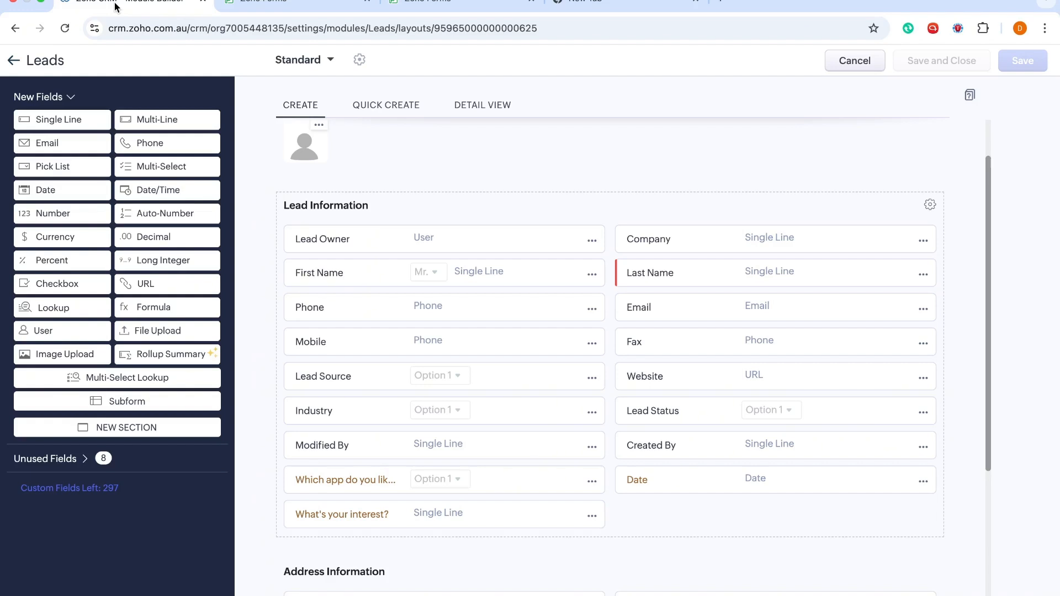
click(14, 60)
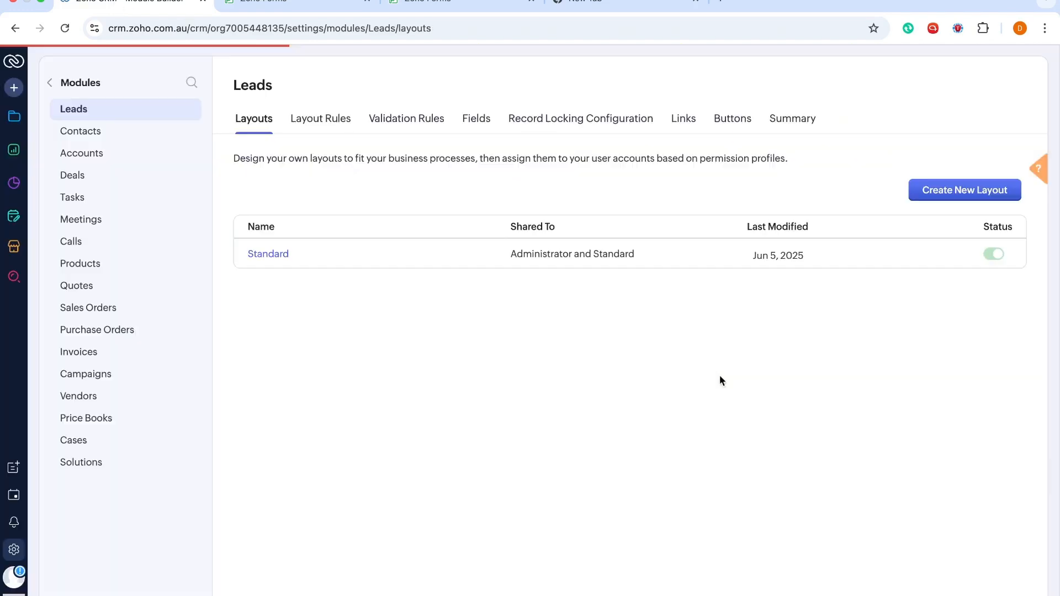
click(49, 84)
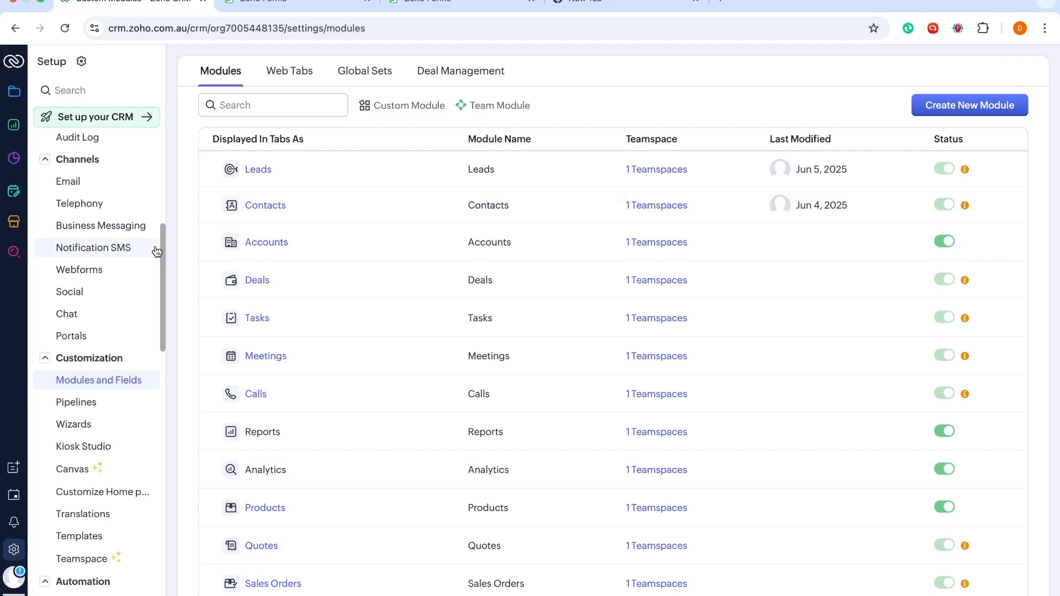
- Find the Modules page by searching the CRM setup for "modules", and view the Leads module's layouts before returning to the modules list
click(116, 92)
text(modules)
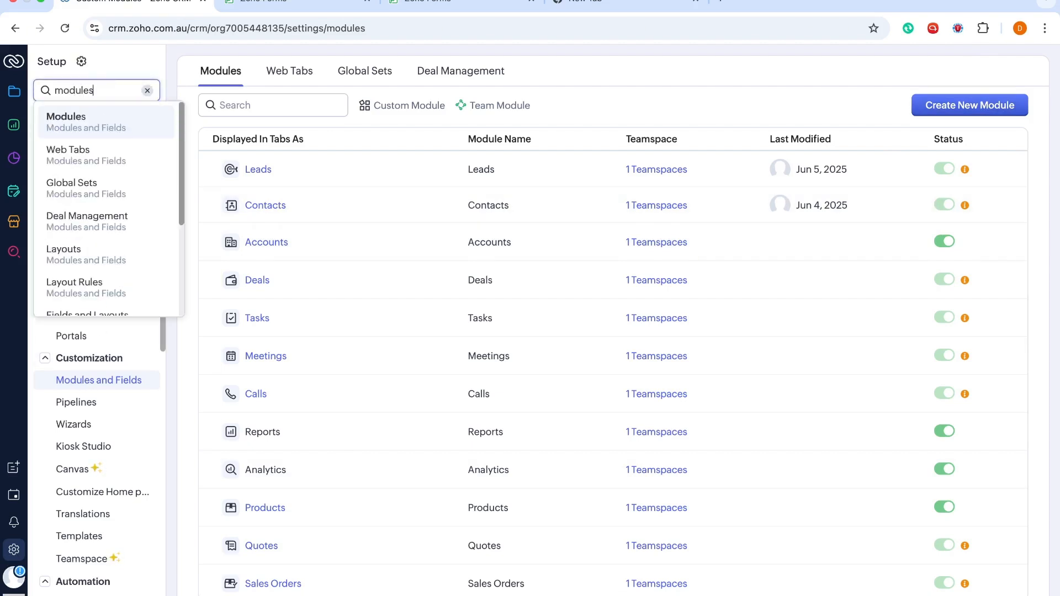
click(74, 125)
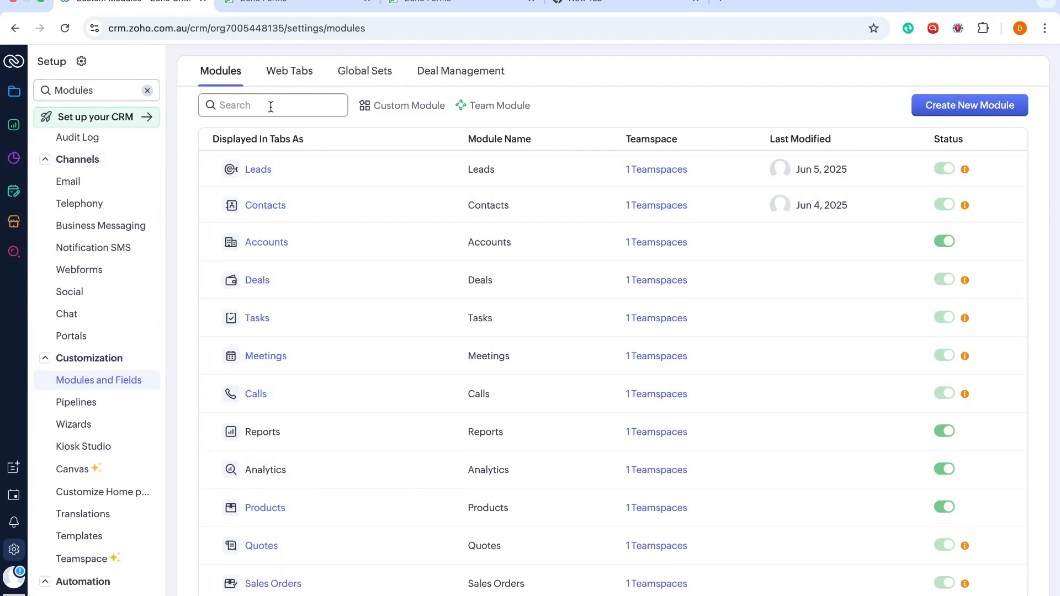
click(258, 171)
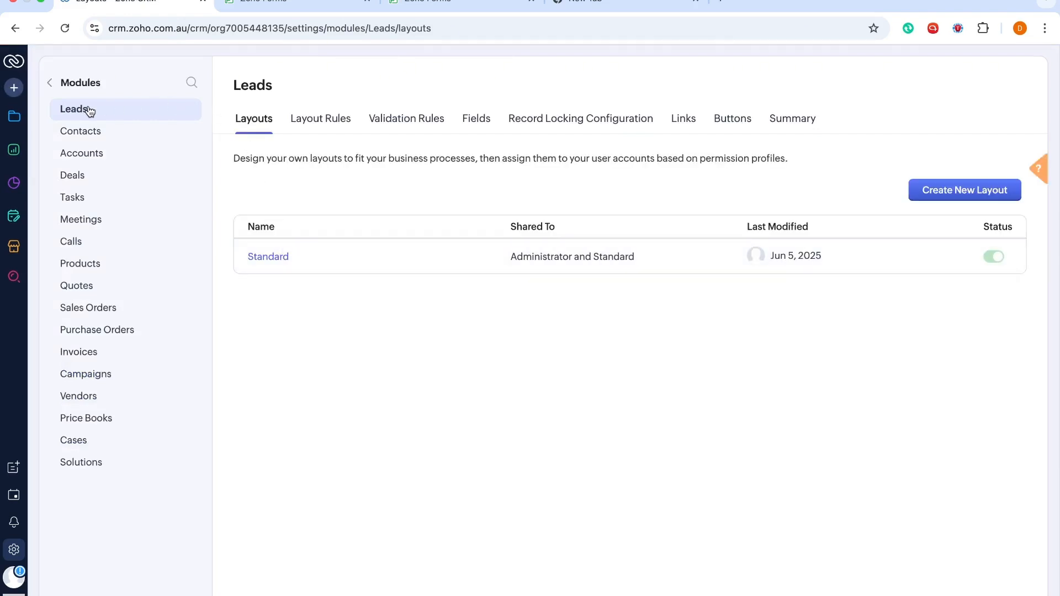
click(54, 84)
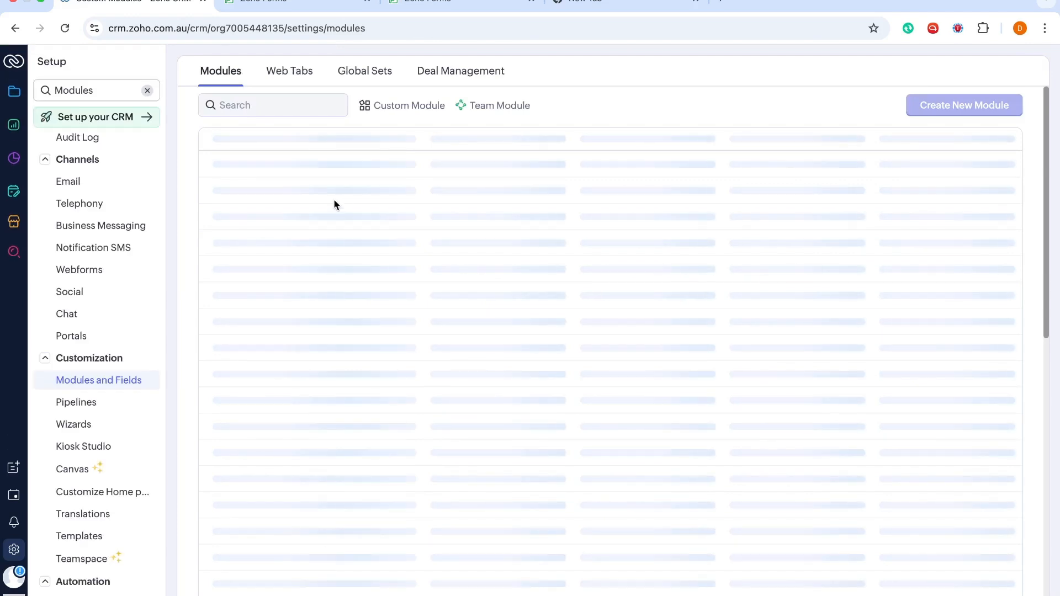
- Open the Leads module's Lead Conversion Mapping and check the Contact options for "Which app do you like best?" and the Date row's mapping
click(288, 169)
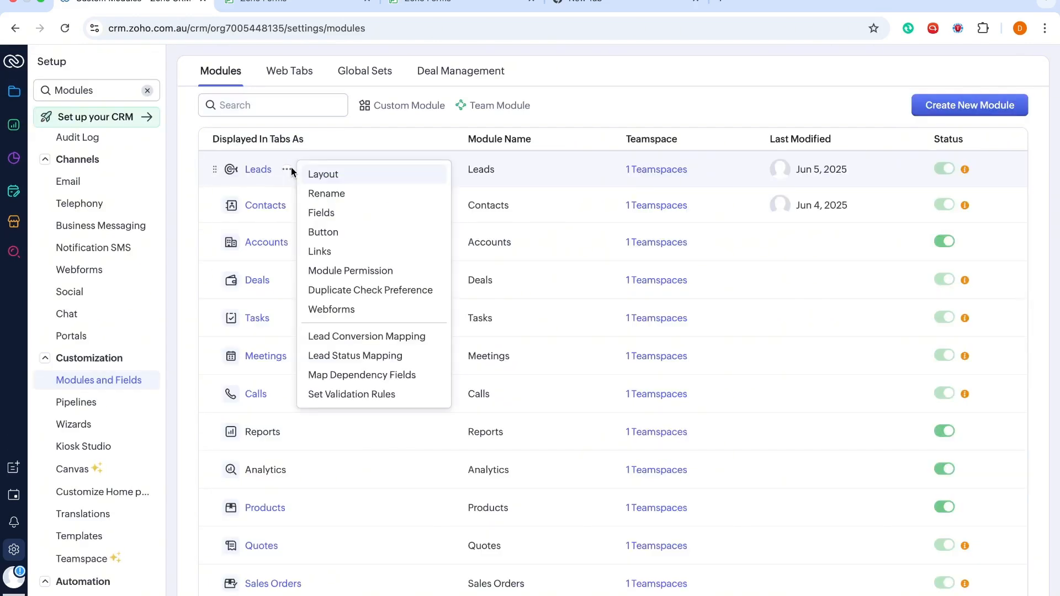
click(362, 338)
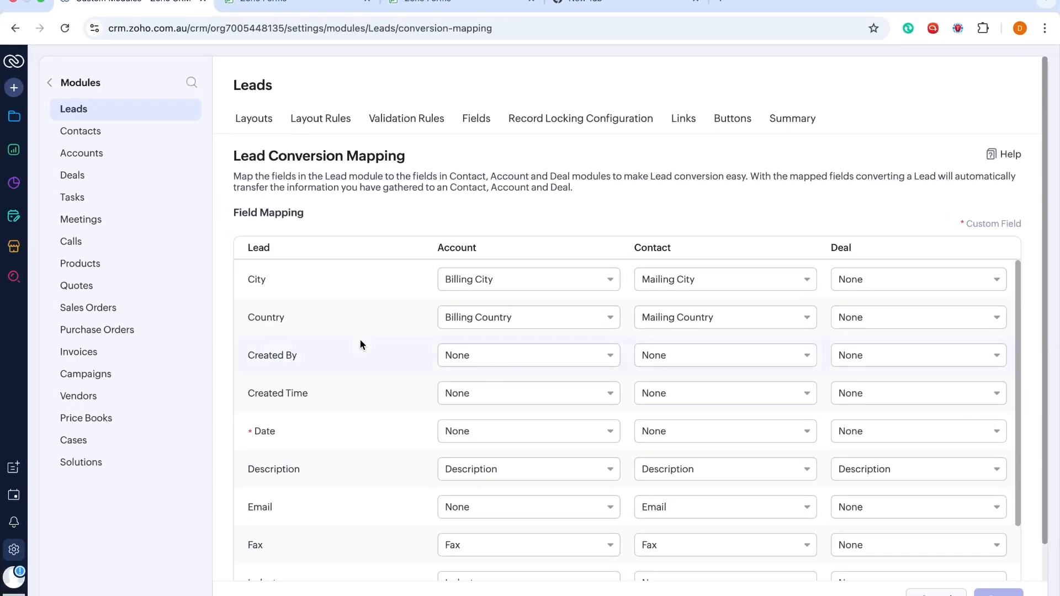
scroll(360, 343, down, 2)
scroll(361, 344, down, 8)
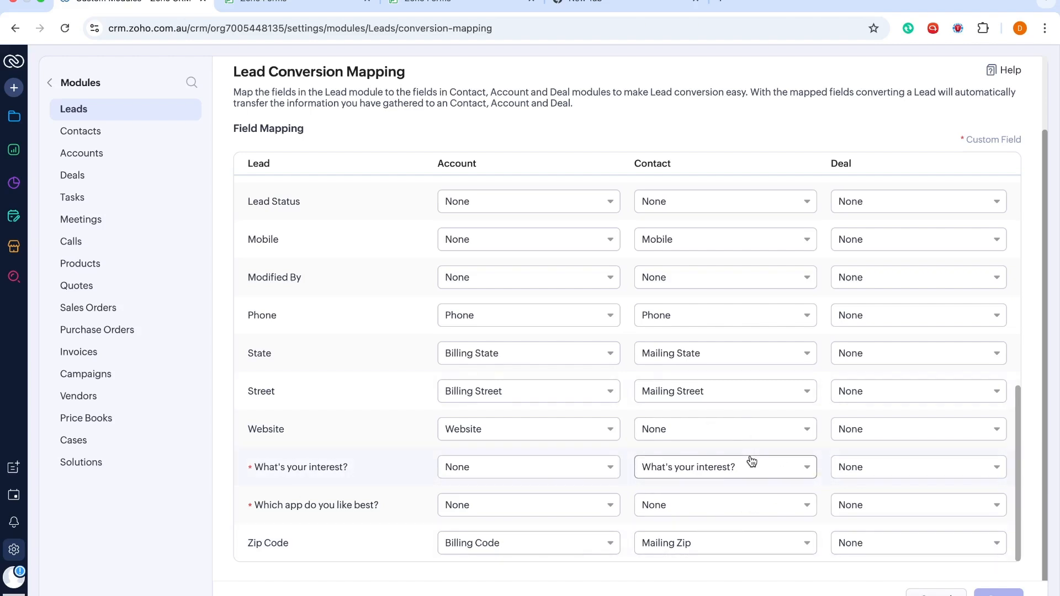
click(701, 515)
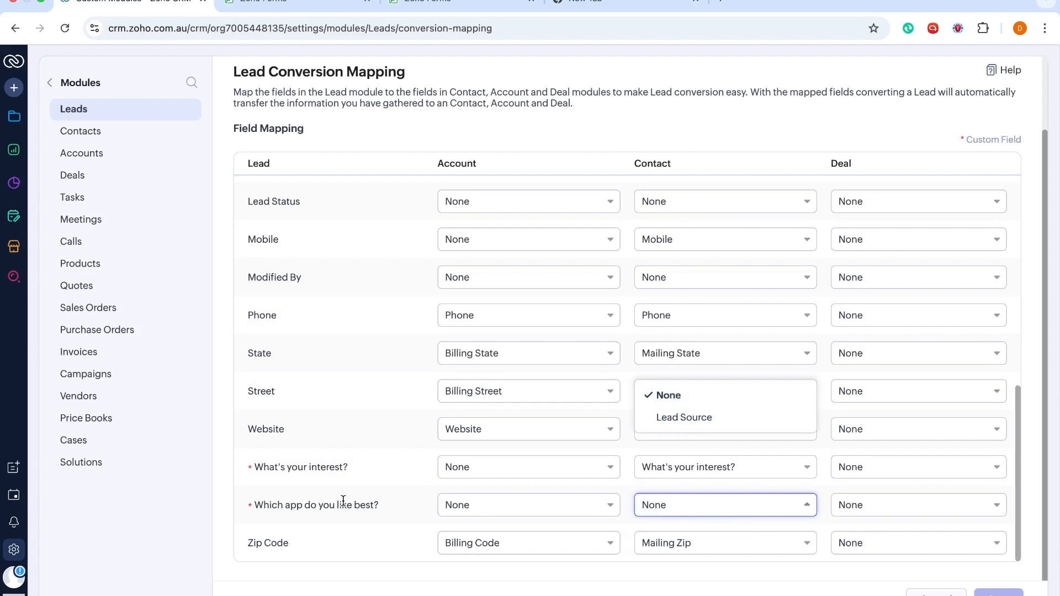
scroll(386, 515, up, 10)
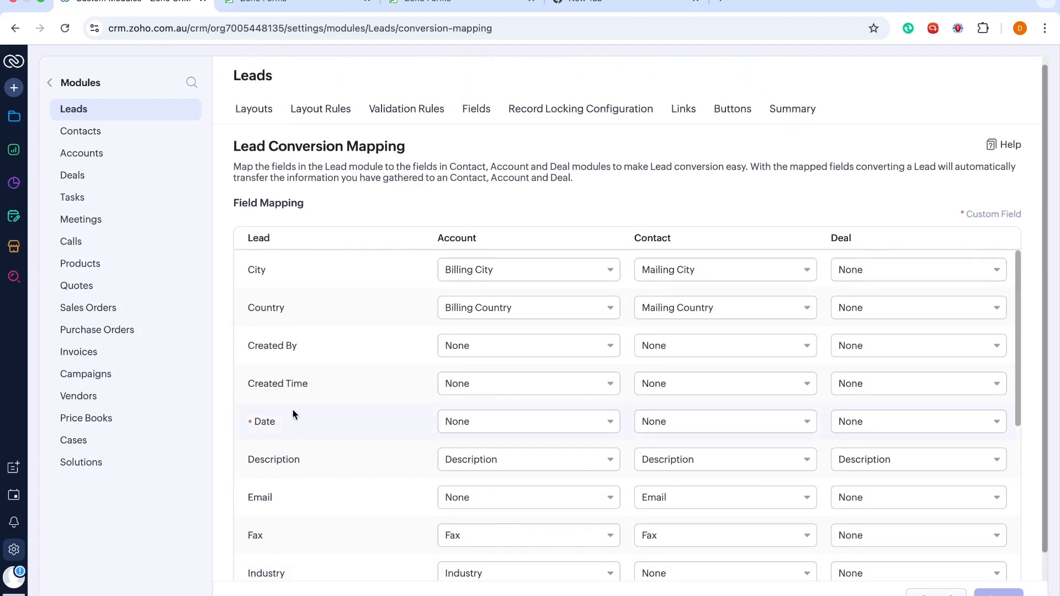
- In the Contacts module's Standard layout, add a pick list field below Phone labelled "Which app do you like best?"
click(93, 134)
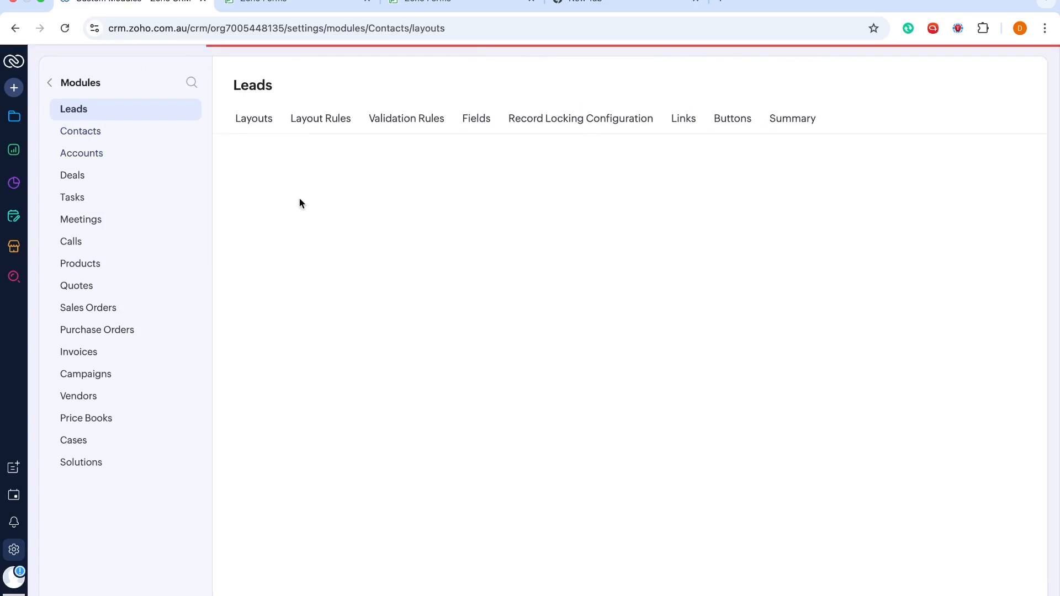
click(276, 257)
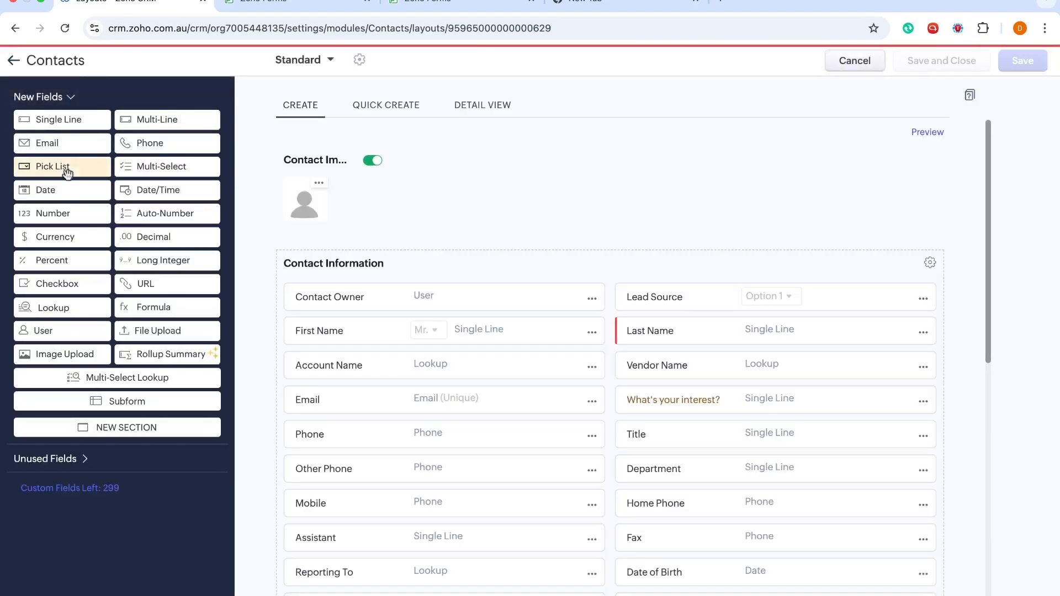
drag(66, 170, 377, 467)
text(Wh)
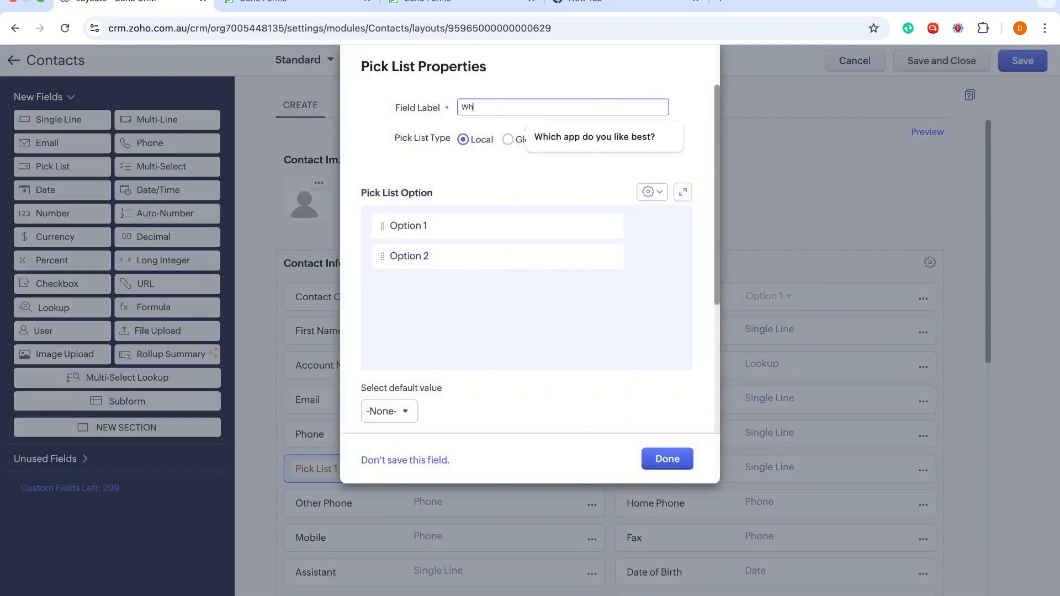
text(ich app do you like best?)
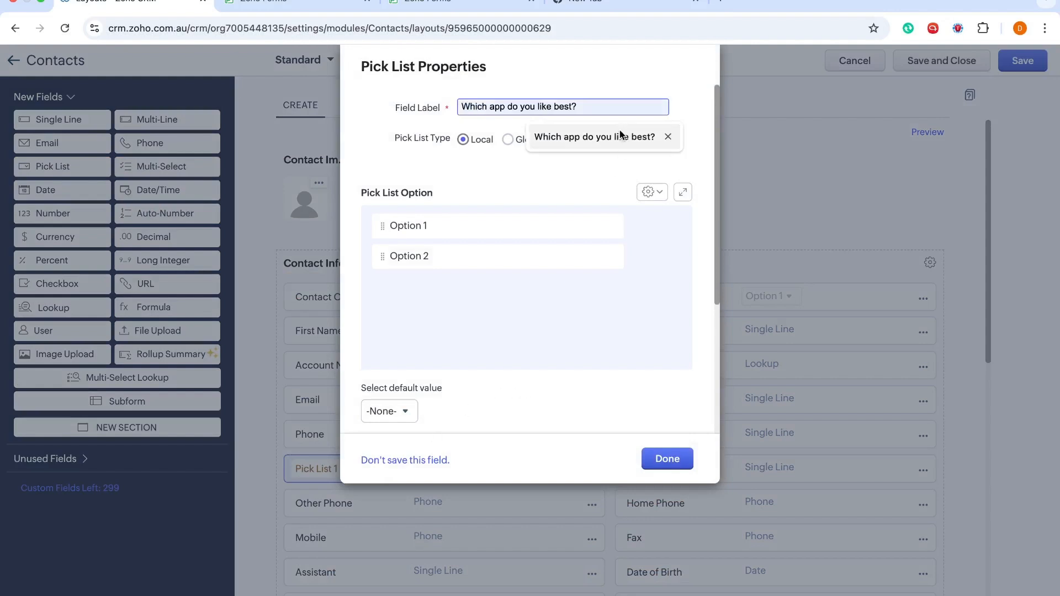
click(602, 136)
- Set the pick list's first two options to "Zoho CRM" and "Zoho Books"
click(428, 225)
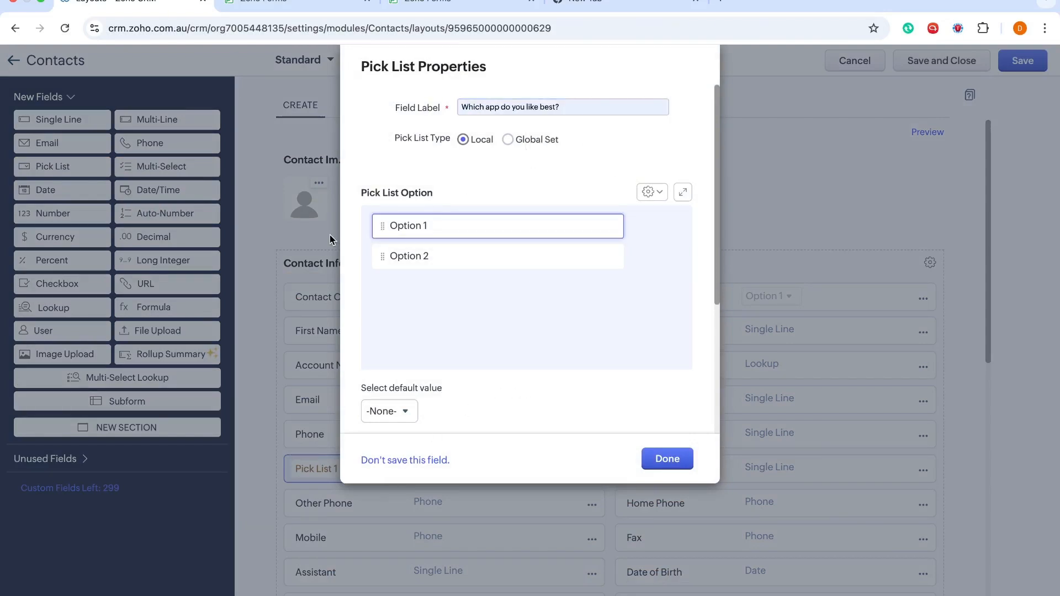
key(super+a)
text(Zoho)
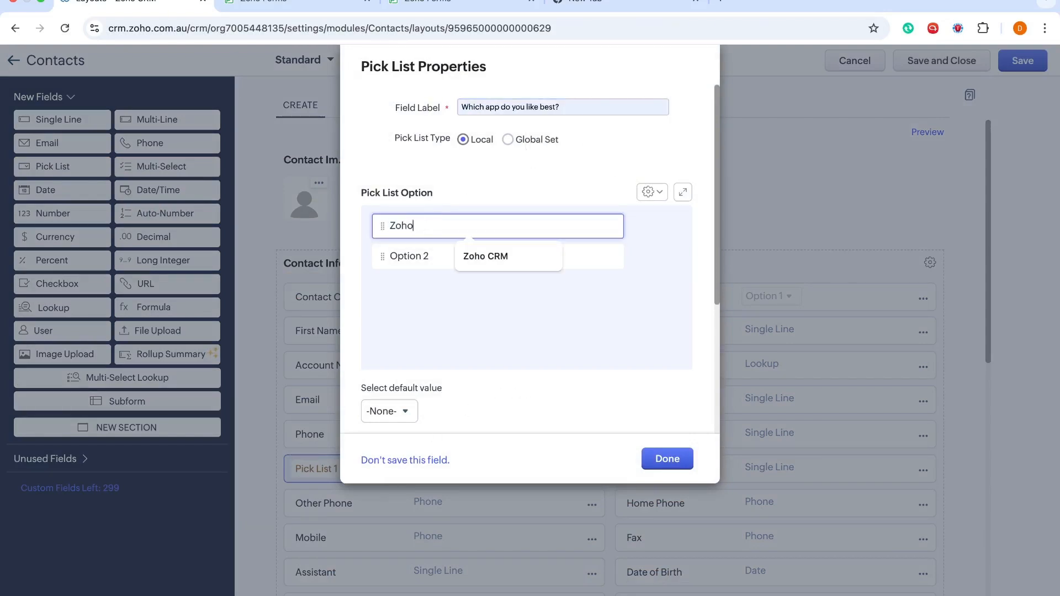
click(485, 260)
click(458, 259)
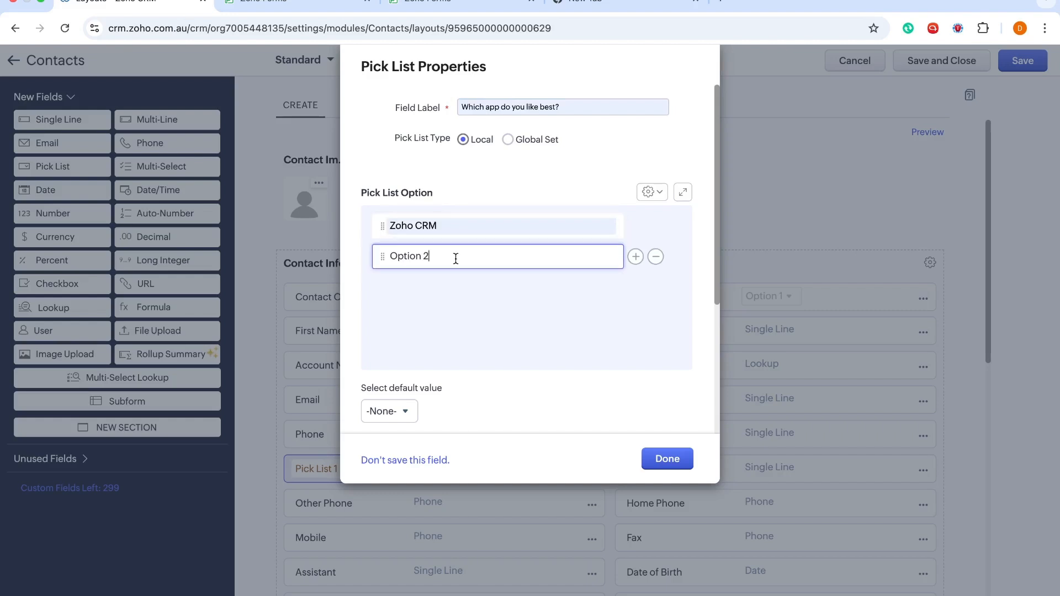
key(super+a)
text(Zo)
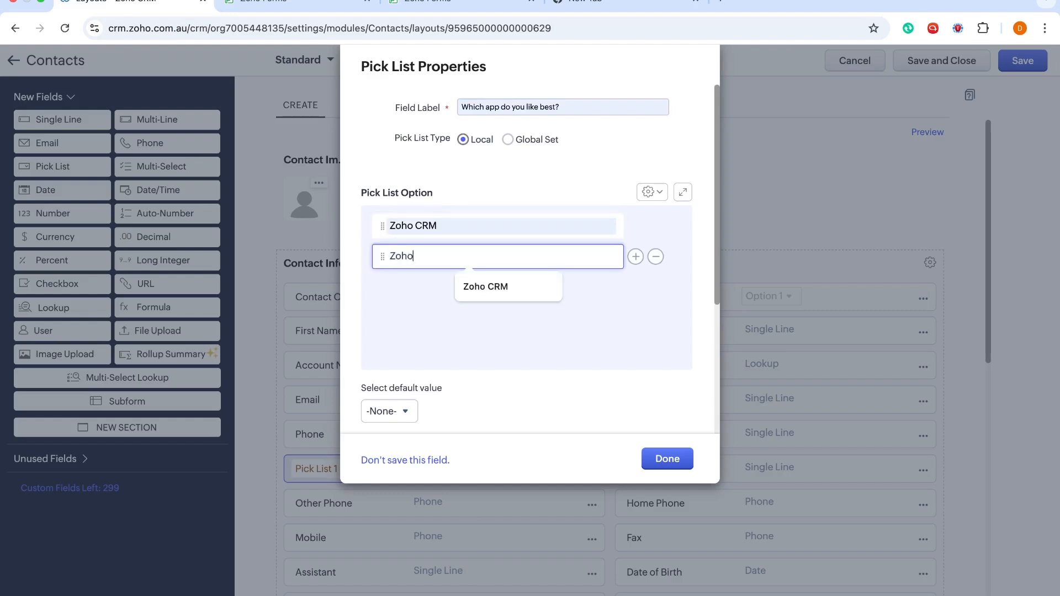
text(ho Bo)
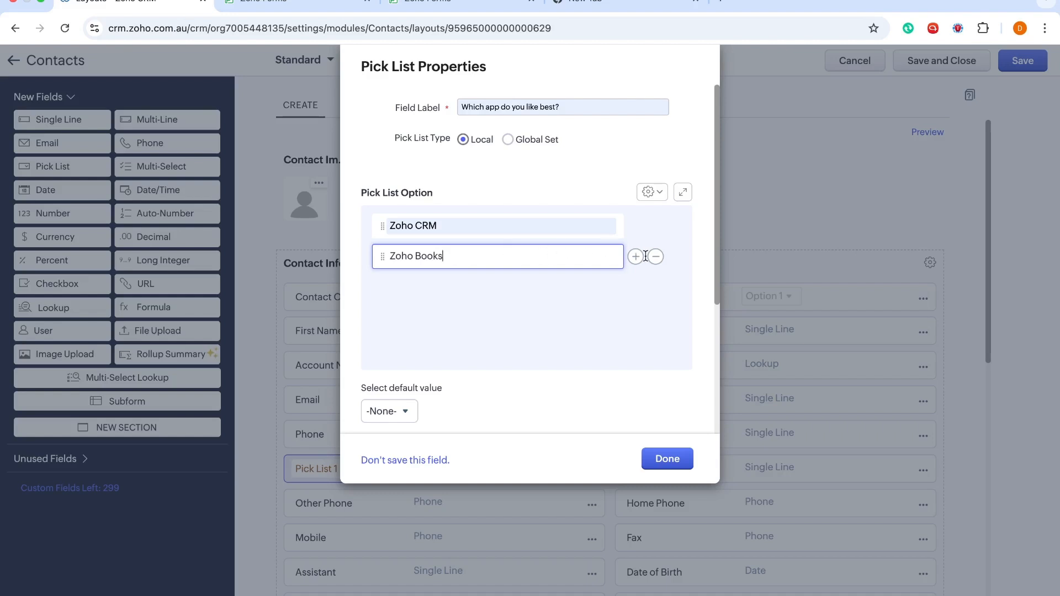
text(oks)
- Add "Zoho WorkDrive" as a third pick list option and finish the field's properties
click(607, 229)
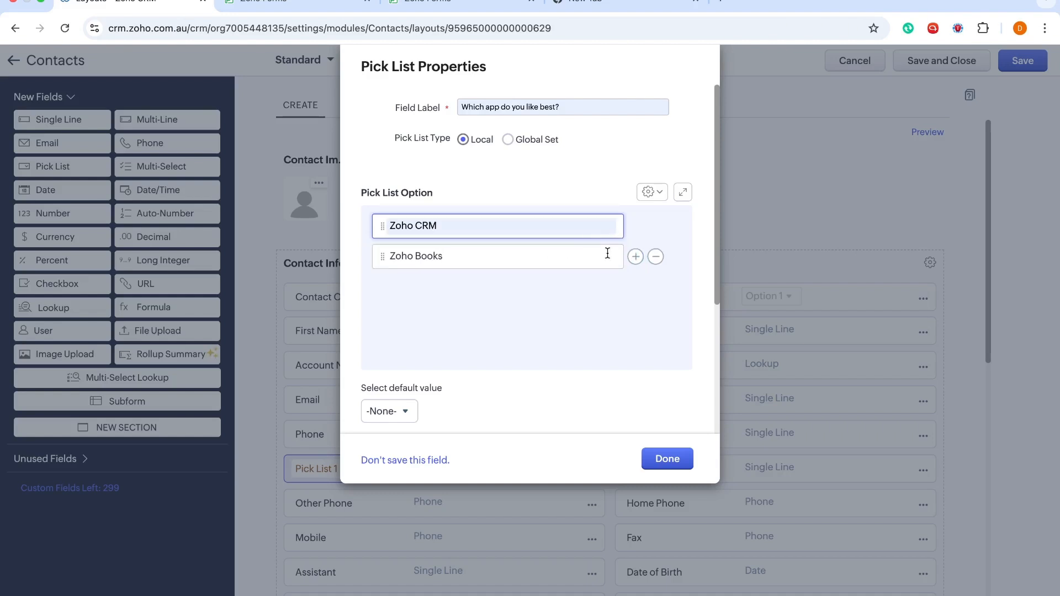
click(607, 254)
click(635, 257)
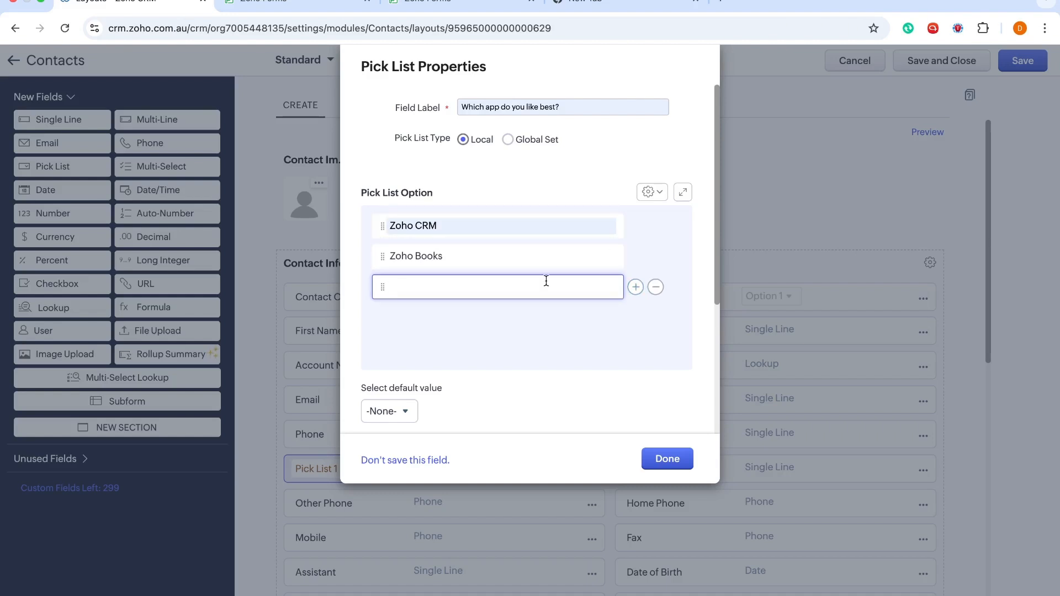
text(Zoho WorkDrive)
click(678, 463)
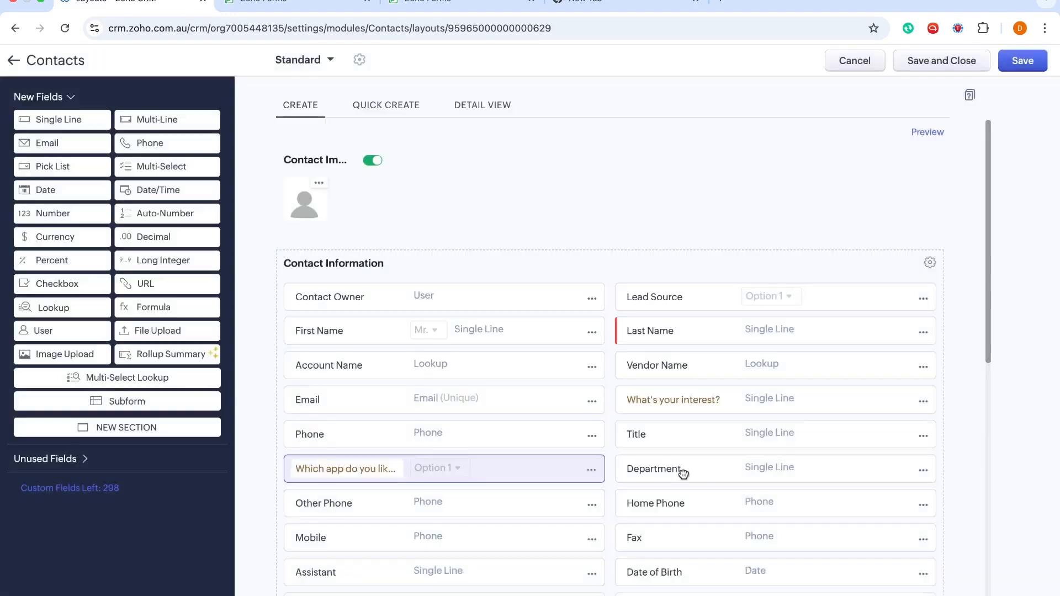
- Add a date field named "Date" below the new pick list, and save and close the Contacts layout
scroll(635, 304, down, 1)
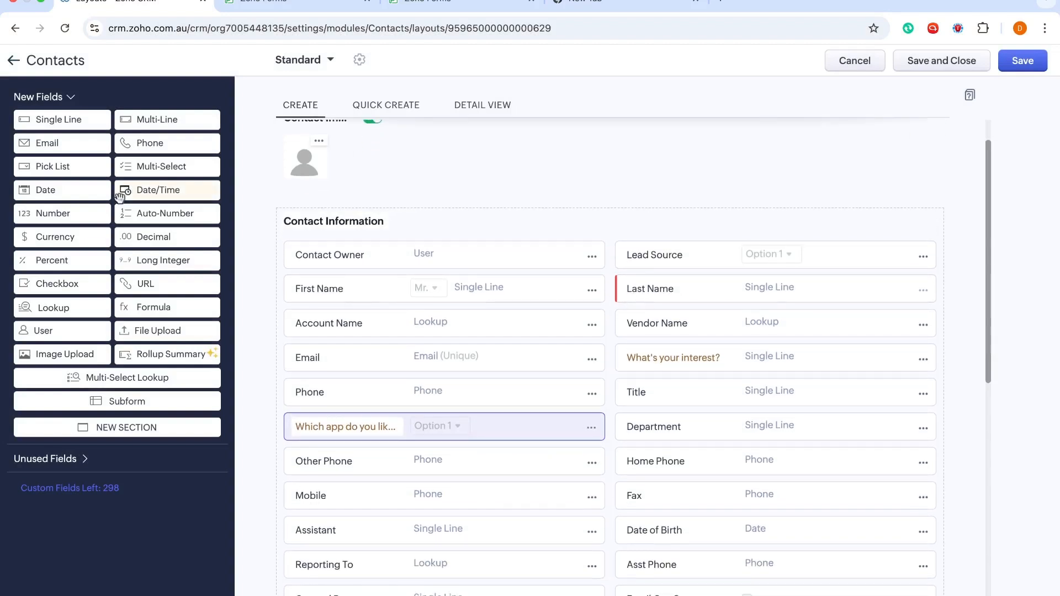
drag(87, 191, 327, 451)
text(Date)
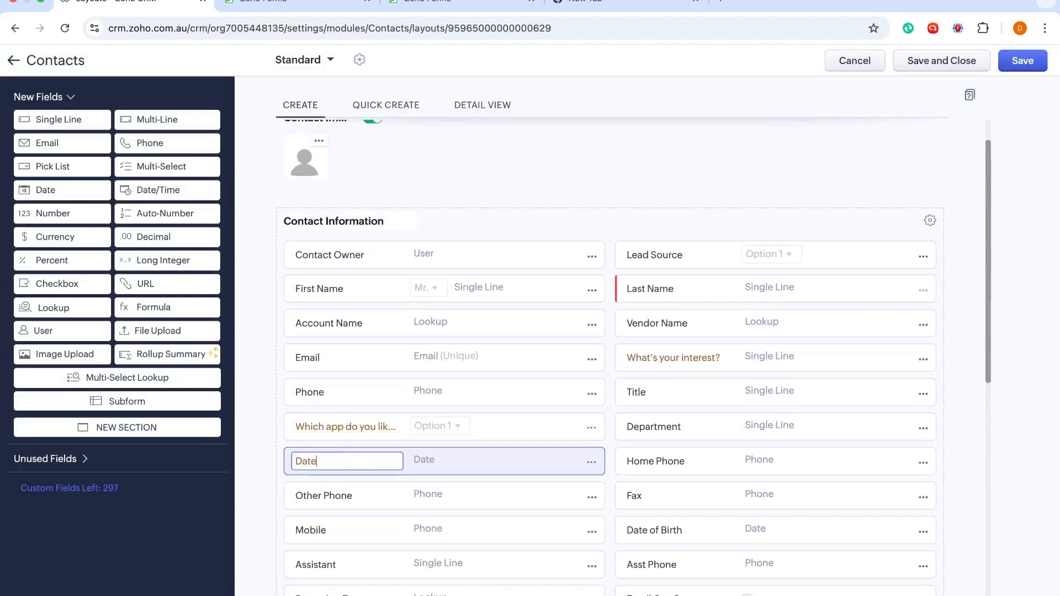
click(972, 67)
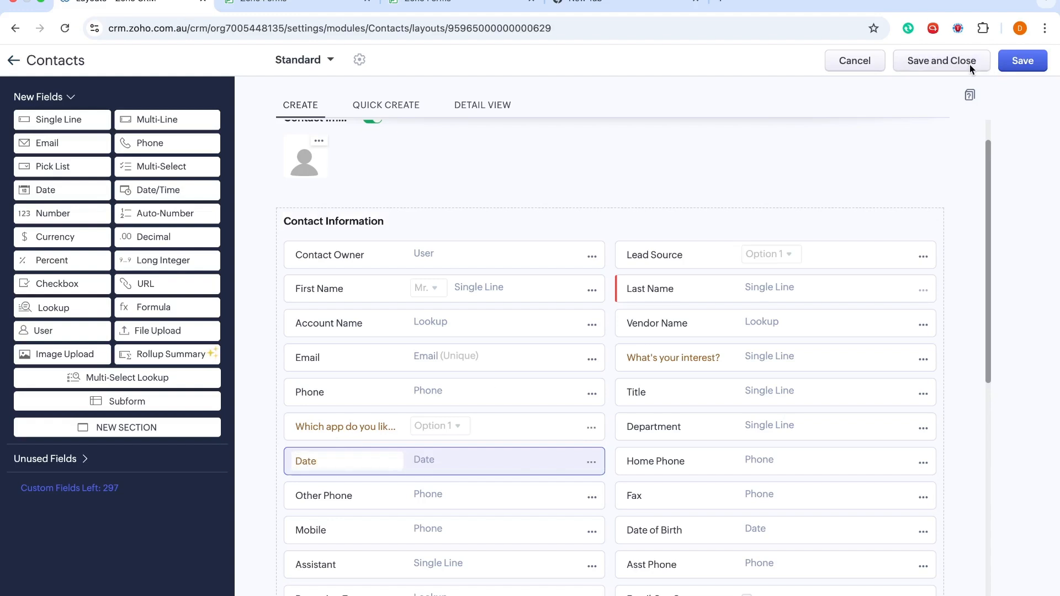
- Save and close the Contacts layout and open Lead Conversion Mapping for the Leads module
click(937, 63)
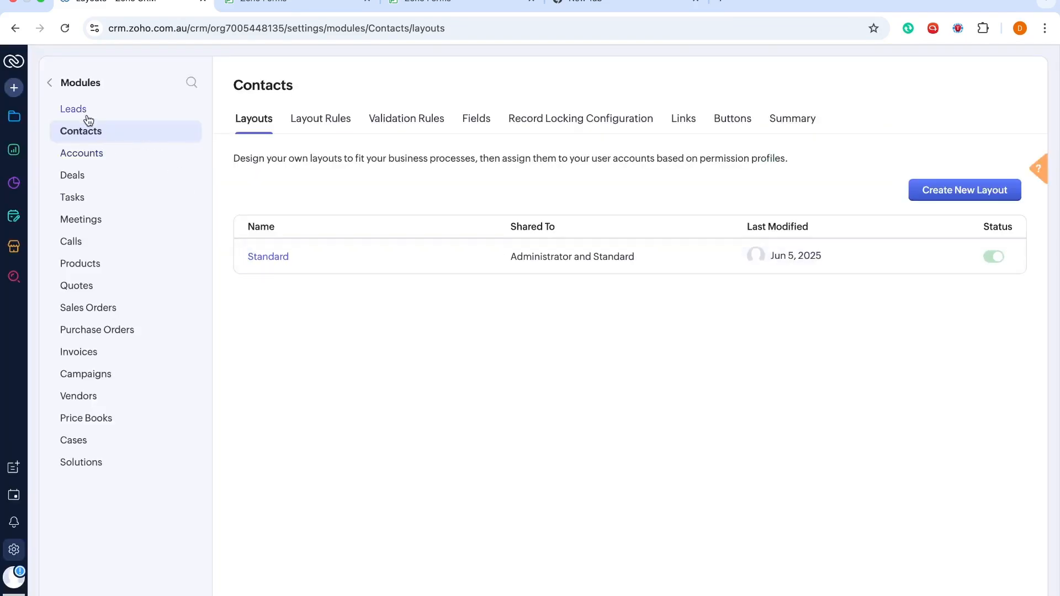
click(51, 85)
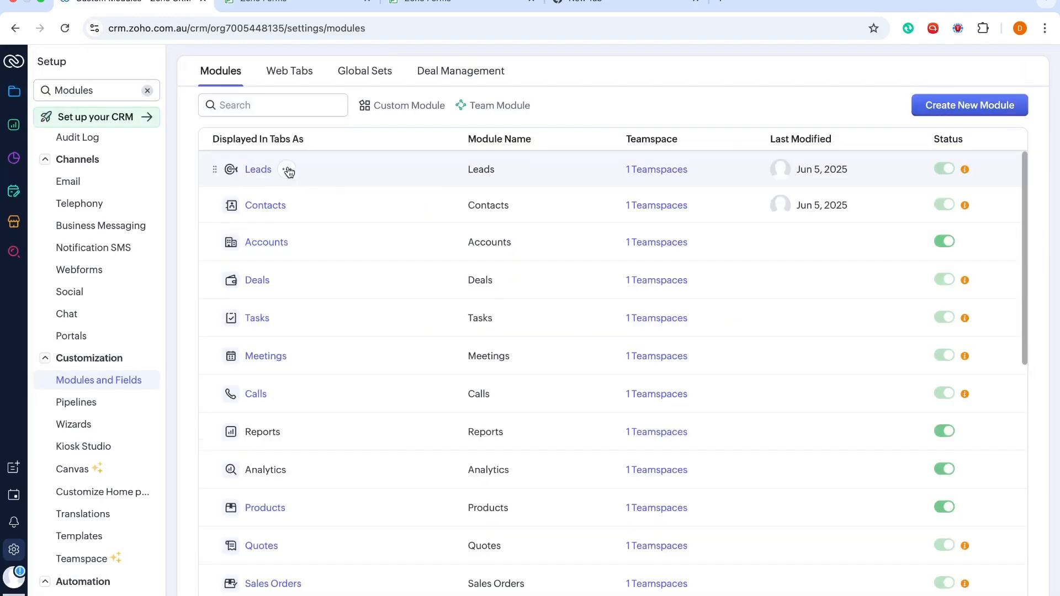
click(288, 170)
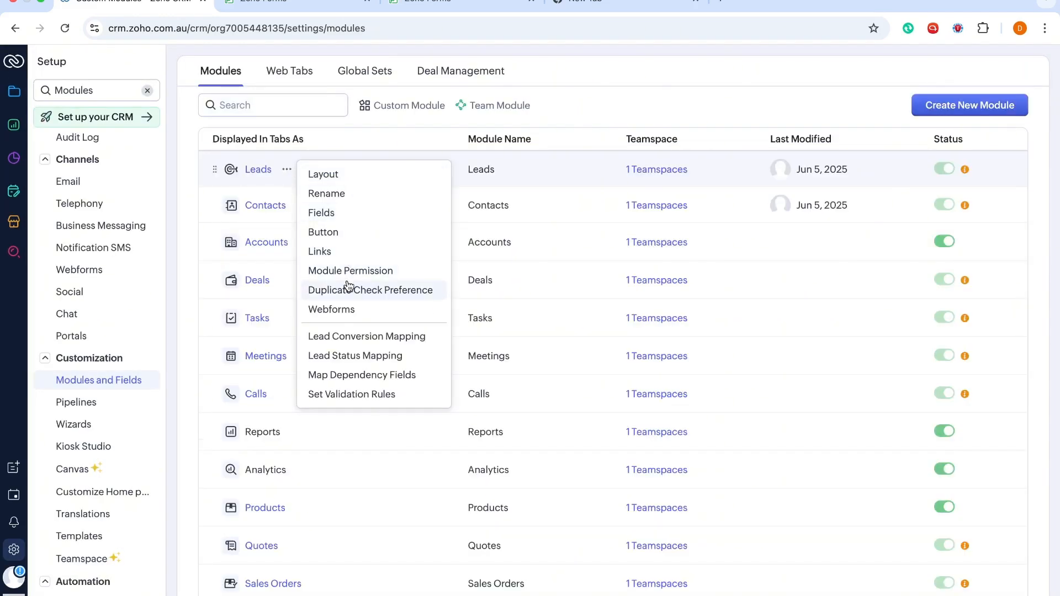
click(348, 343)
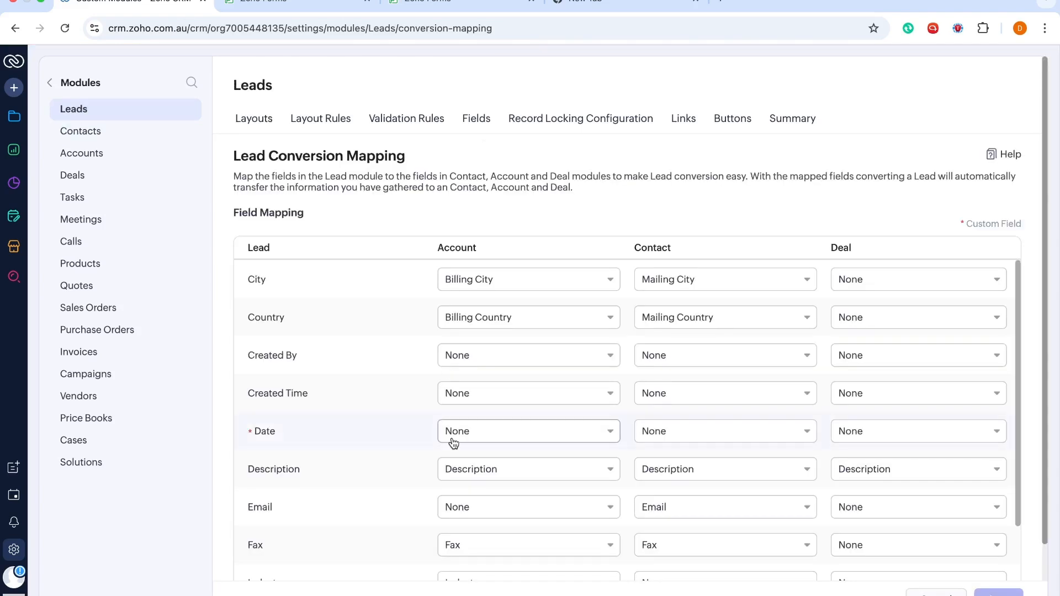
- Map the custom lead field Date to the Contact field Date
scroll(450, 436, down, 5)
scroll(500, 284, up, 3)
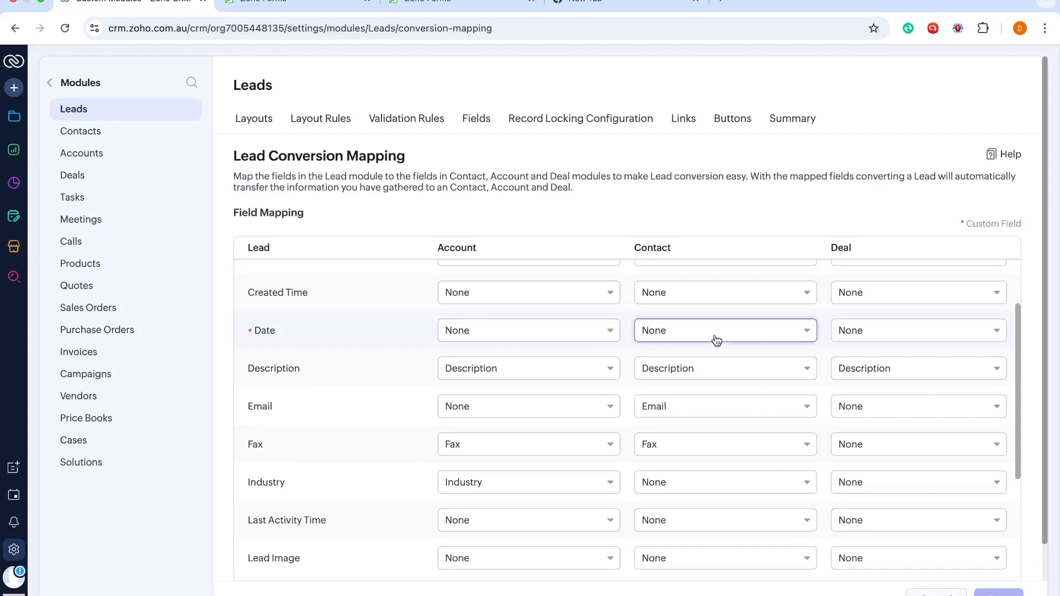
click(717, 339)
click(692, 379)
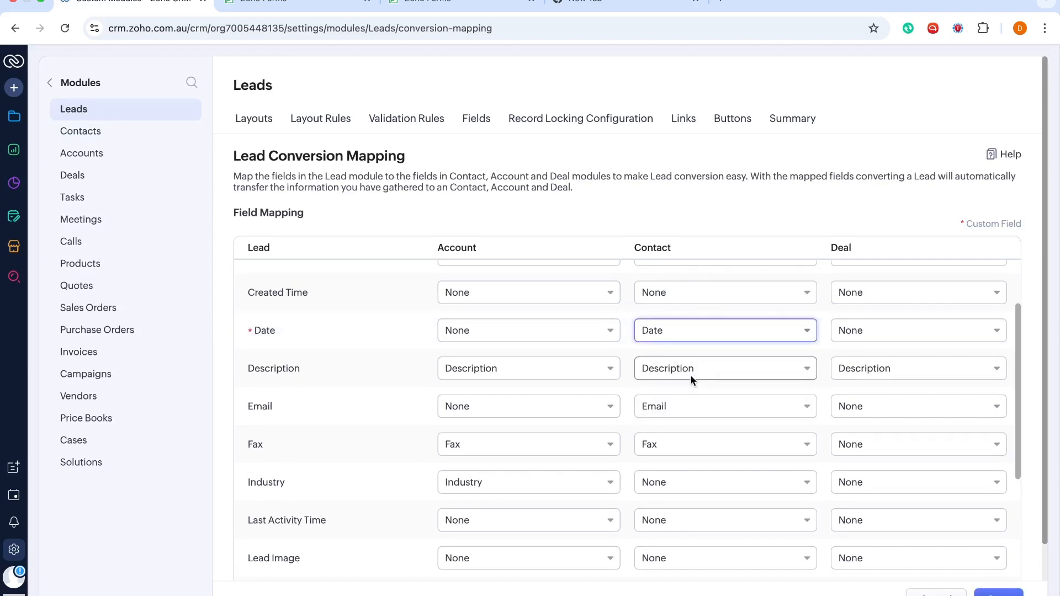
- Map the lead field "Which app do you like best?" to the matching Contact field and save the conversion mapping
scroll(691, 375, down, 7)
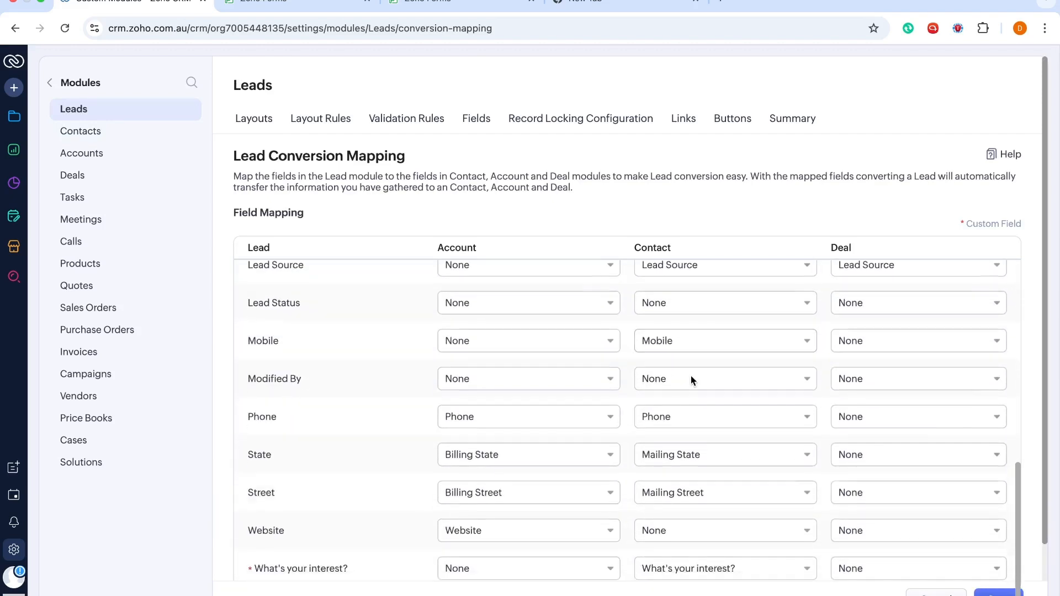
scroll(691, 375, down, 3)
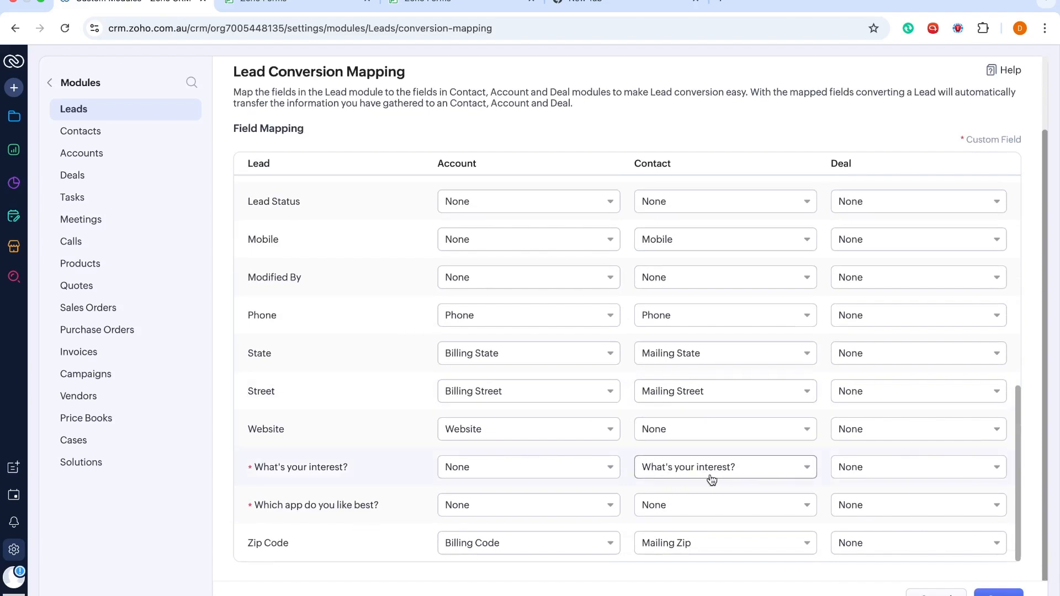
click(706, 514)
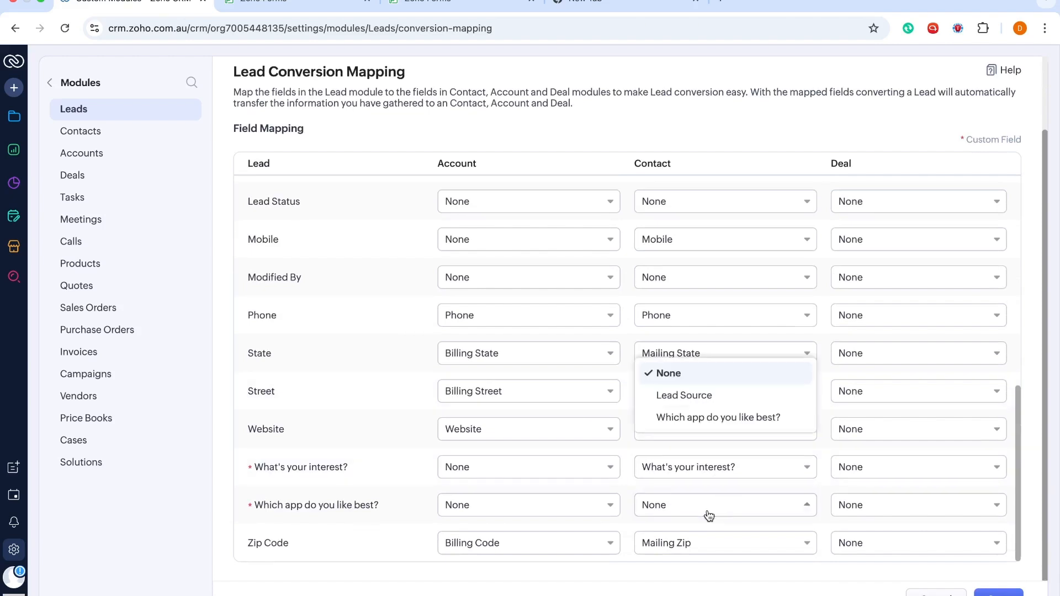
click(718, 418)
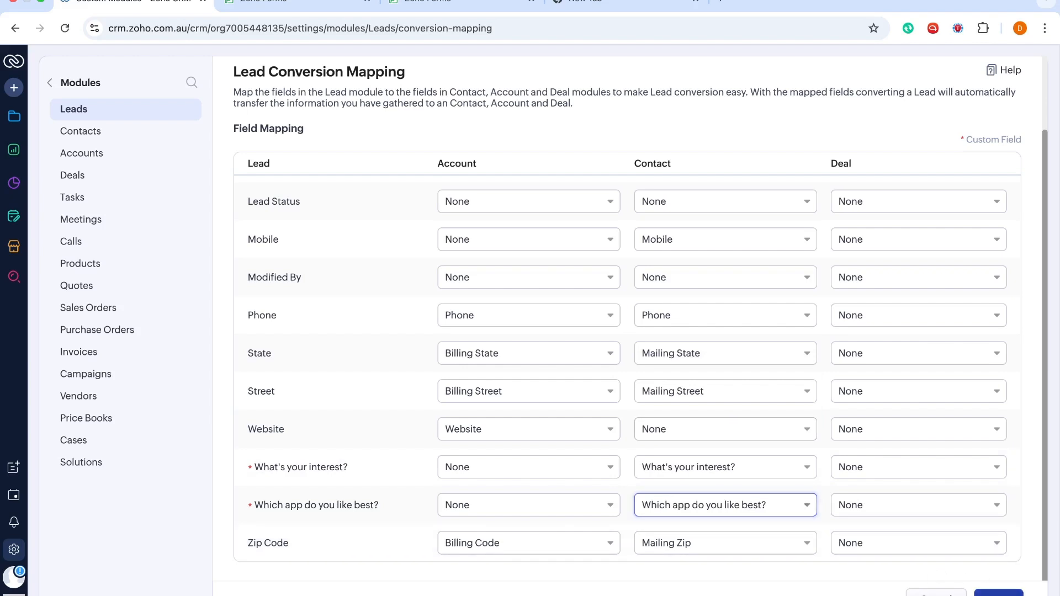
click(999, 592)
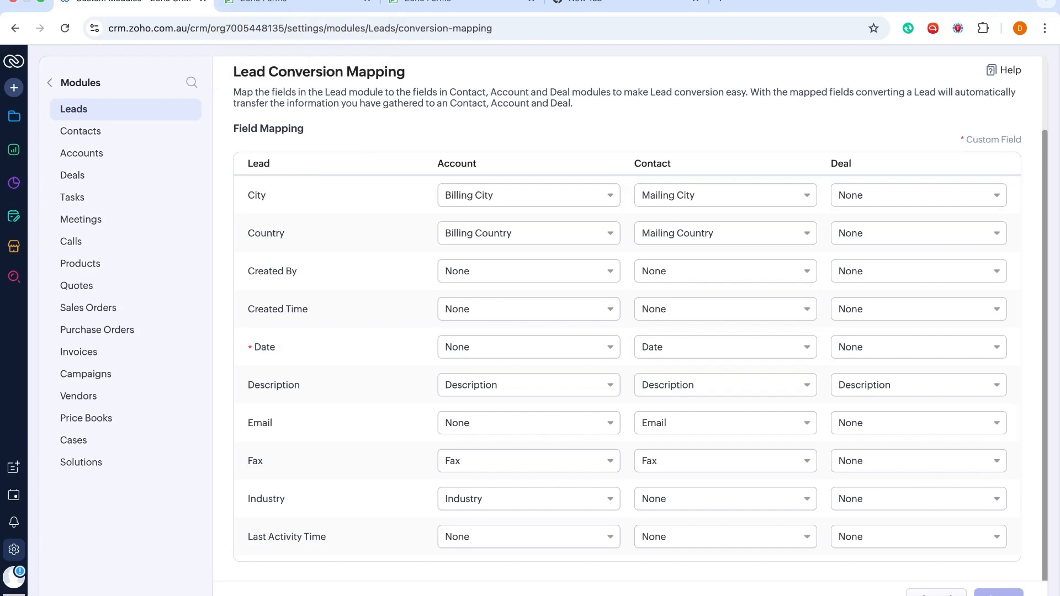
- Switch to Zoho Forms and open the live Contact Us form from the My Forms list
click(444, 7)
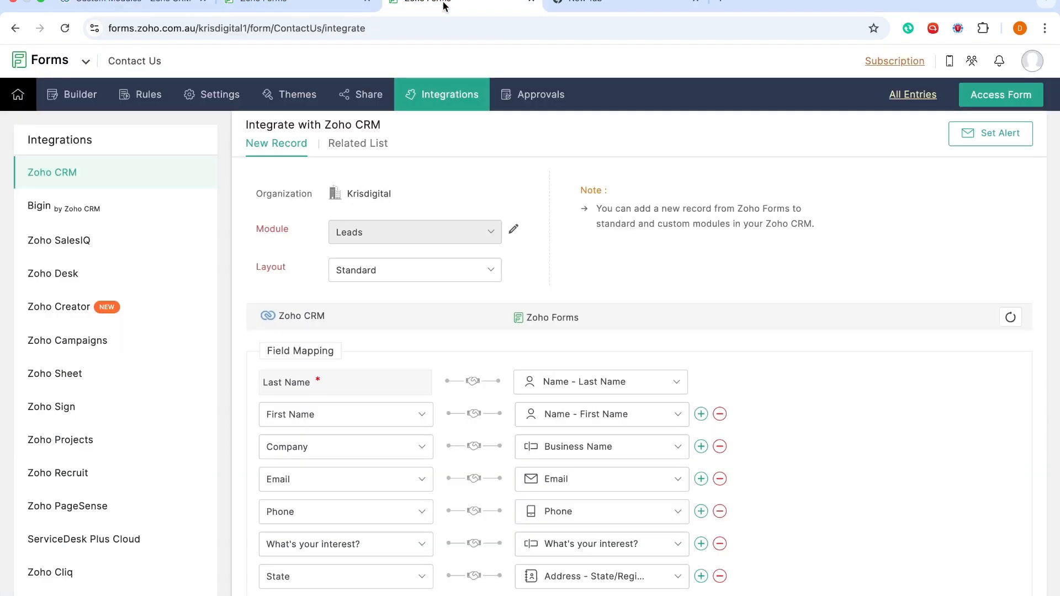
click(309, 4)
click(585, 3)
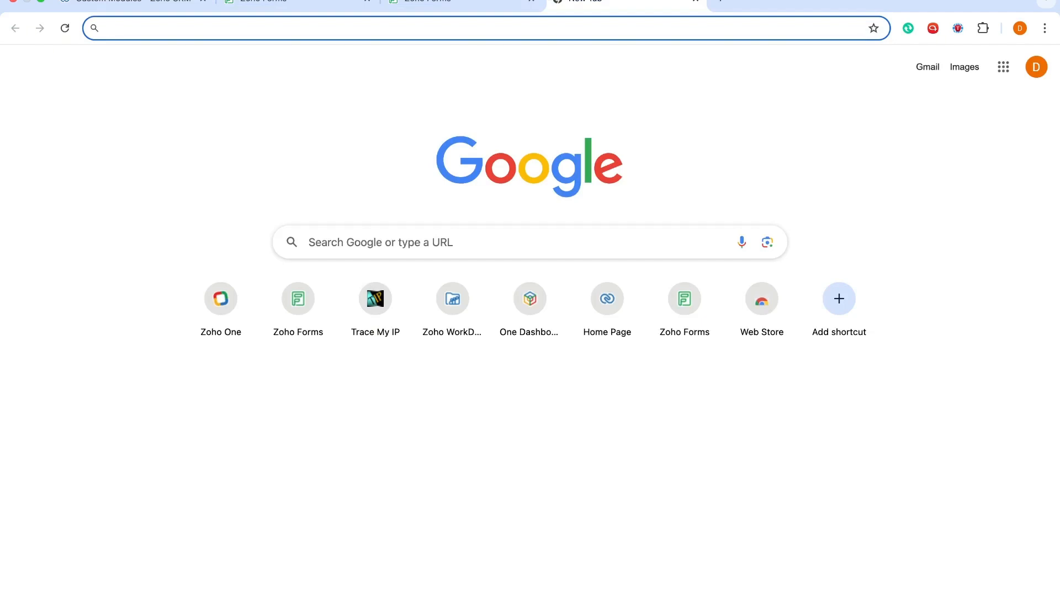
click(469, 4)
click(21, 100)
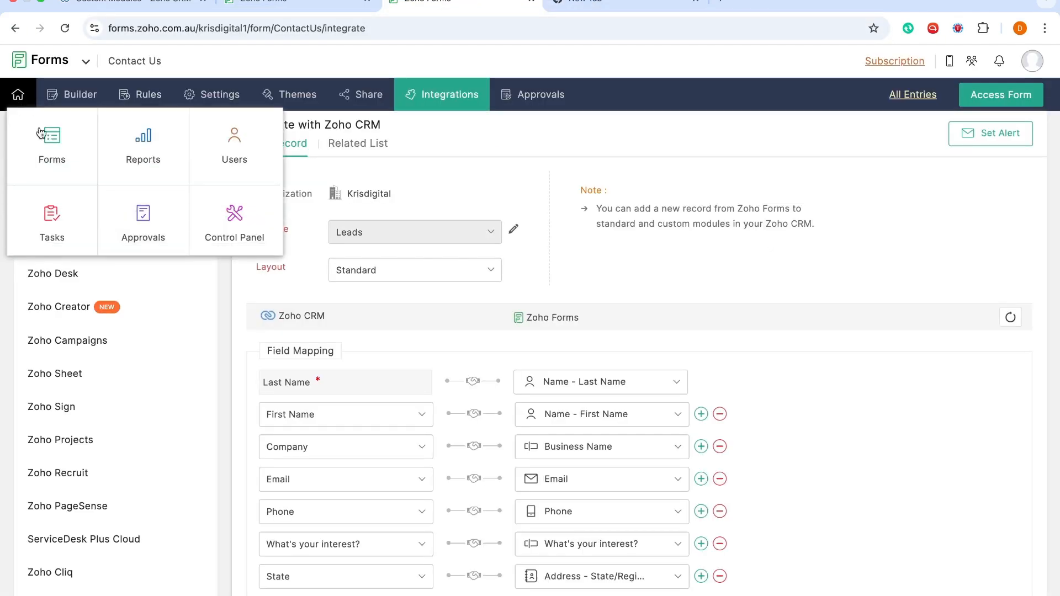
click(45, 138)
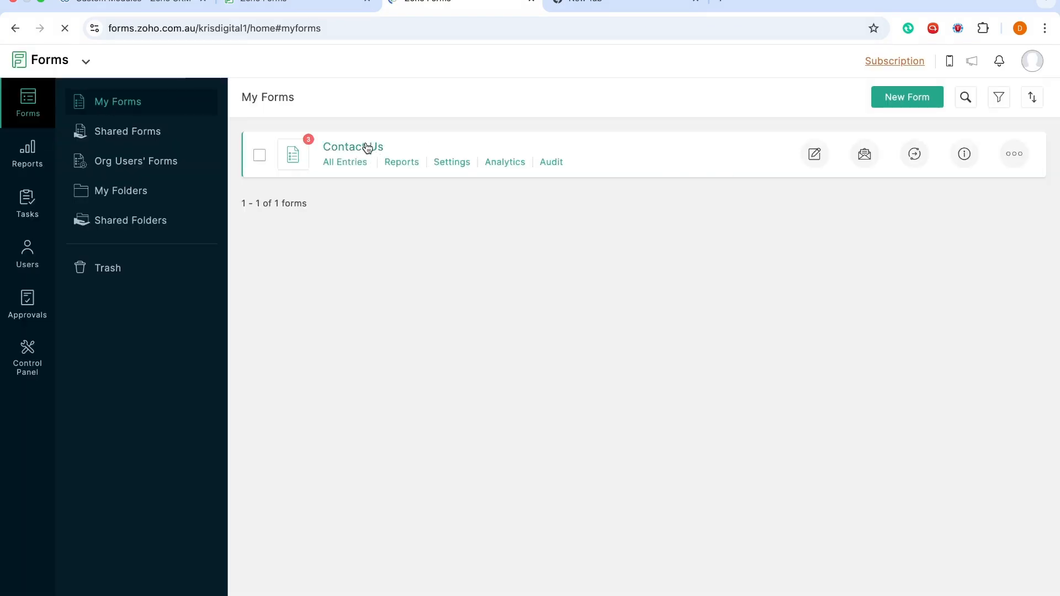
click(367, 146)
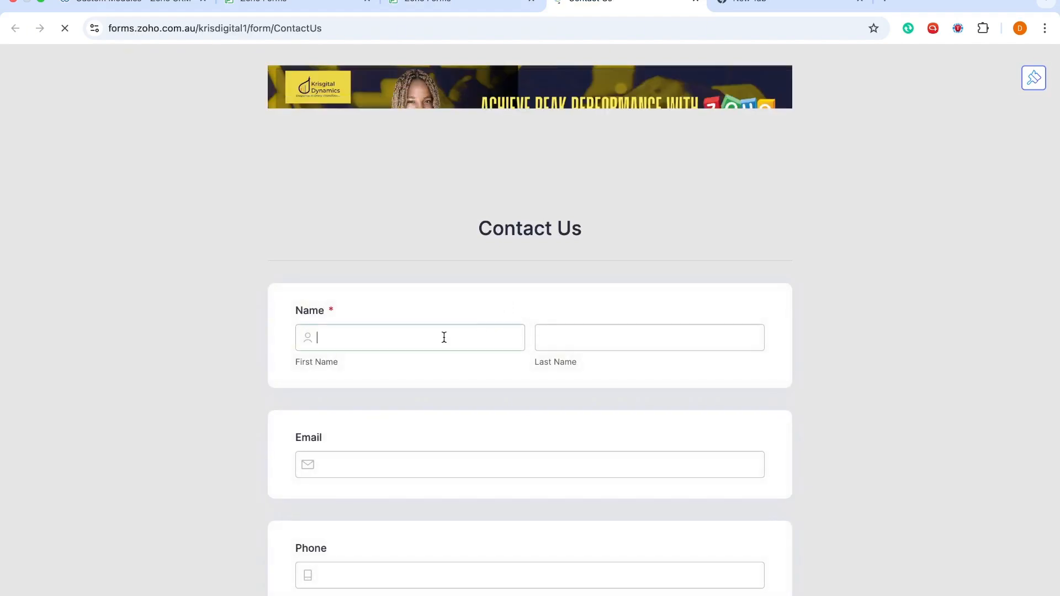
- Fill in the first name on the Contact Us form and enter "Test" as the last name
click(443, 336)
click(412, 371)
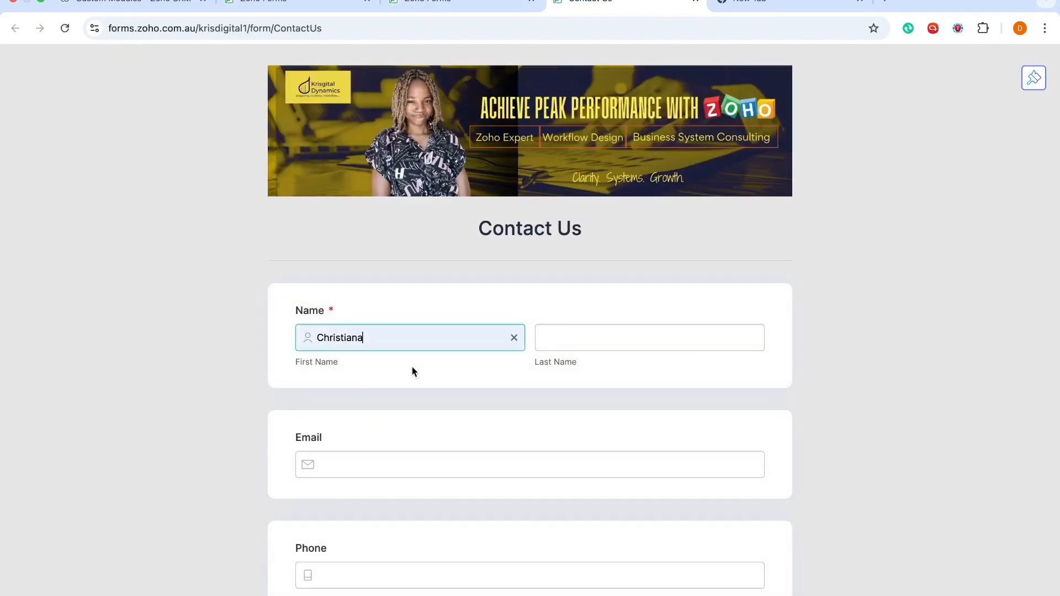
click(581, 345)
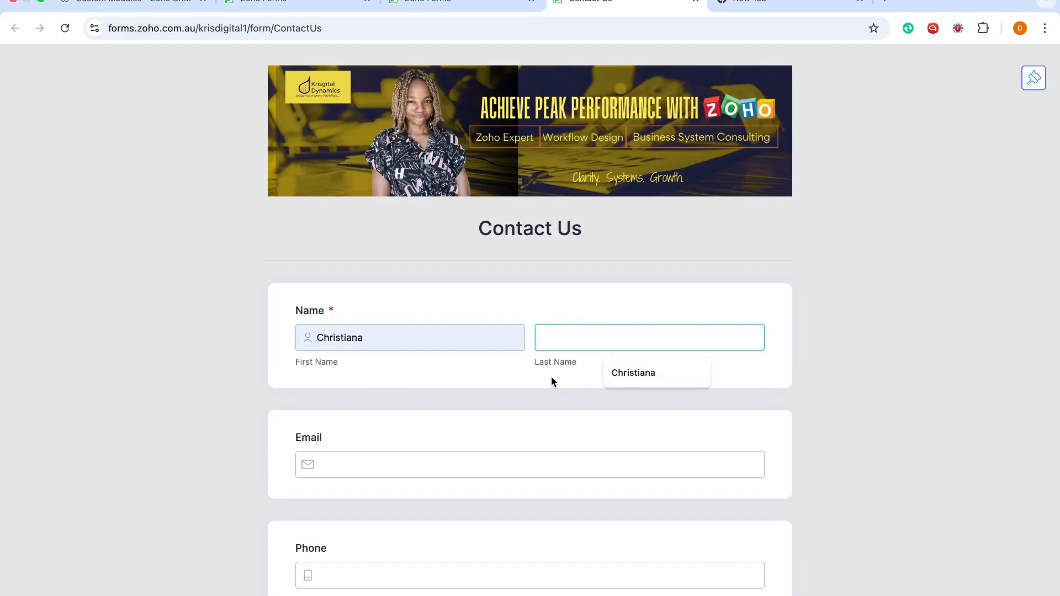
text(Test)
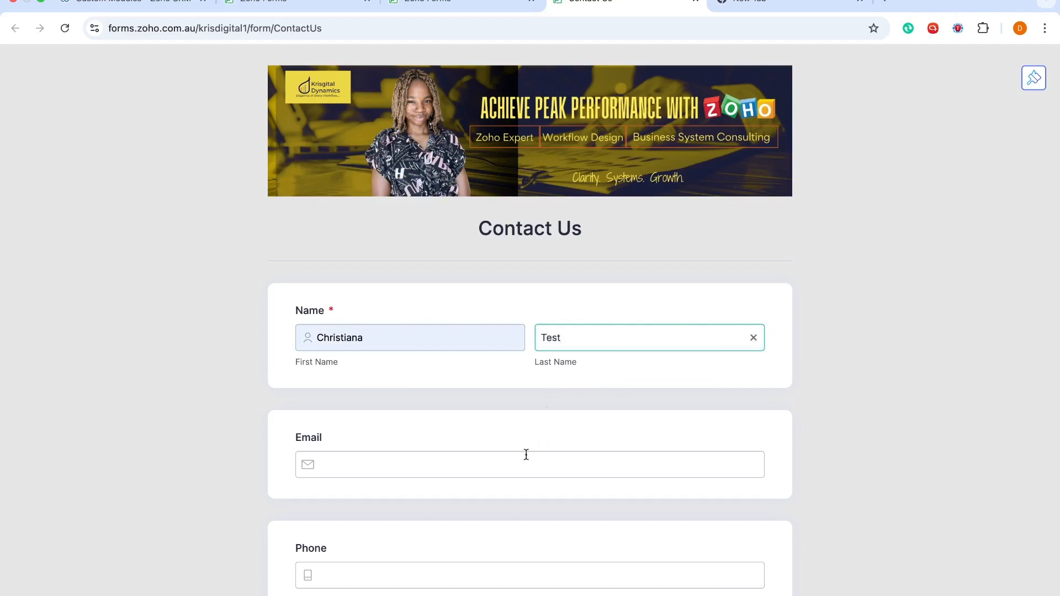
- Enter "Krisgital Dynamics" as the business name
scroll(526, 454, down, 3)
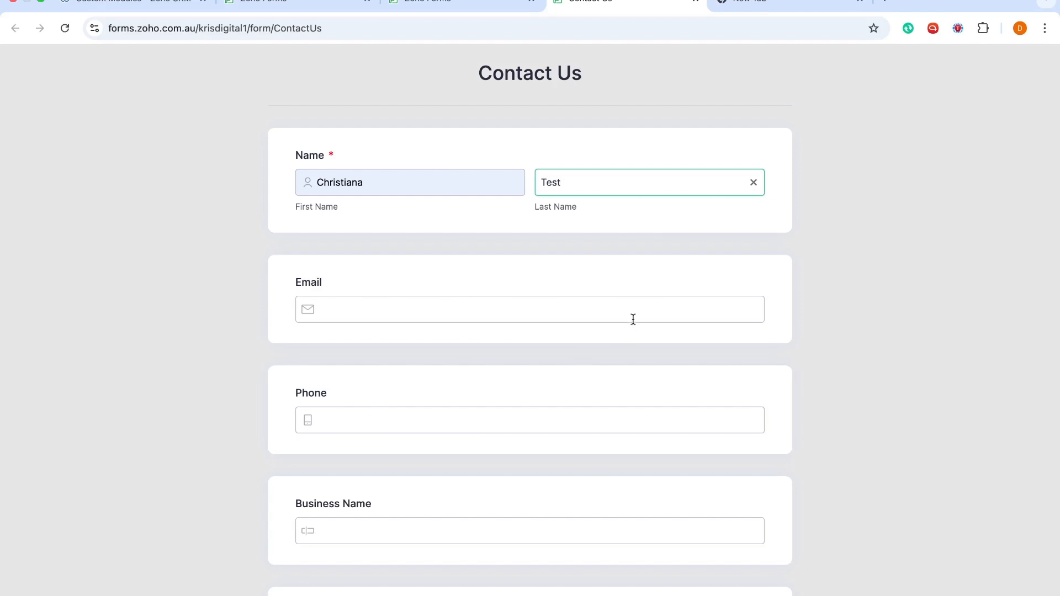
scroll(634, 319, down, 3)
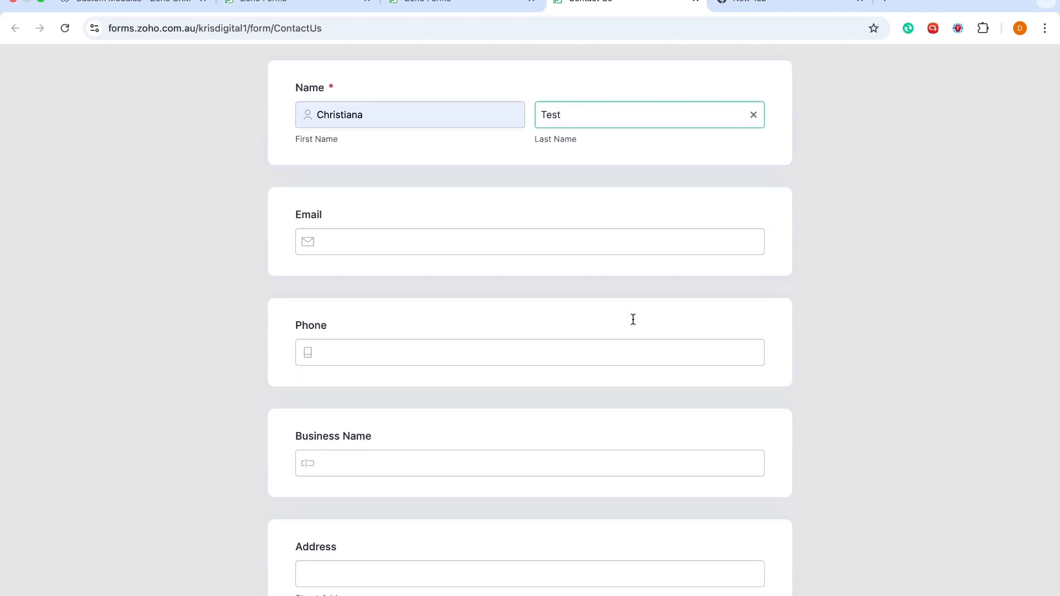
scroll(634, 319, down, 4)
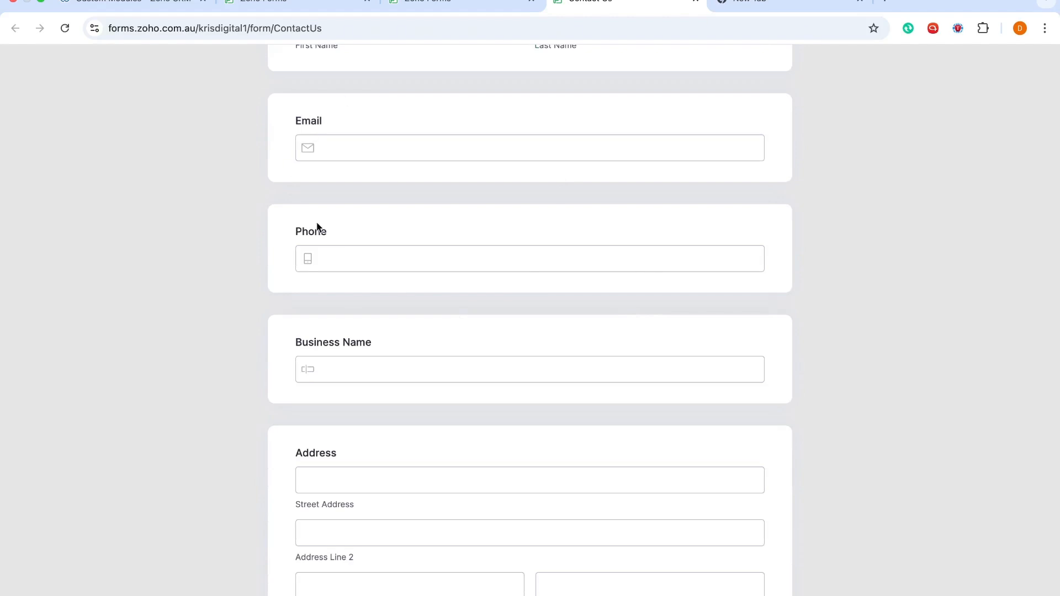
scroll(508, 135, down, 4)
click(397, 283)
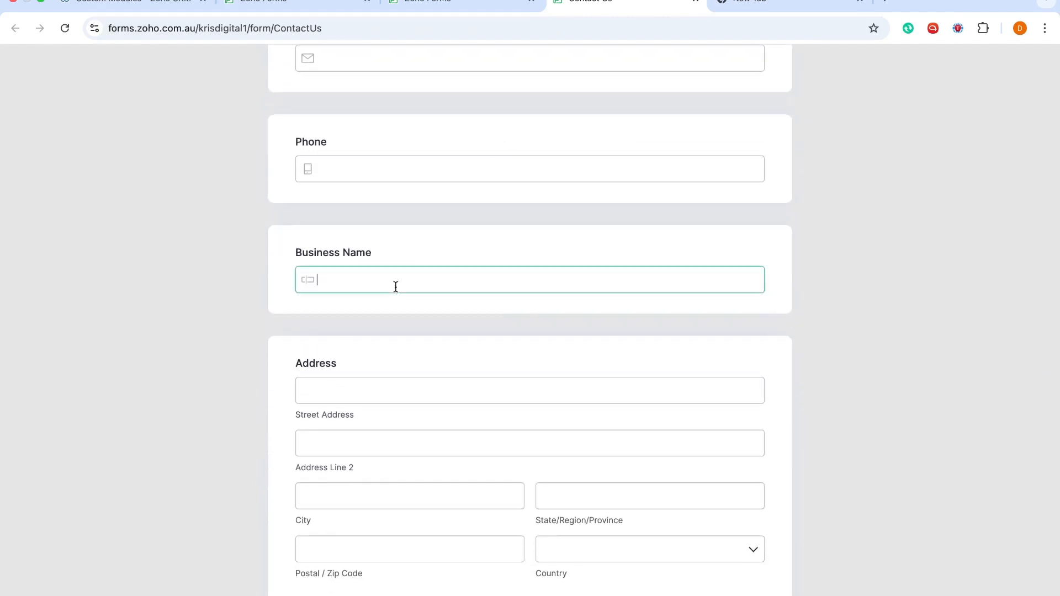
text(Krisgital Dynamics)
- Fill in the street address and city in the Address section with the suggested entries
click(403, 387)
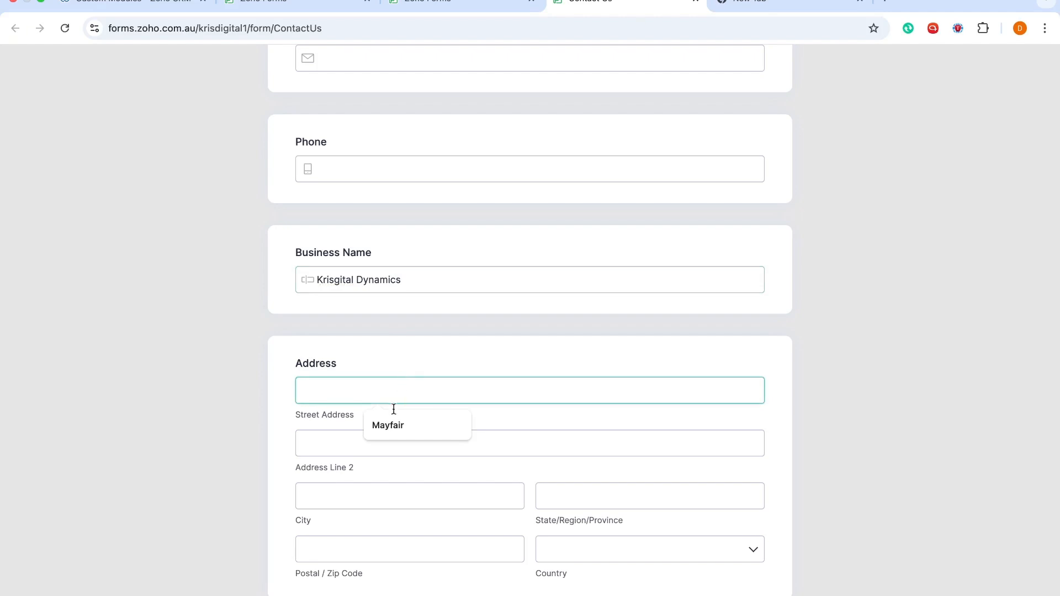
click(390, 426)
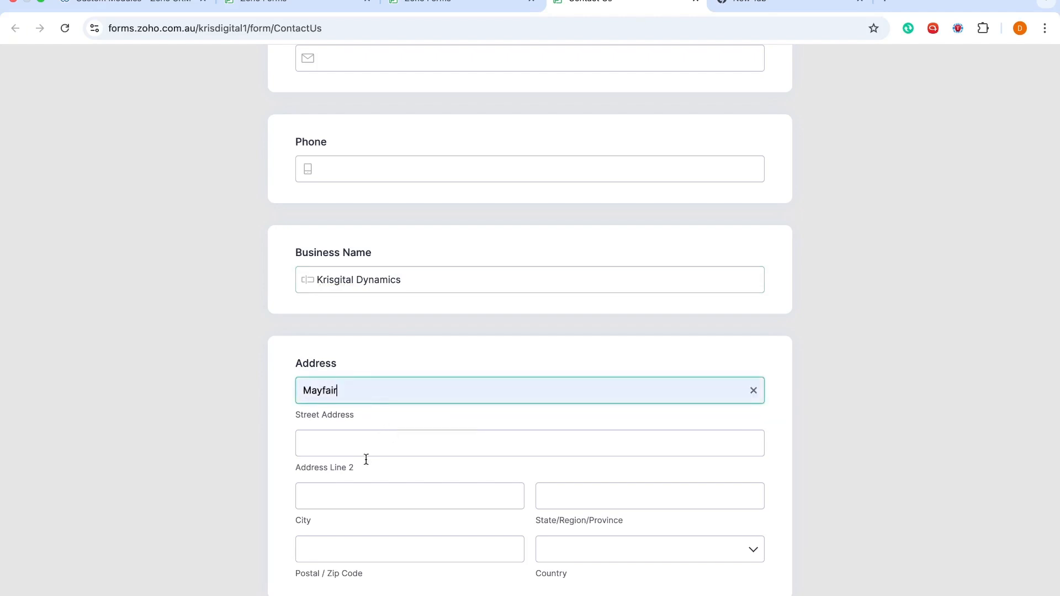
click(358, 493)
click(416, 531)
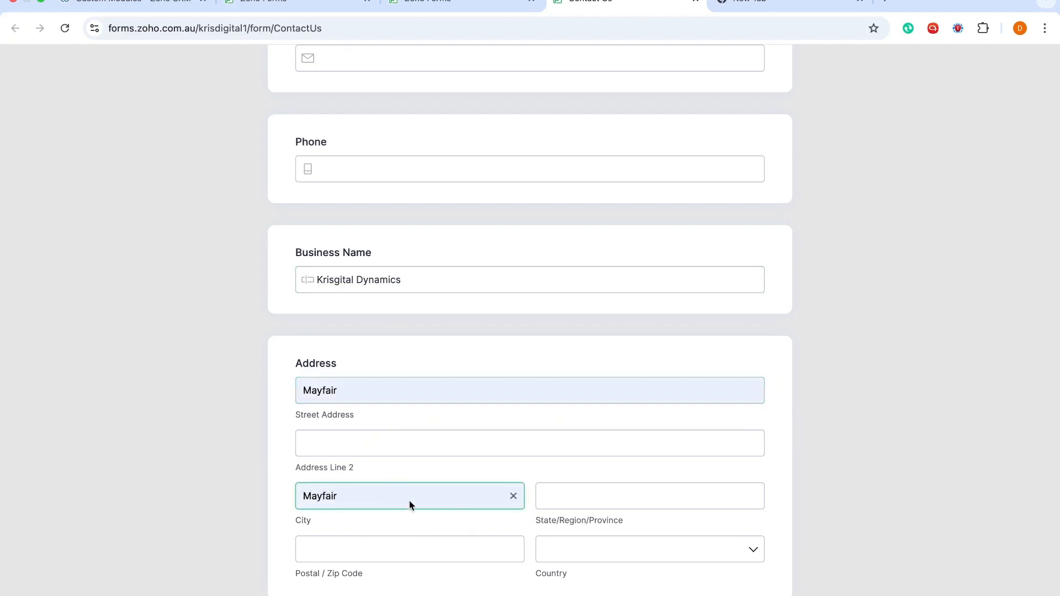
- Fill in the state and choose Nigeria as the country in the Address section
click(618, 497)
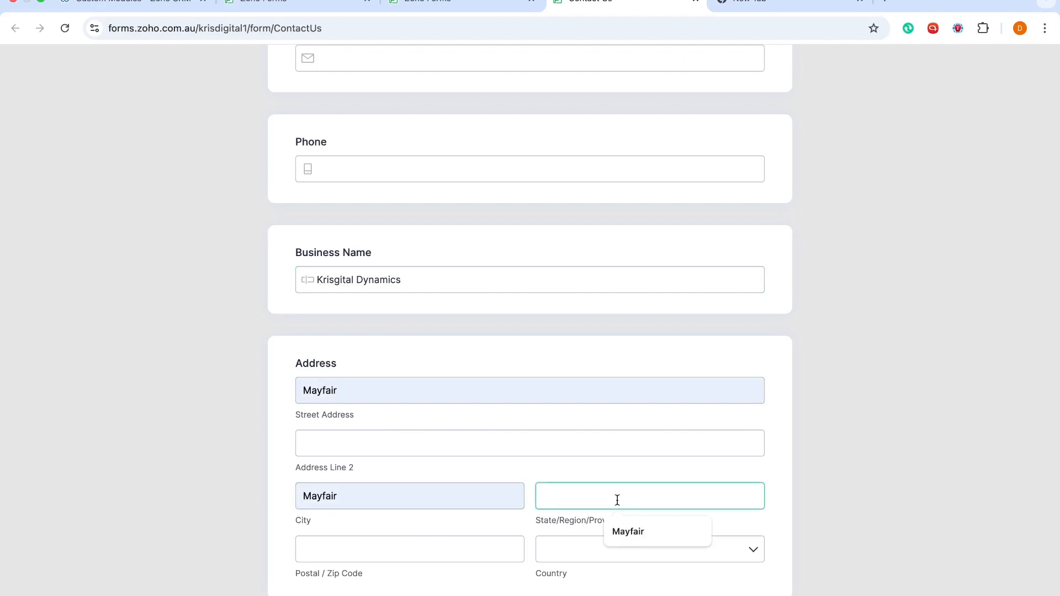
text(Osiu)
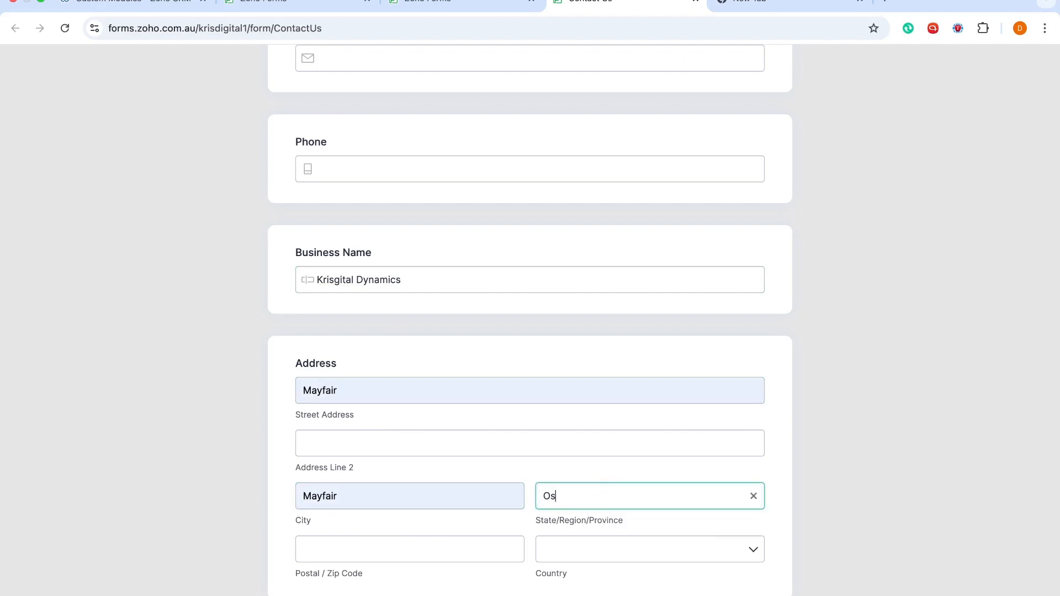
key(BackSpace)
key(BackSpace)
text(un)
click(621, 548)
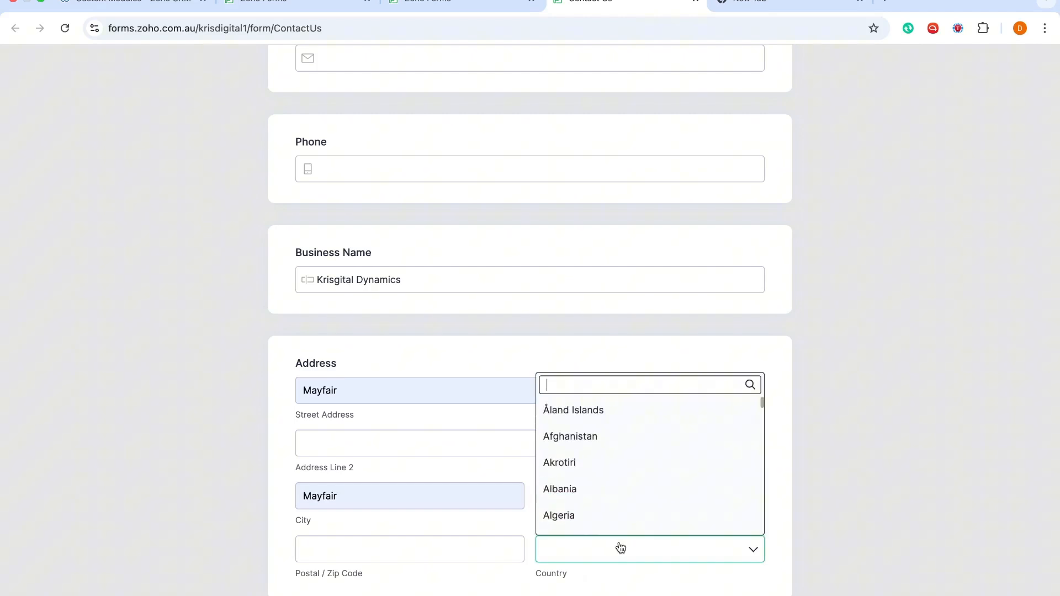
text(niger)
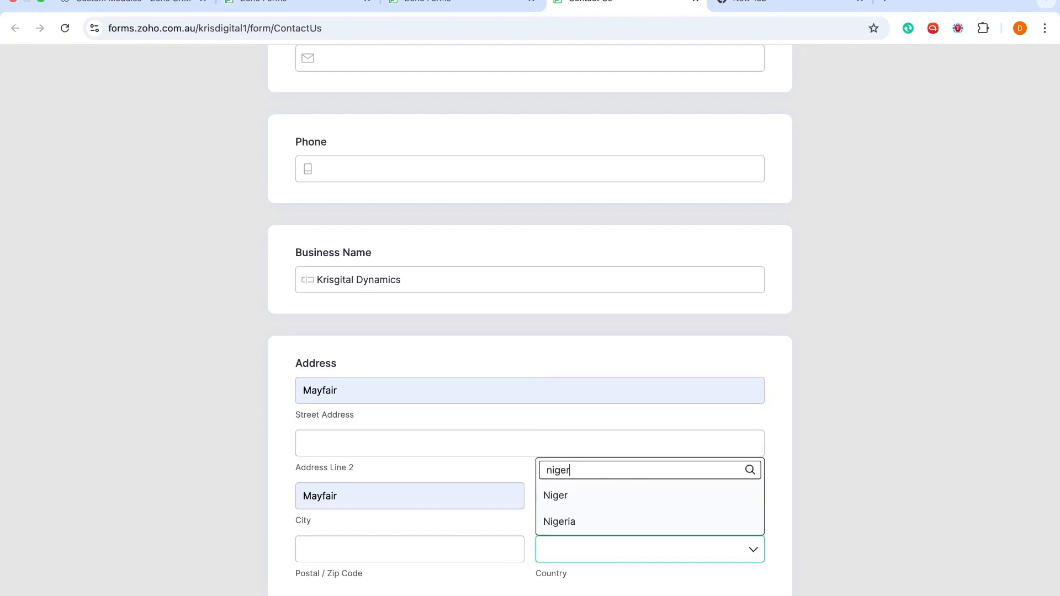
click(615, 523)
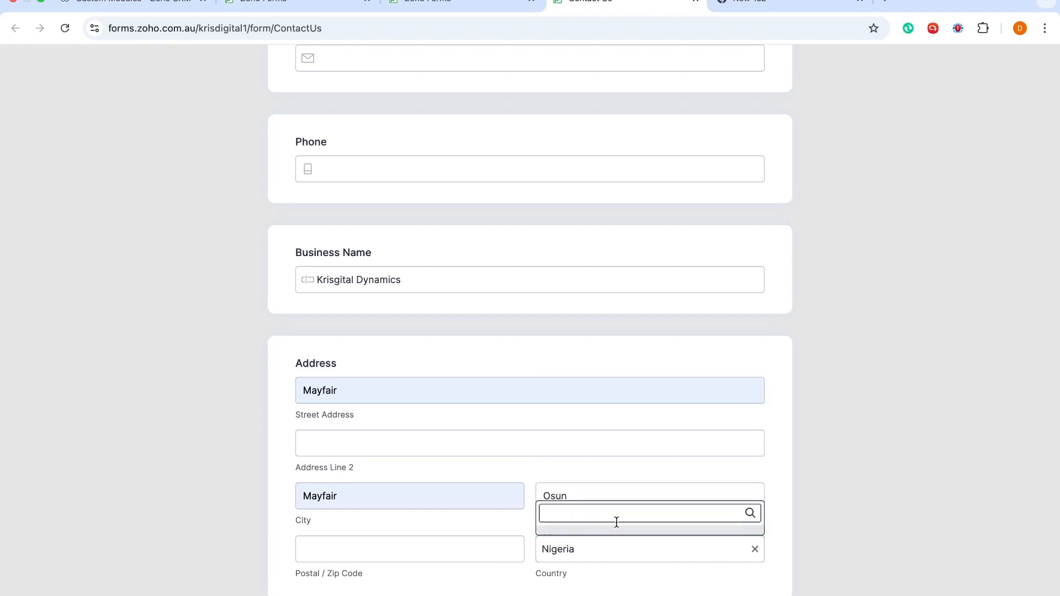
- Choose Zoho CRM as the answer to "Which app do you like best?"
scroll(615, 525, down, 4)
click(504, 463)
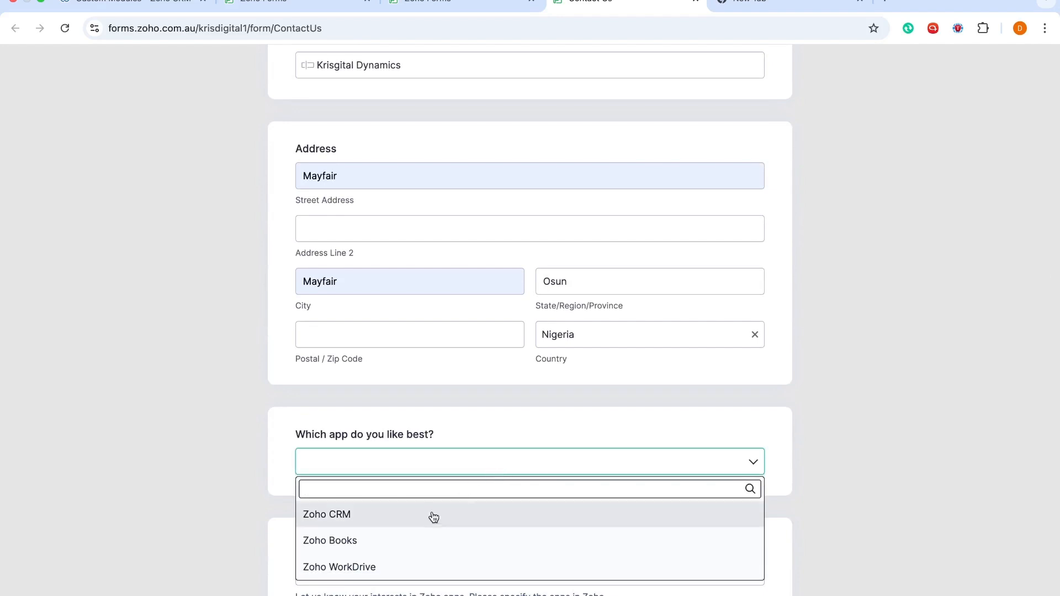
click(432, 515)
scroll(431, 518, down, 1)
scroll(426, 497, down, 1)
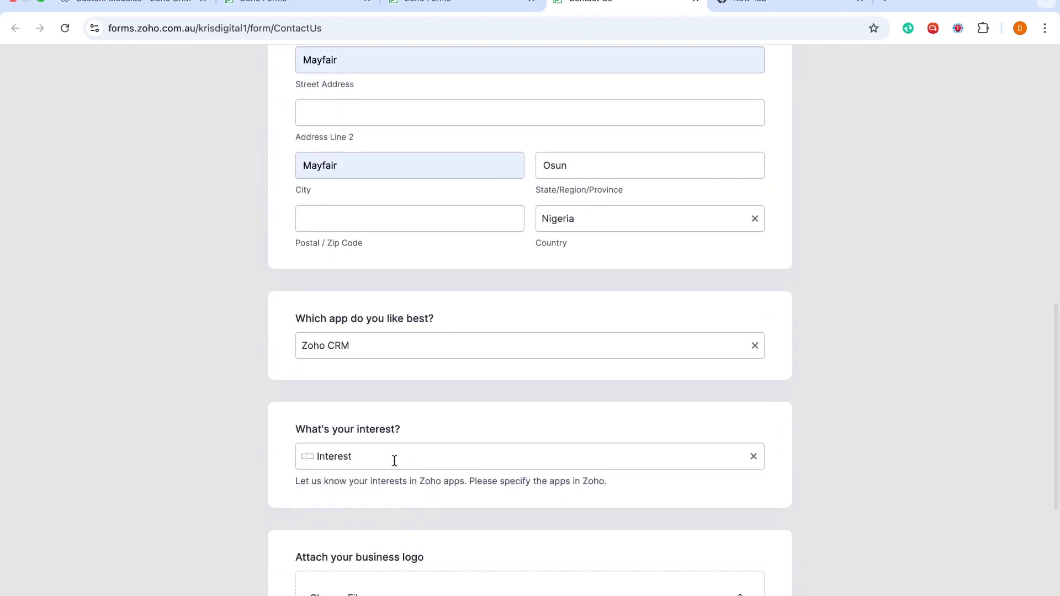
- Put "Test" before the prefilled "What's your interest?" answer and make that answer's initial letter lowercase
click(393, 459)
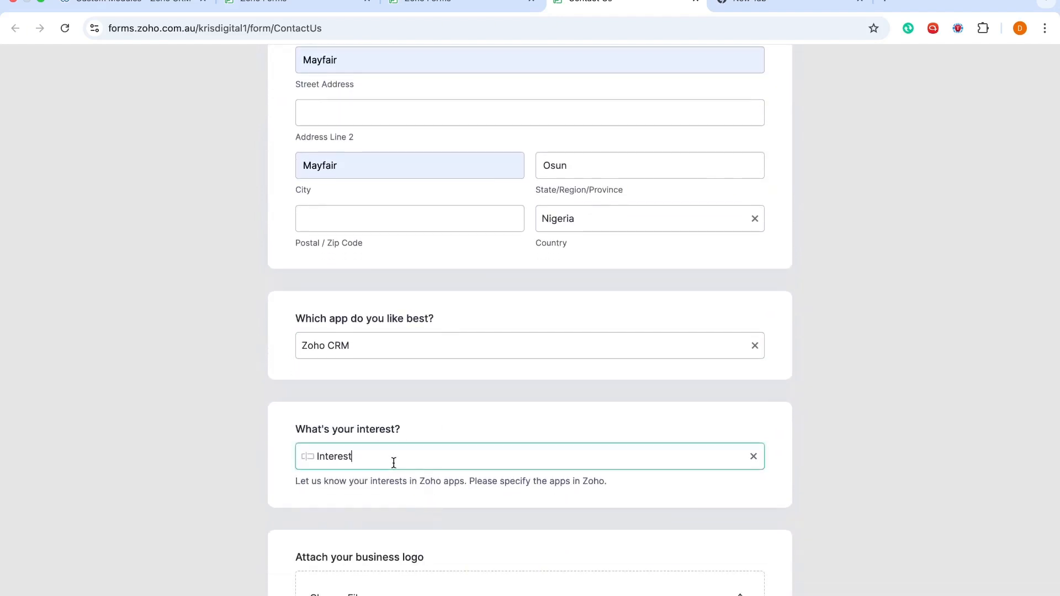
click(319, 456)
text(Test)
click(321, 457)
key(BackSpace)
text(i)
scroll(531, 332, down, 3)
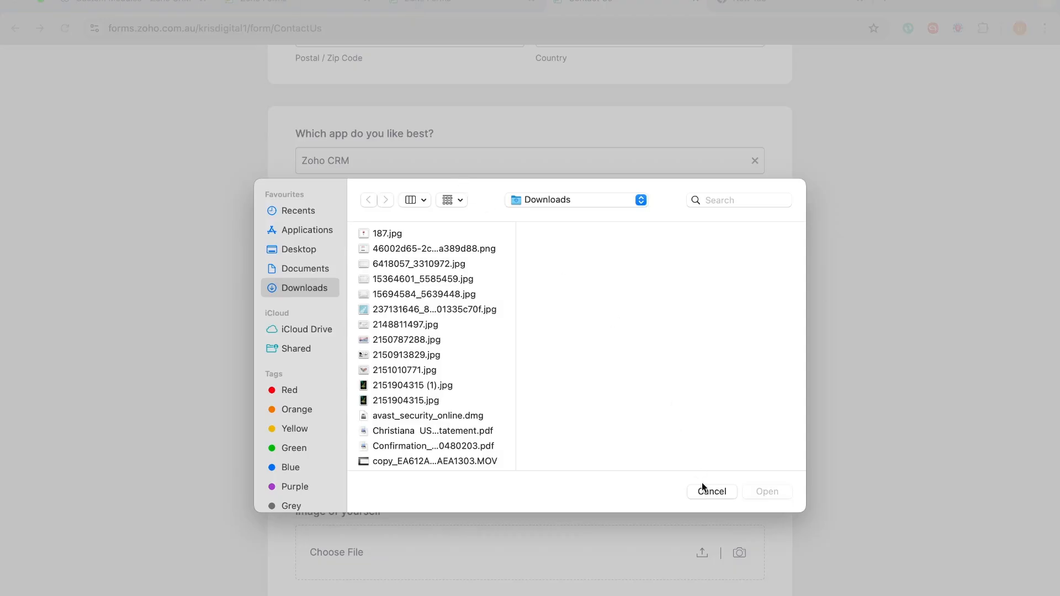
- Cancel the file selection and open the attachment selection for the Attachment & Signature action in the form's Zoho CRM integration
click(704, 491)
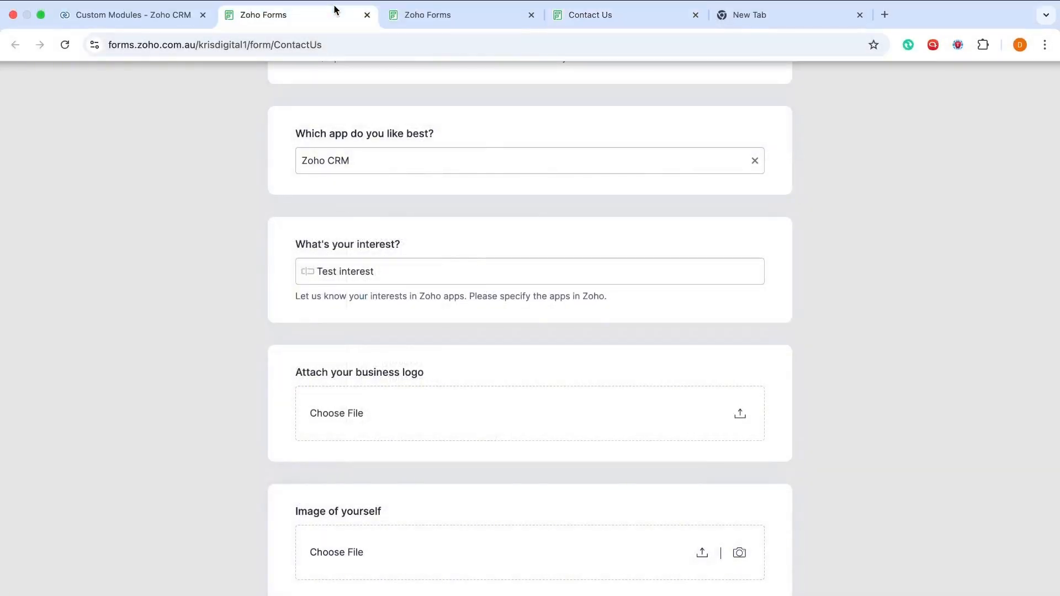
click(334, 9)
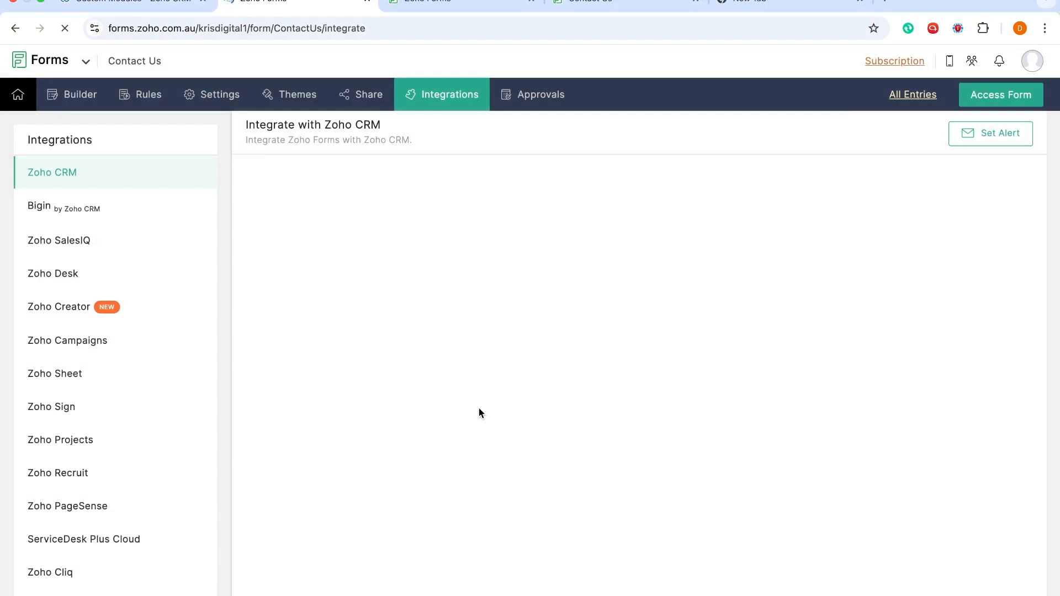
scroll(479, 410, down, 5)
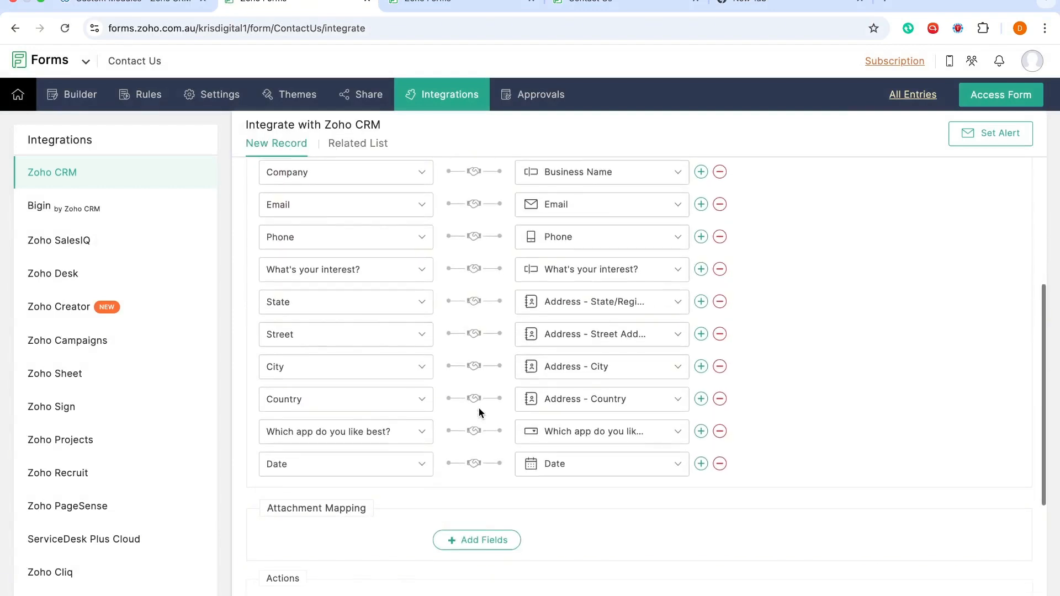
scroll(479, 411, down, 3)
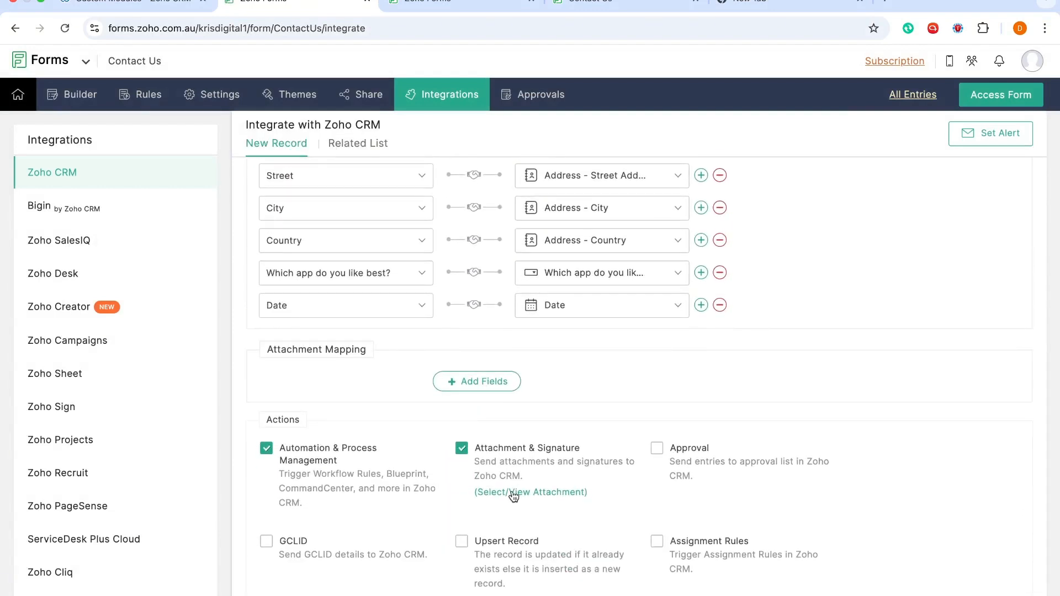
click(514, 494)
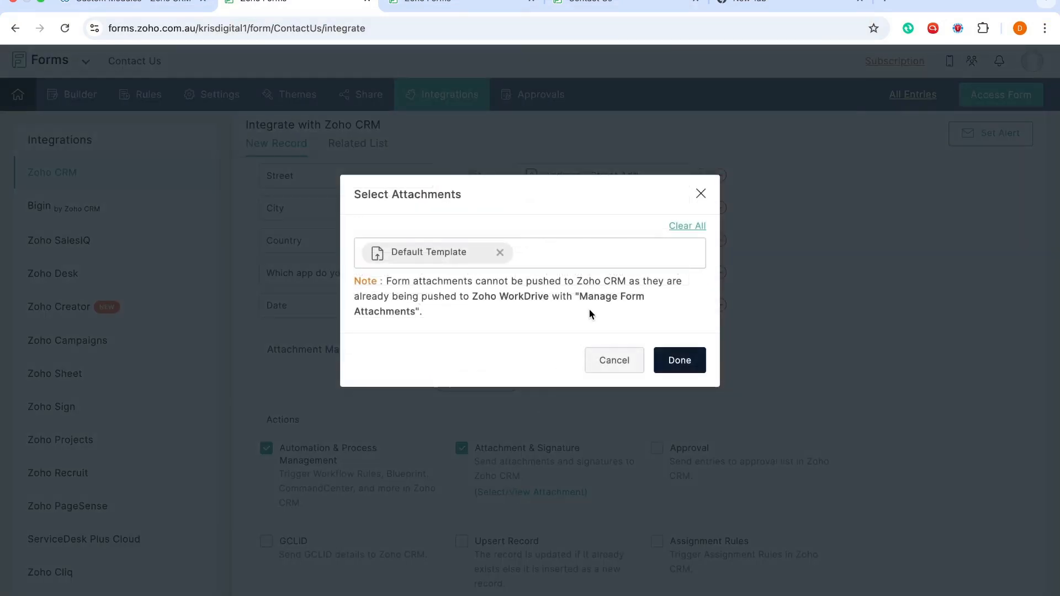
- Add the "Attach your business logo" and "Image of yourself" fields to the attachments sent to Zoho CRM and save the integration
click(601, 258)
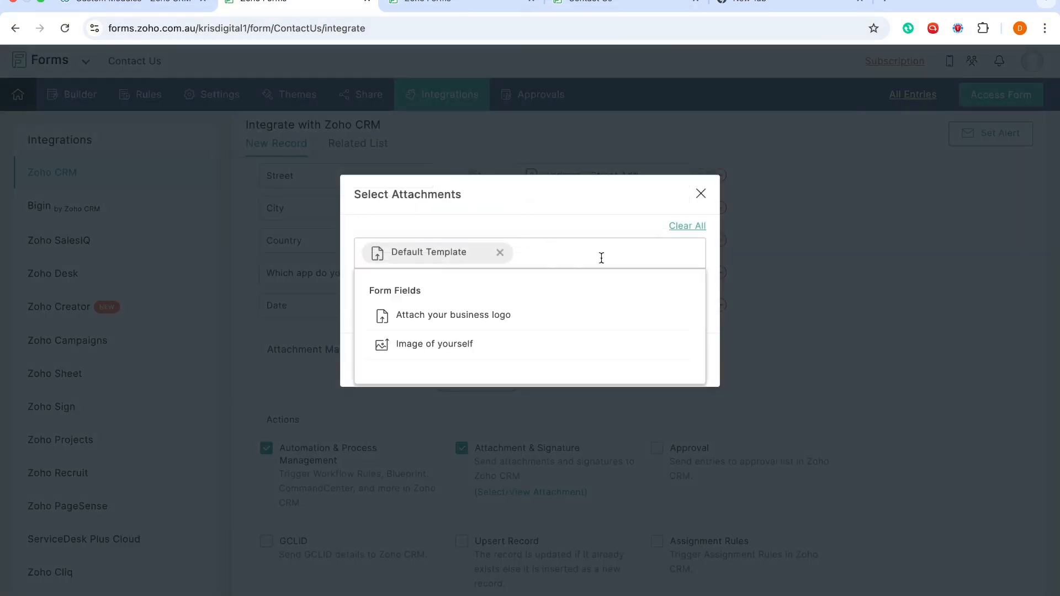
click(475, 315)
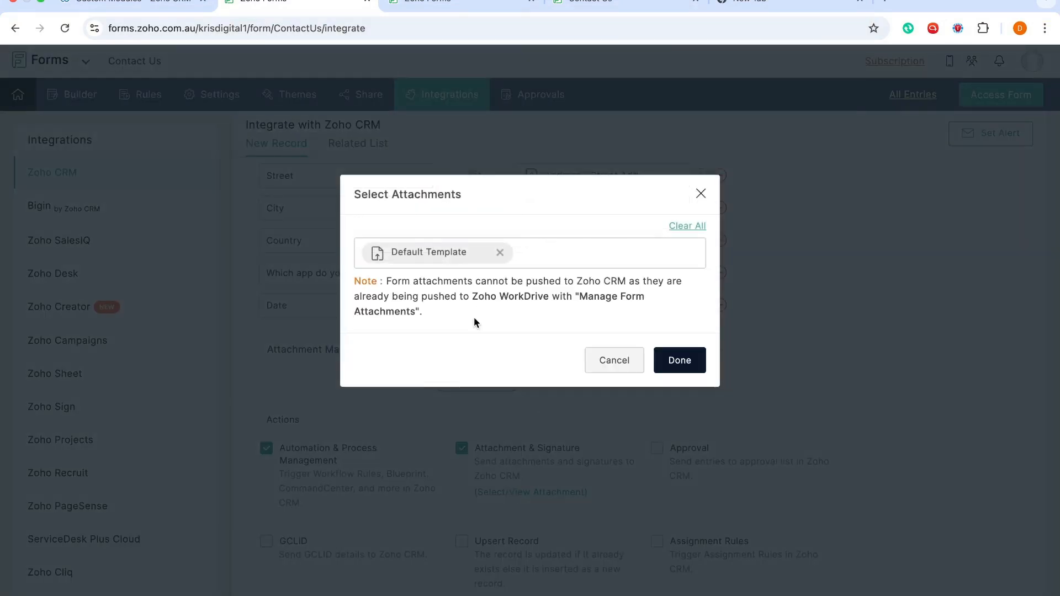
click(565, 251)
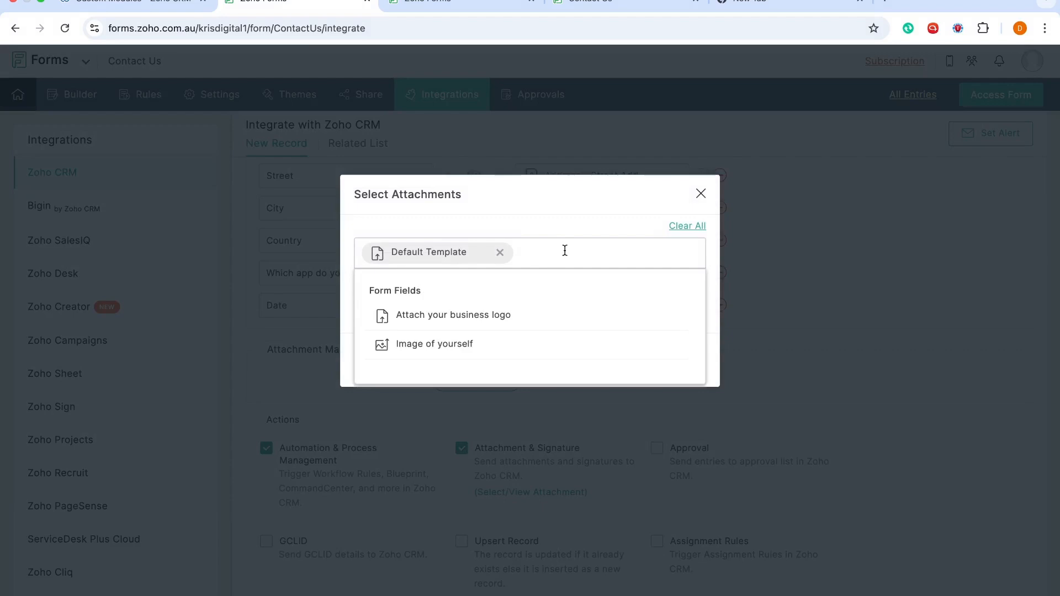
click(462, 315)
click(442, 346)
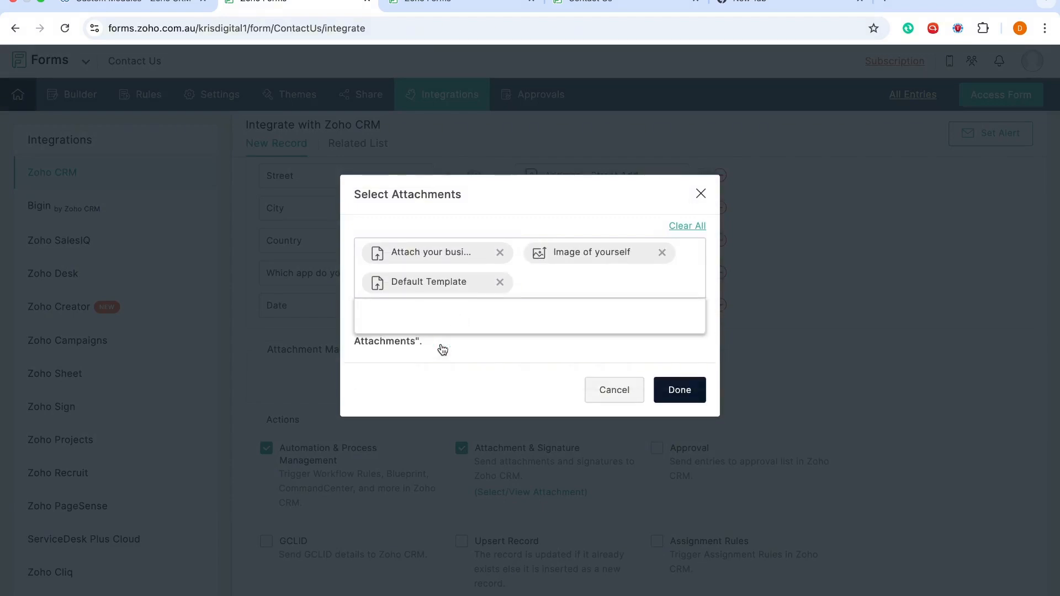
click(691, 387)
click(691, 389)
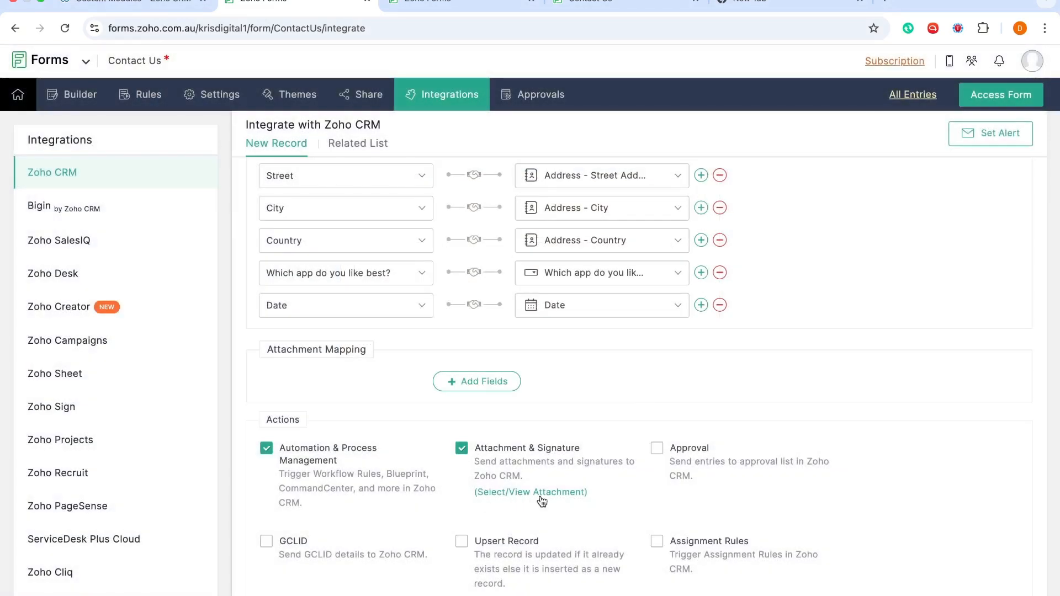
scroll(530, 494, down, 3)
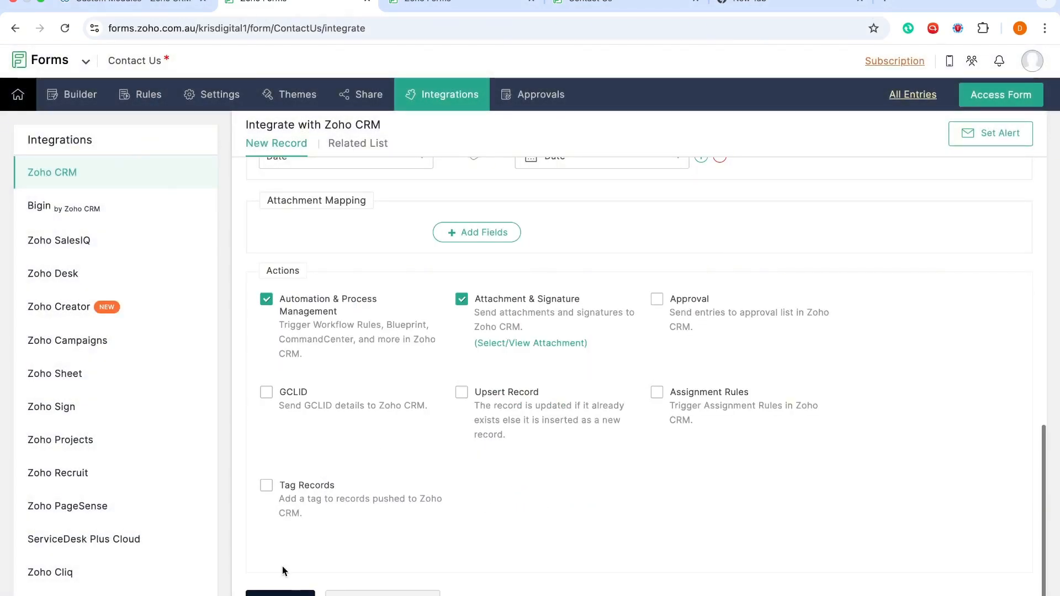
click(283, 594)
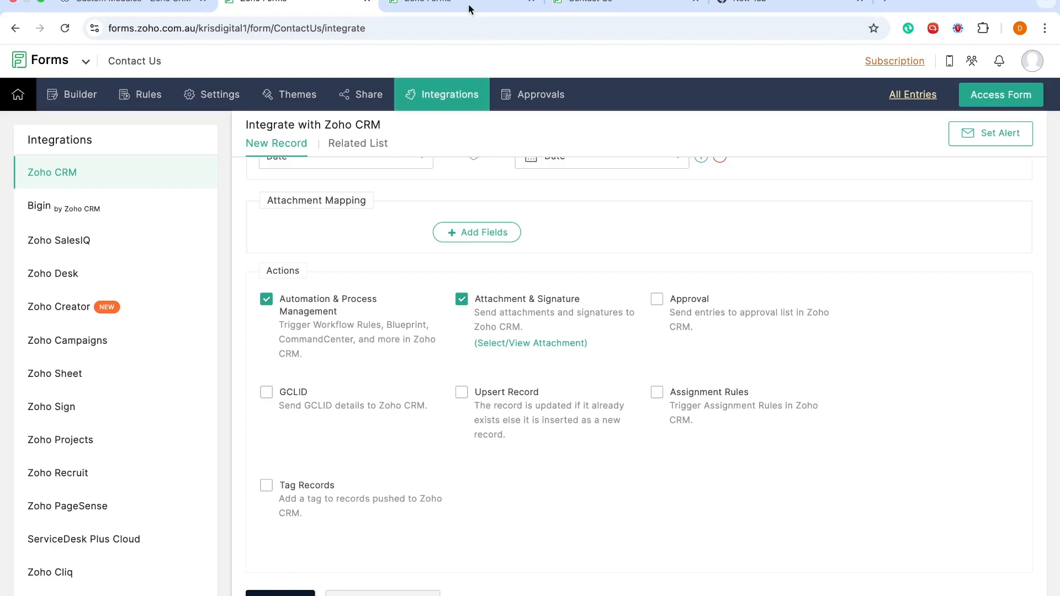
- Return to the live Contact Us form and upload "LinkedIn post 2.png" from Downloads as the business logo
click(602, 3)
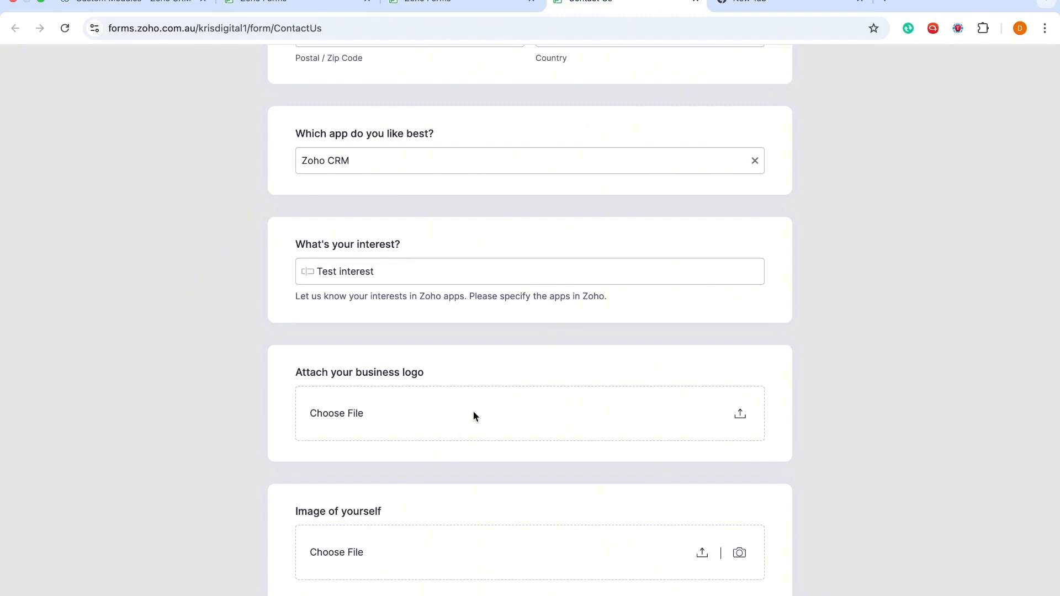
click(722, 421)
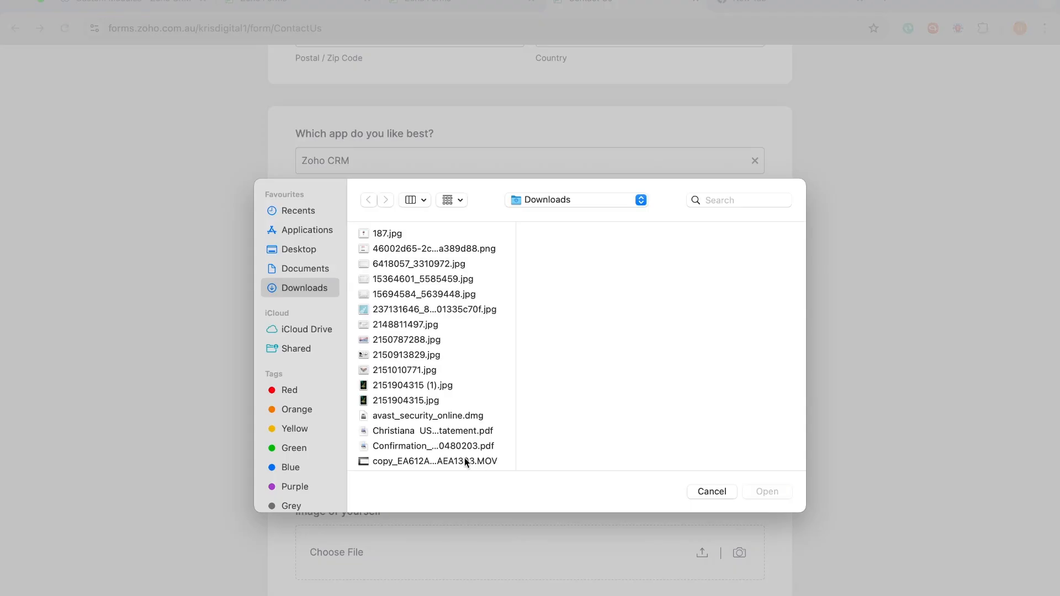
scroll(425, 437, down, 7)
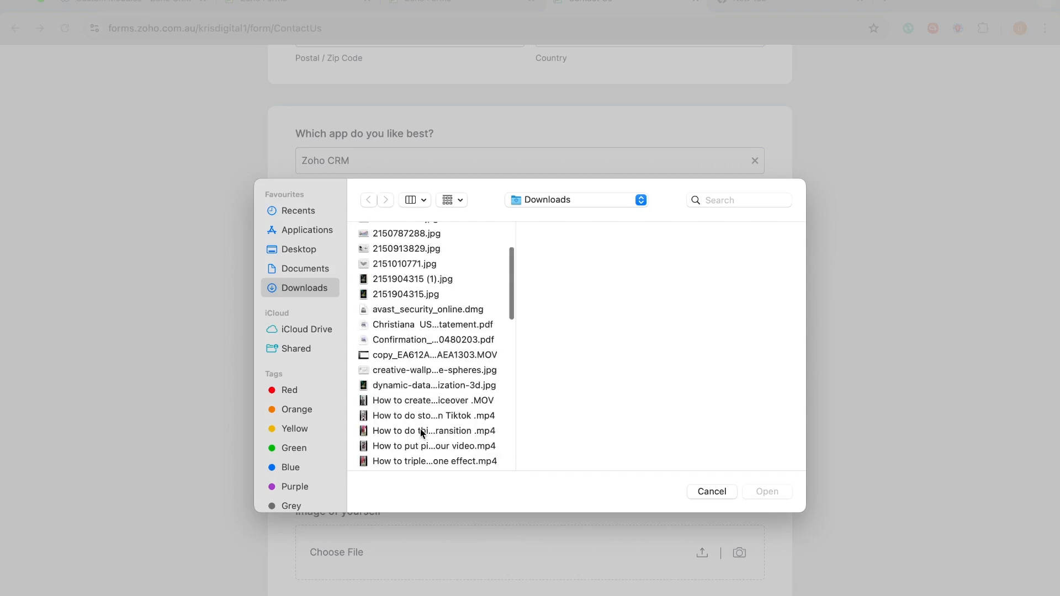
scroll(420, 433, down, 7)
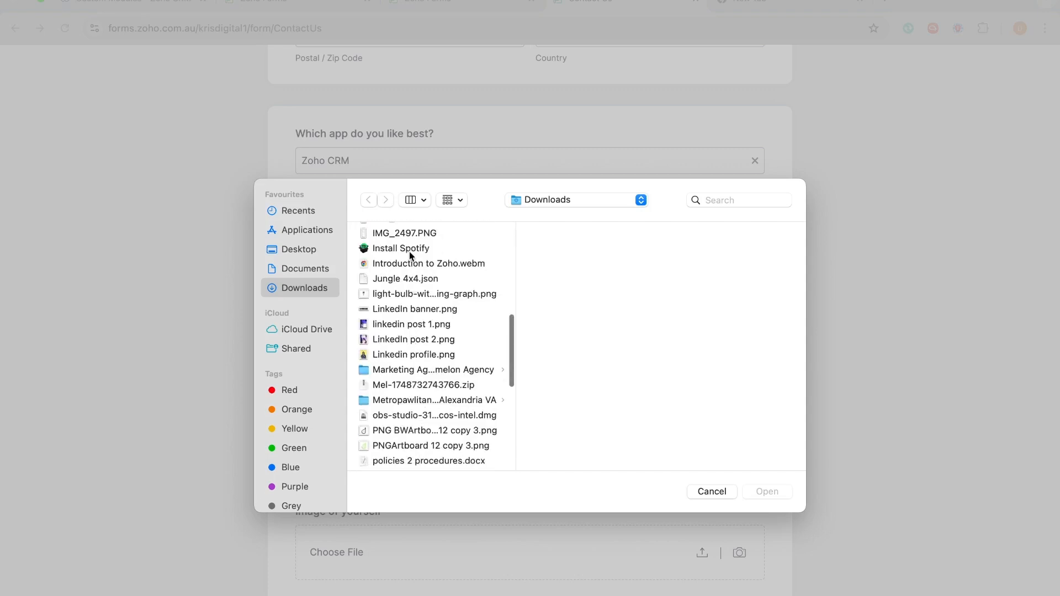
click(401, 345)
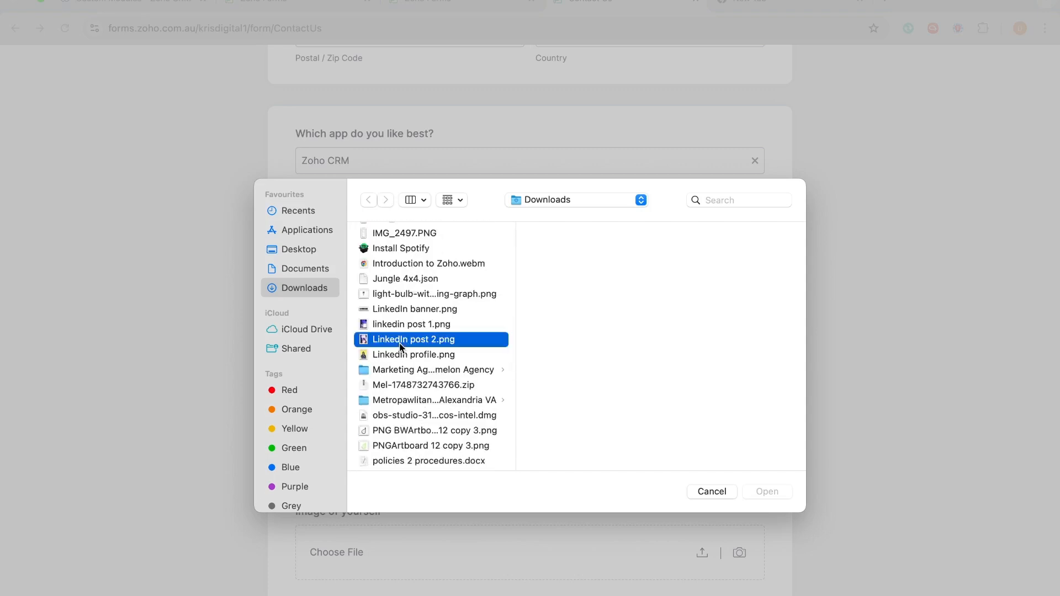
click(768, 491)
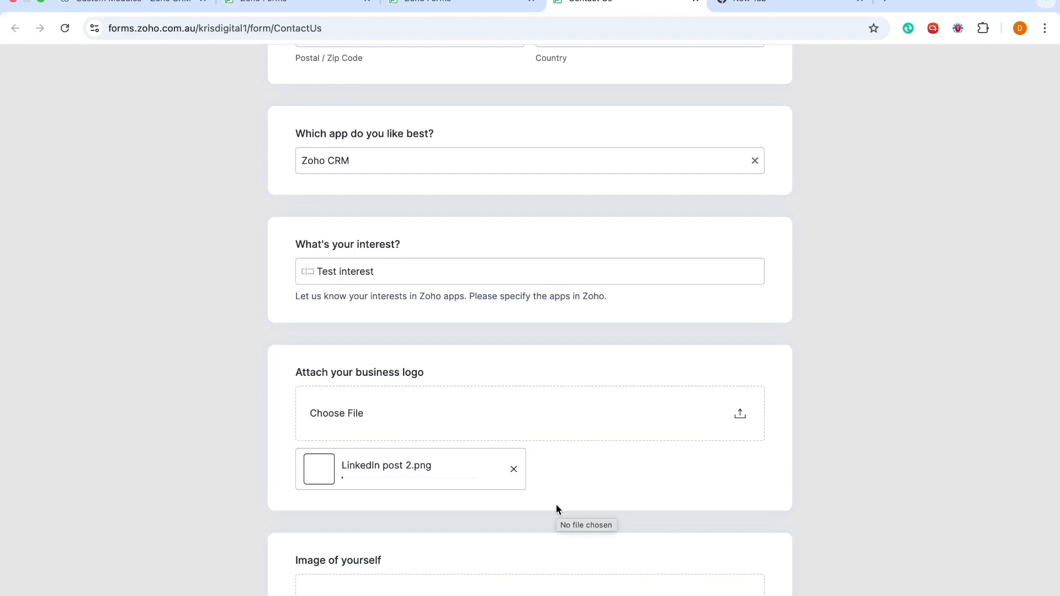
- Upload "S.S.SArtboard 11-100 (1).jpg" from Downloads to the "Image of yourself" field
scroll(555, 508, down, 3)
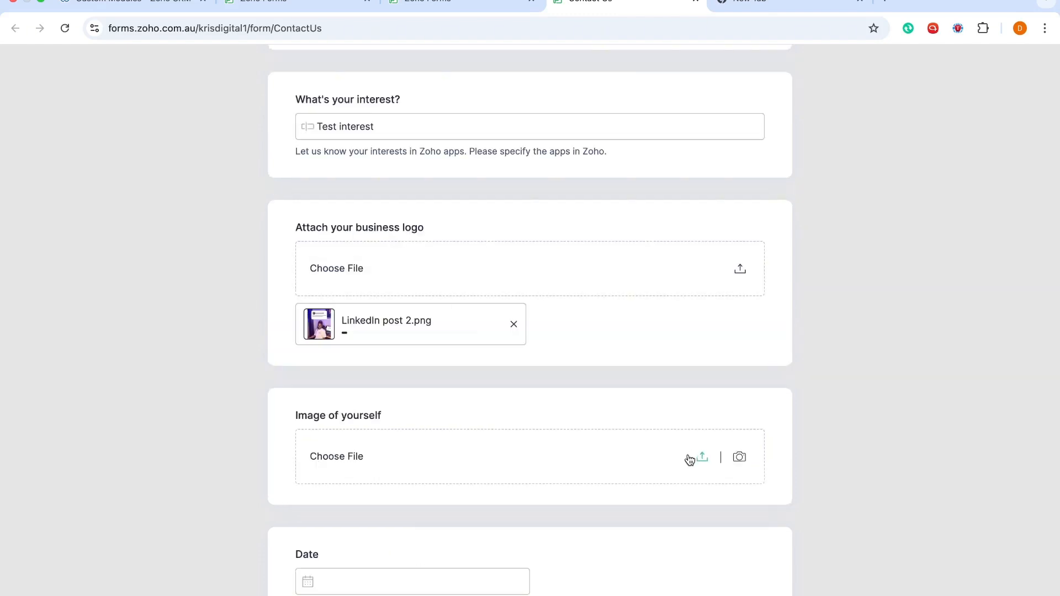
click(690, 461)
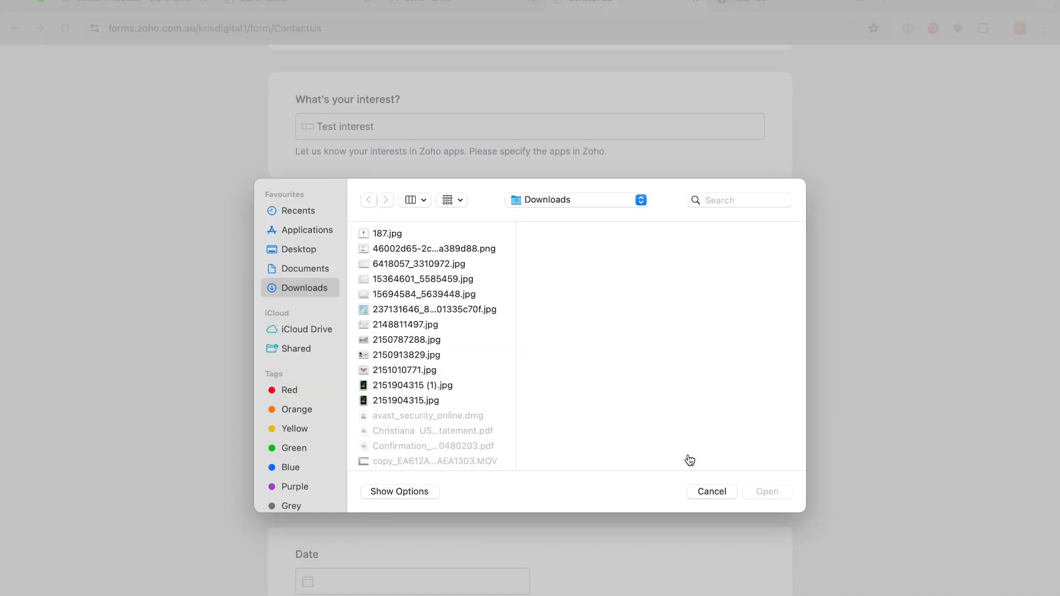
scroll(479, 433, down, 10)
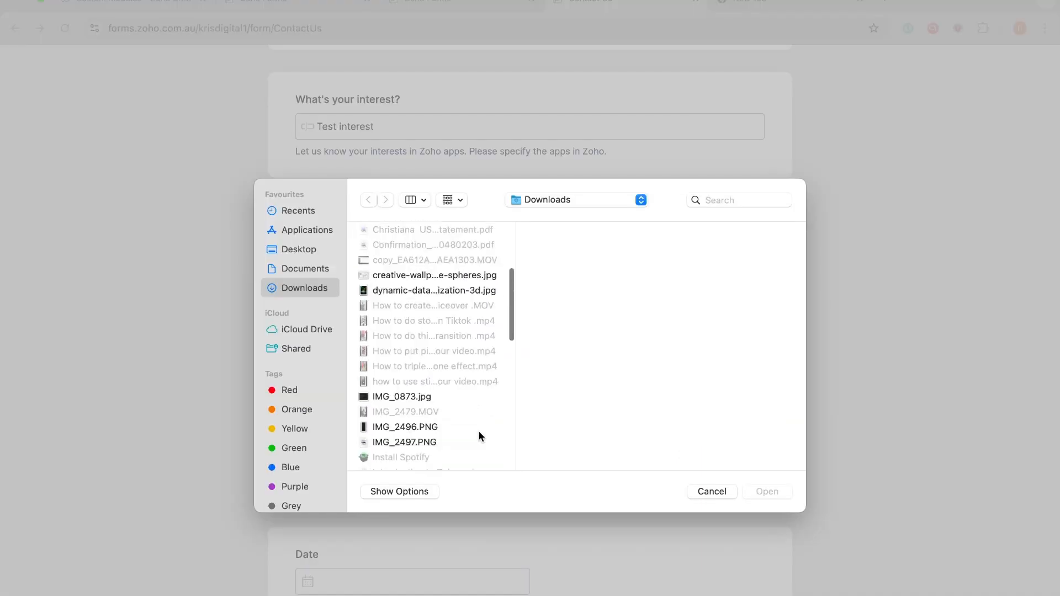
scroll(479, 435, down, 5)
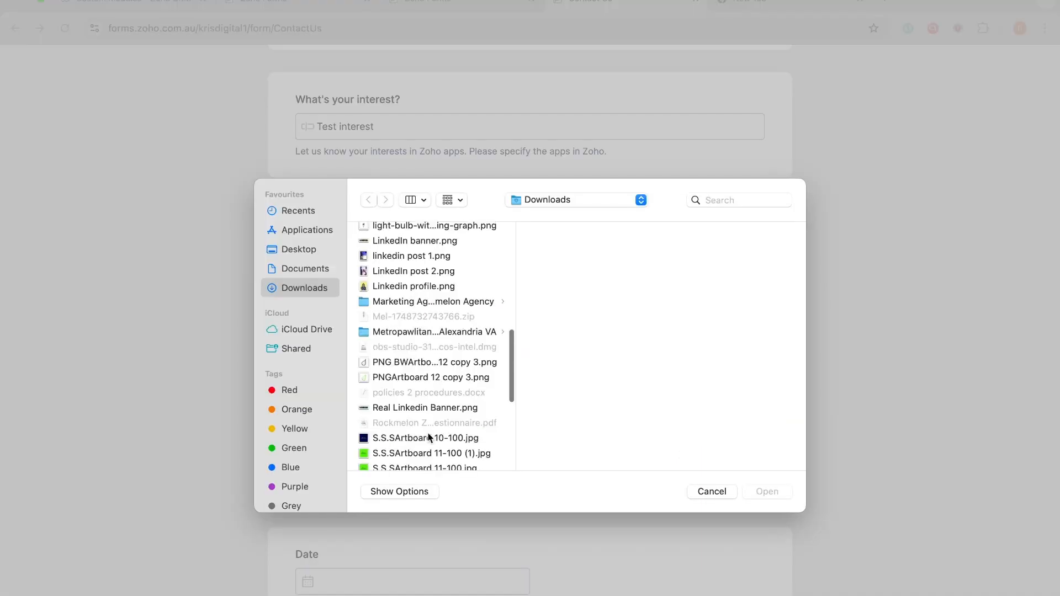
click(434, 454)
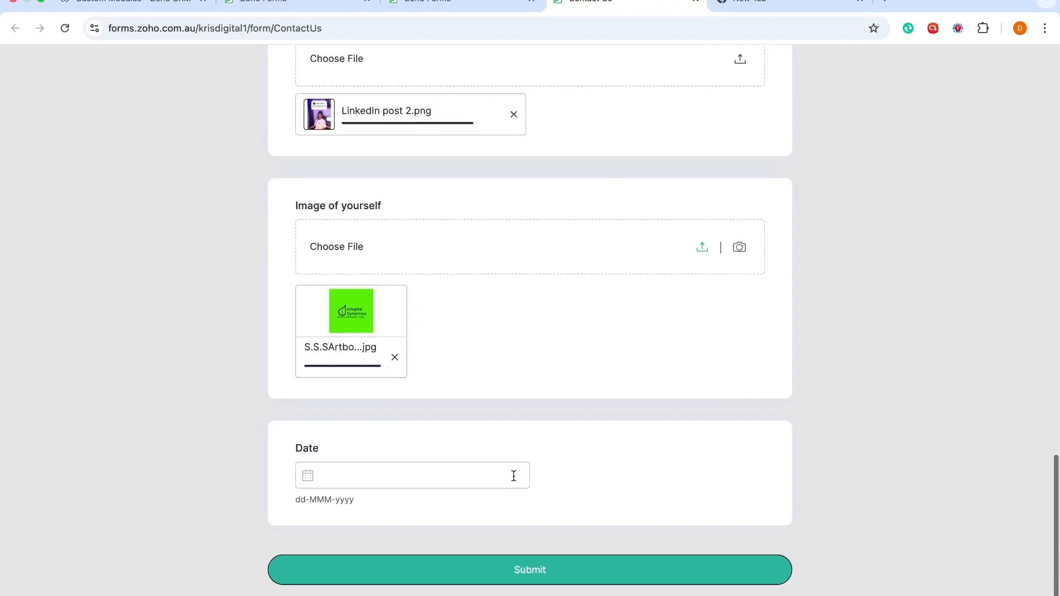
- Set the form's Date to 05-Jun-2025 and submit the Contact Us form
click(440, 475)
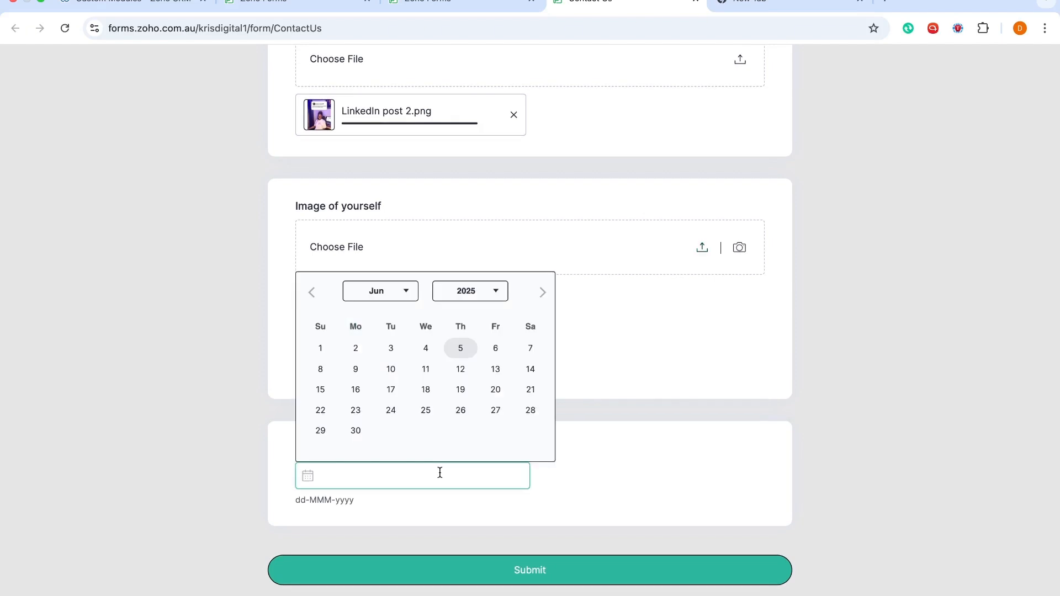
click(464, 351)
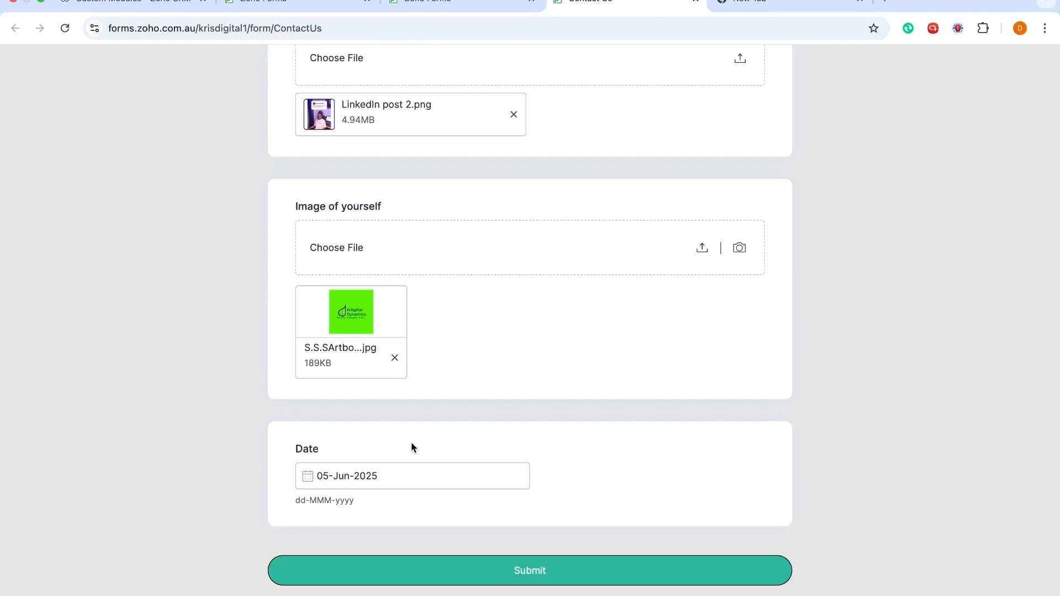
click(534, 572)
- Switch to Zoho CRM and open the Leads module's record list
click(124, 7)
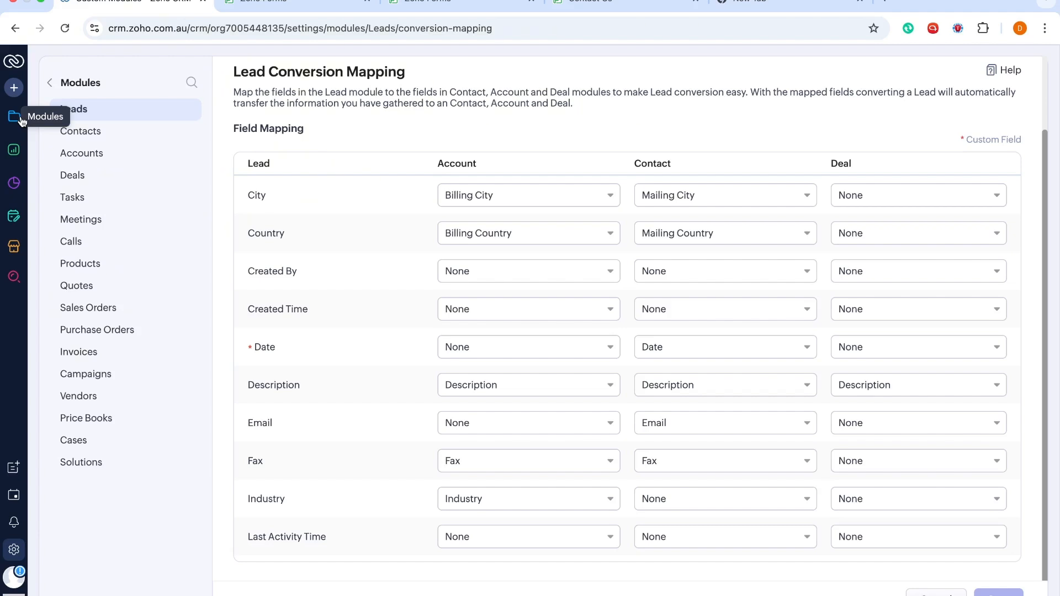
click(15, 117)
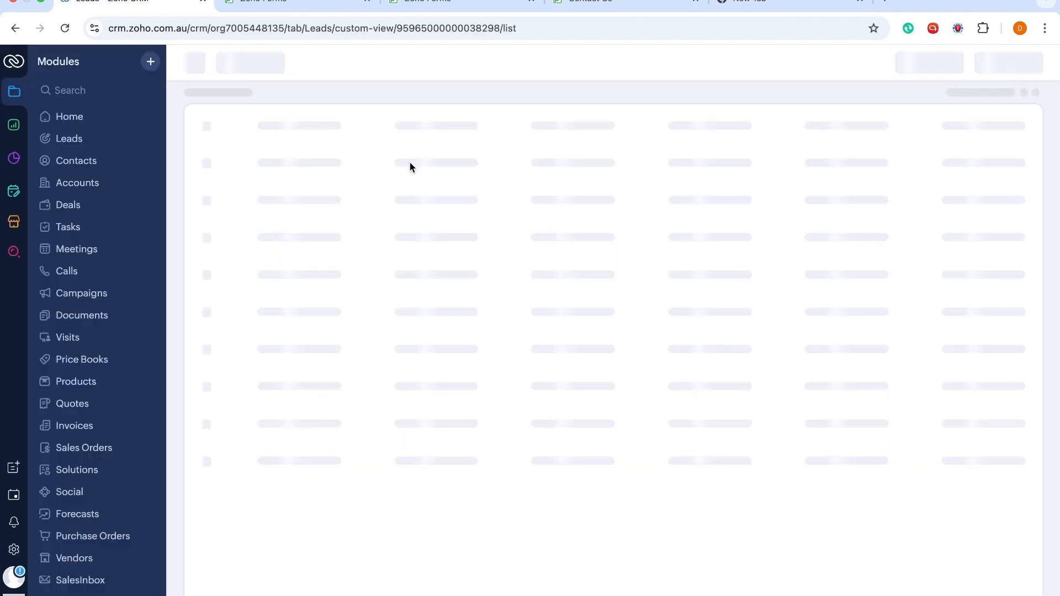